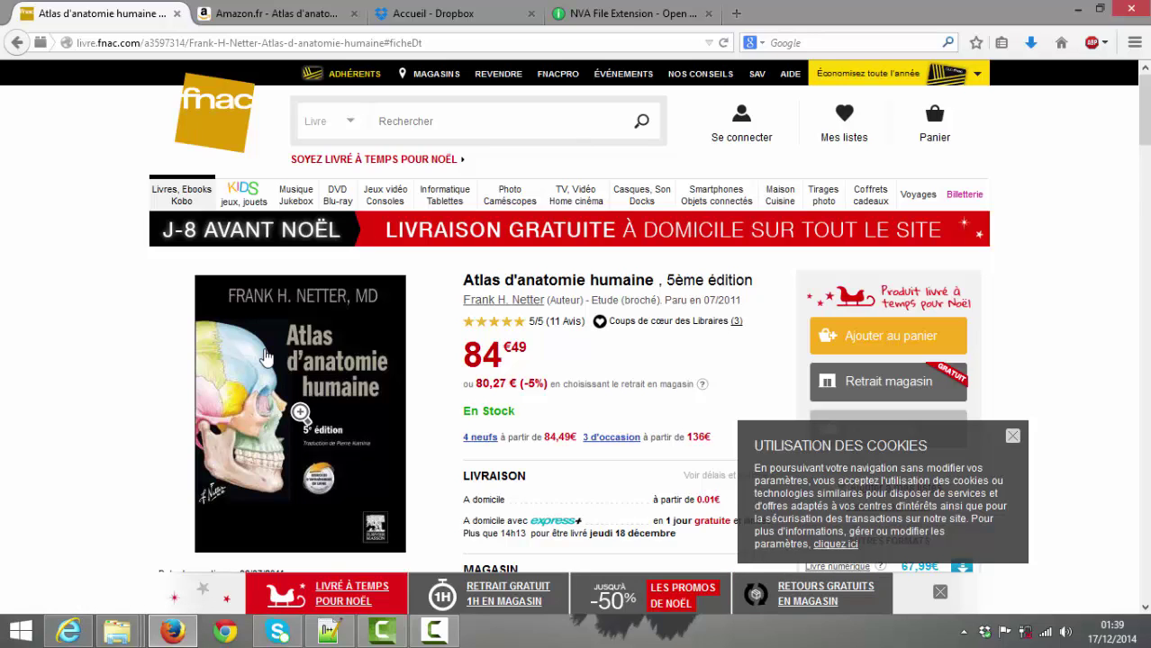
Create a Dropbox sharing link for "Atlas danatomie humaine_nodrm.pdf" and copy it.
click(485, 13)
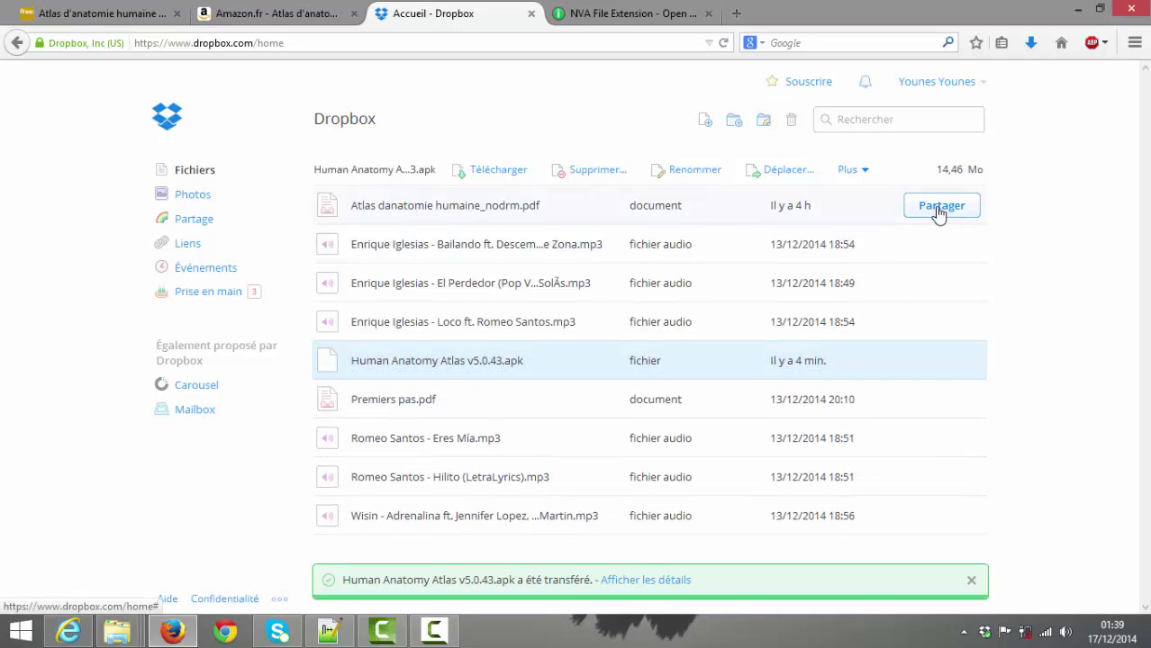
click(940, 208)
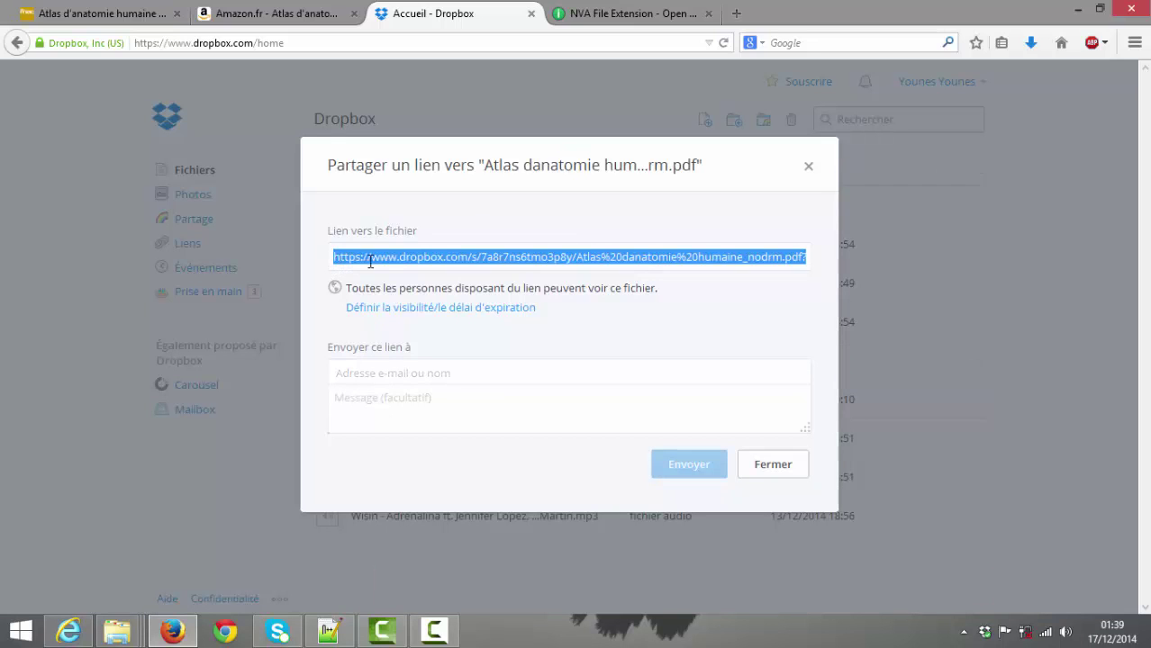
right_click(375, 259)
click(418, 315)
Open the copied Dropbox link in a new browser tab, check the PDF's size and close its preview.
click(615, 17)
click(737, 17)
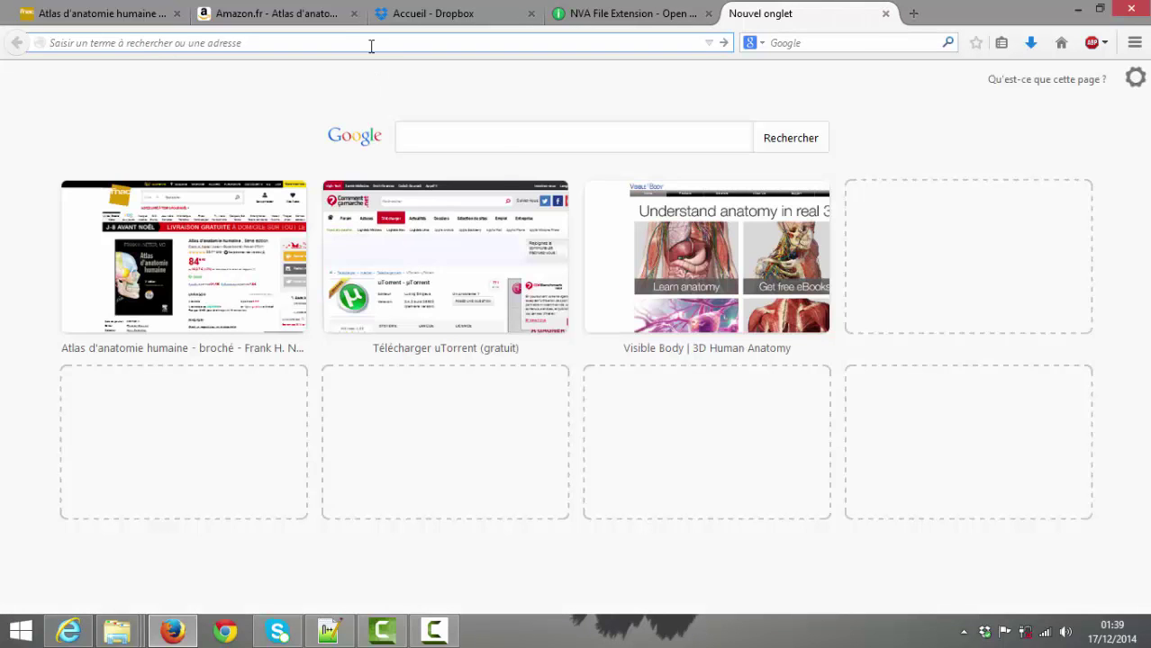
right_click(371, 45)
click(405, 116)
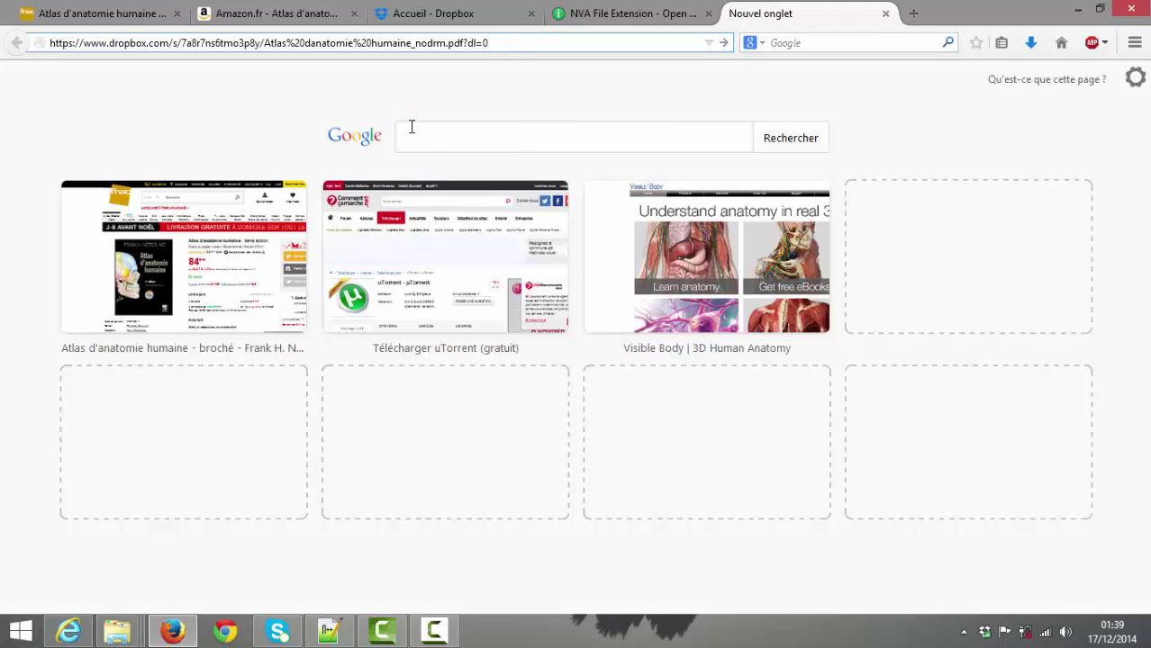
key(Return)
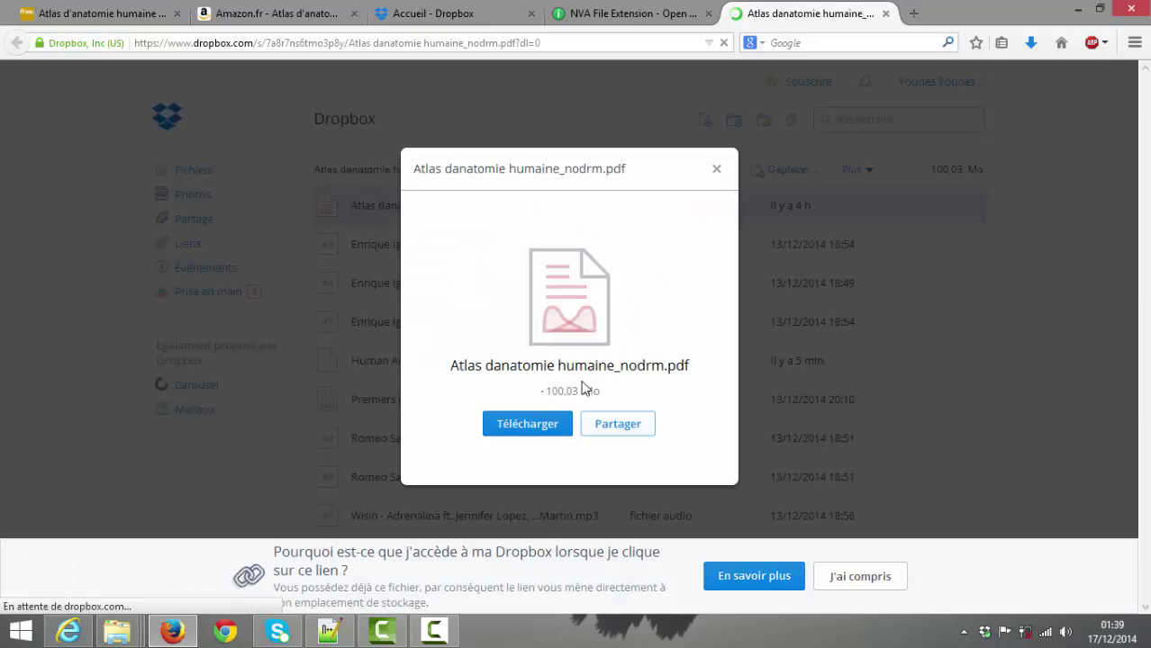
drag(552, 393, 601, 396)
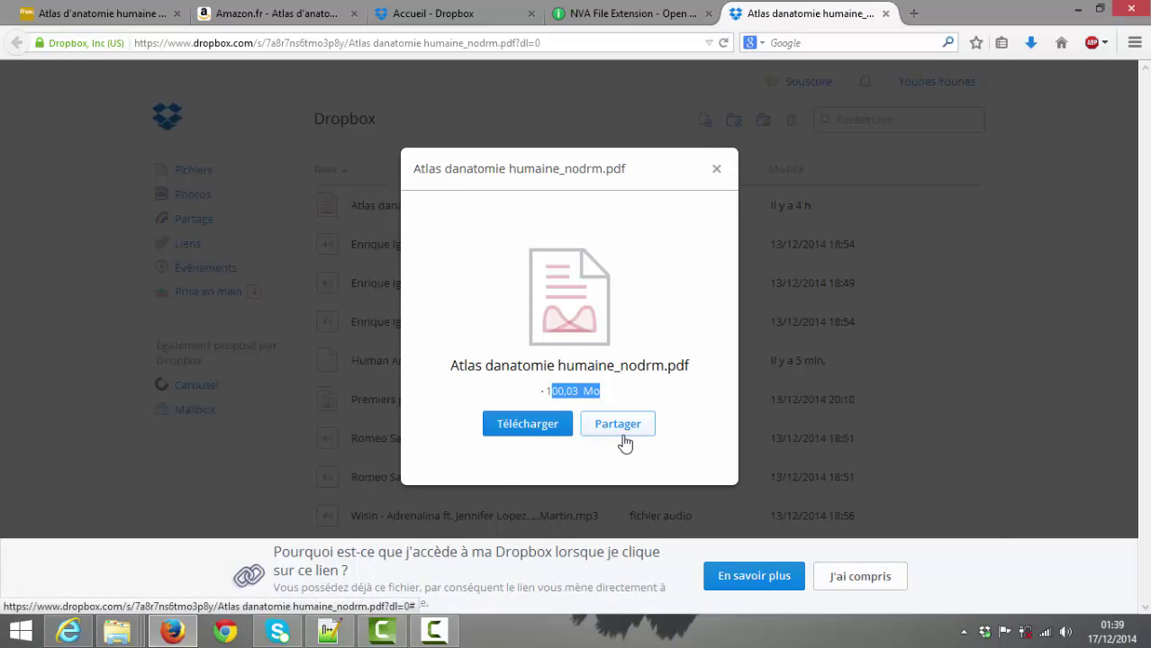
click(717, 171)
Switch to the desktop and open the PDF "Atlas danatomie humaine_nodrm" from the YNS_DOC folder.
click(1078, 10)
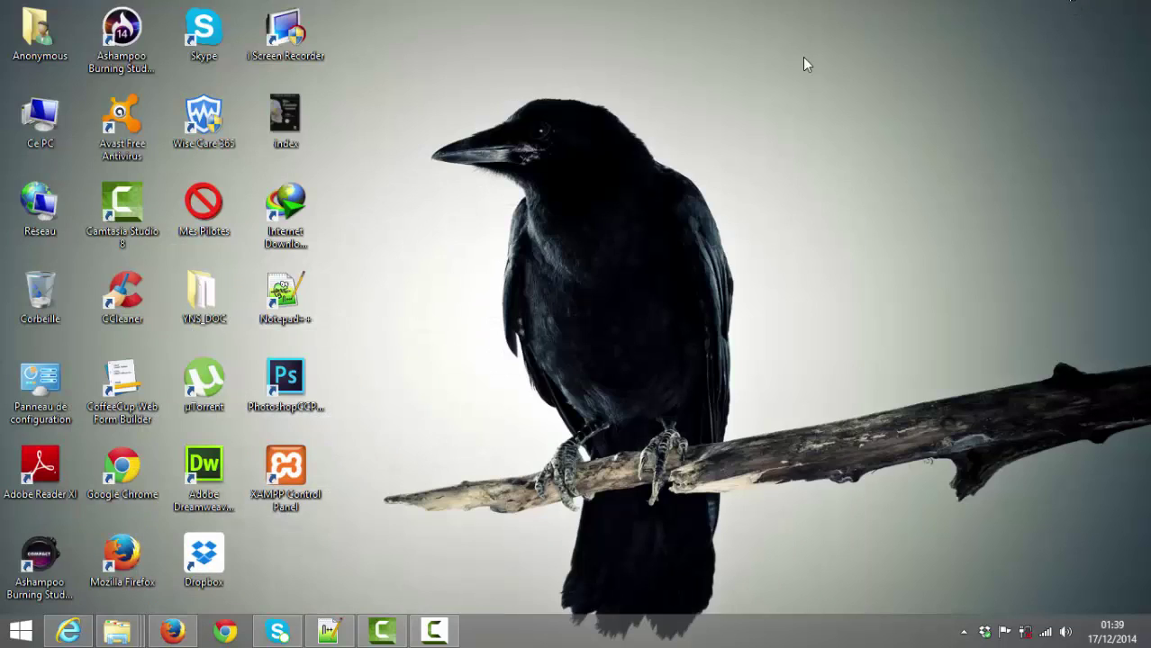
double_click(202, 290)
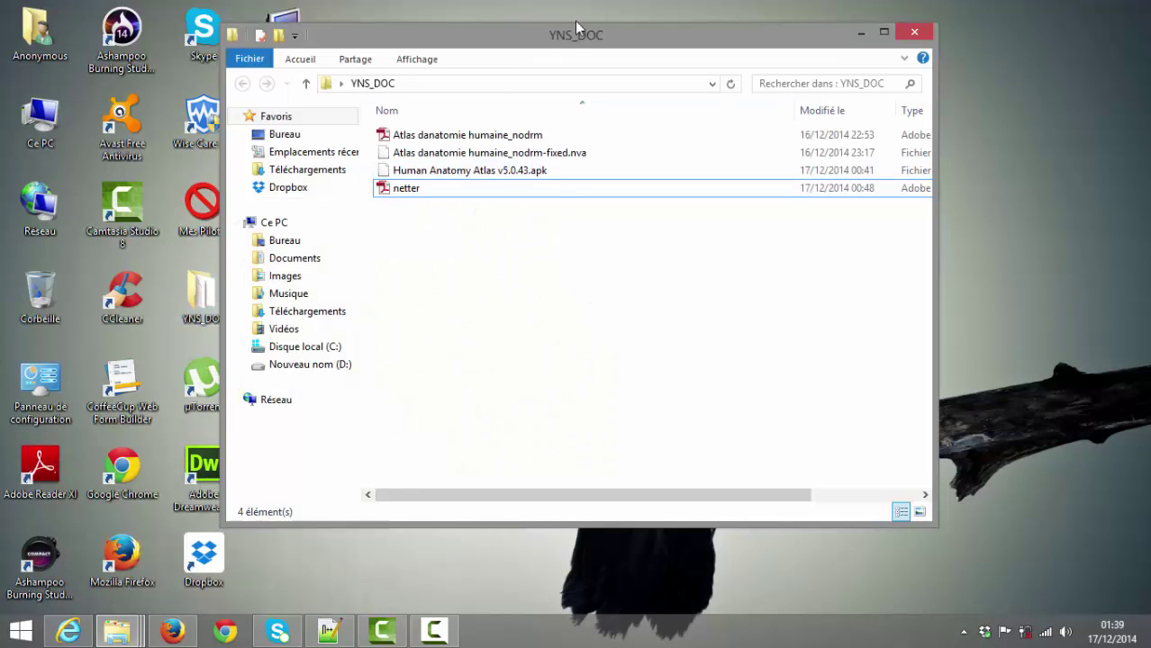
double_click(573, 32)
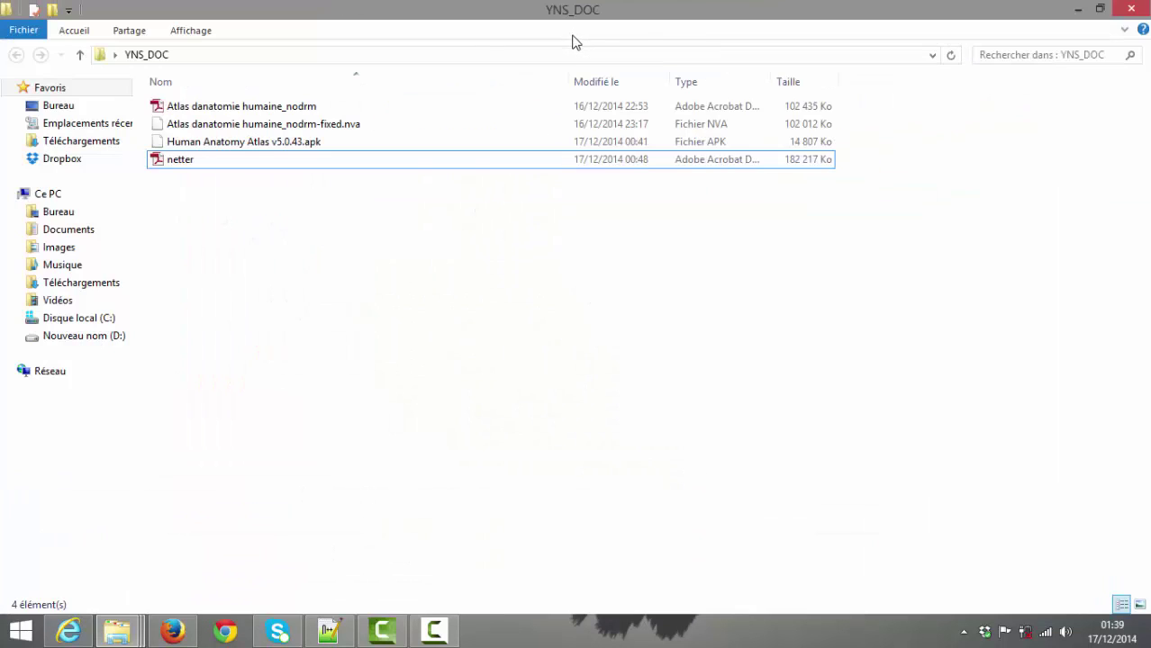
double_click(275, 109)
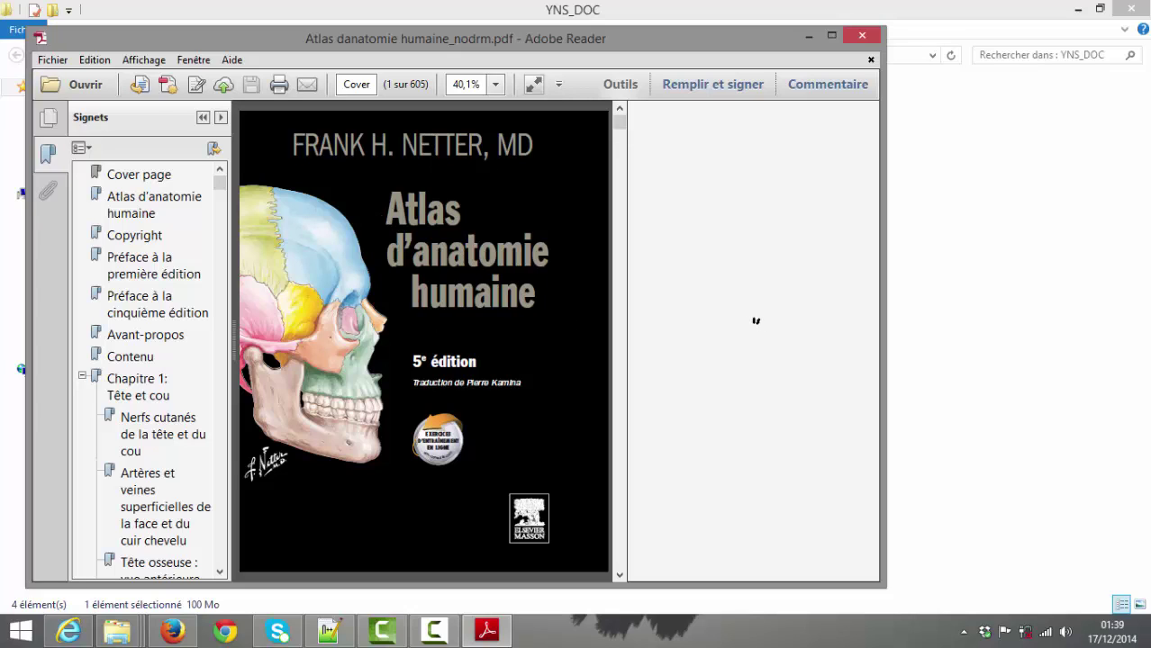
Check the pages bookmarked "Atlas d'anatomie humaine", "Copyright" and "Préface à la première édition", and close the PDF.
click(121, 211)
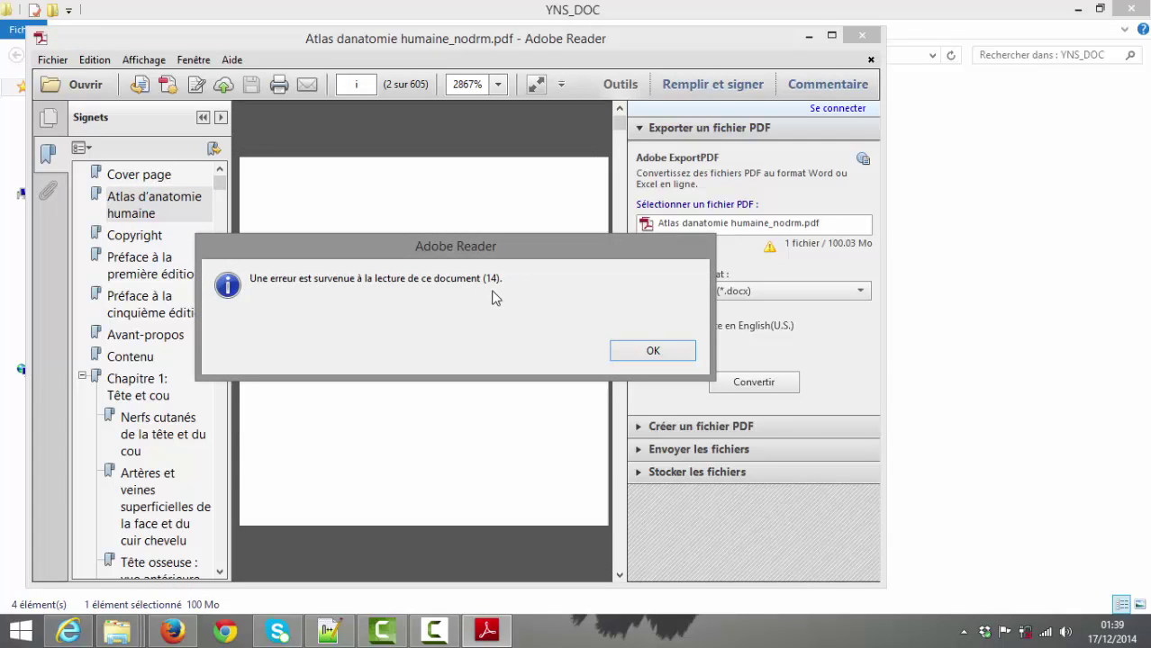
click(650, 354)
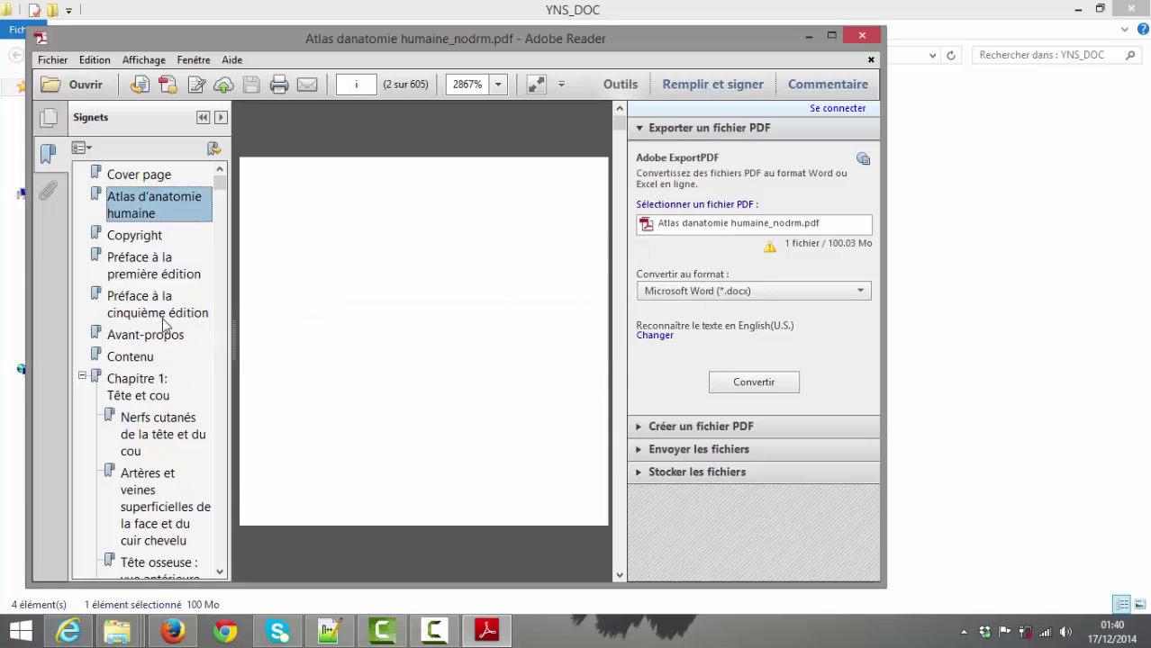
click(146, 240)
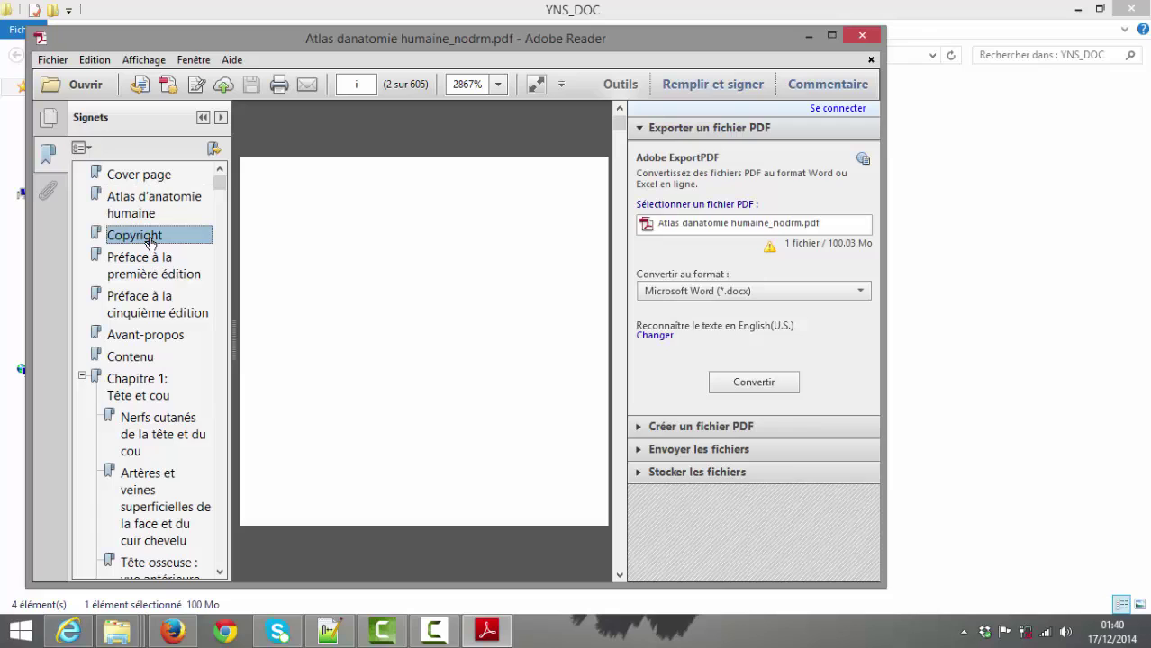
click(149, 261)
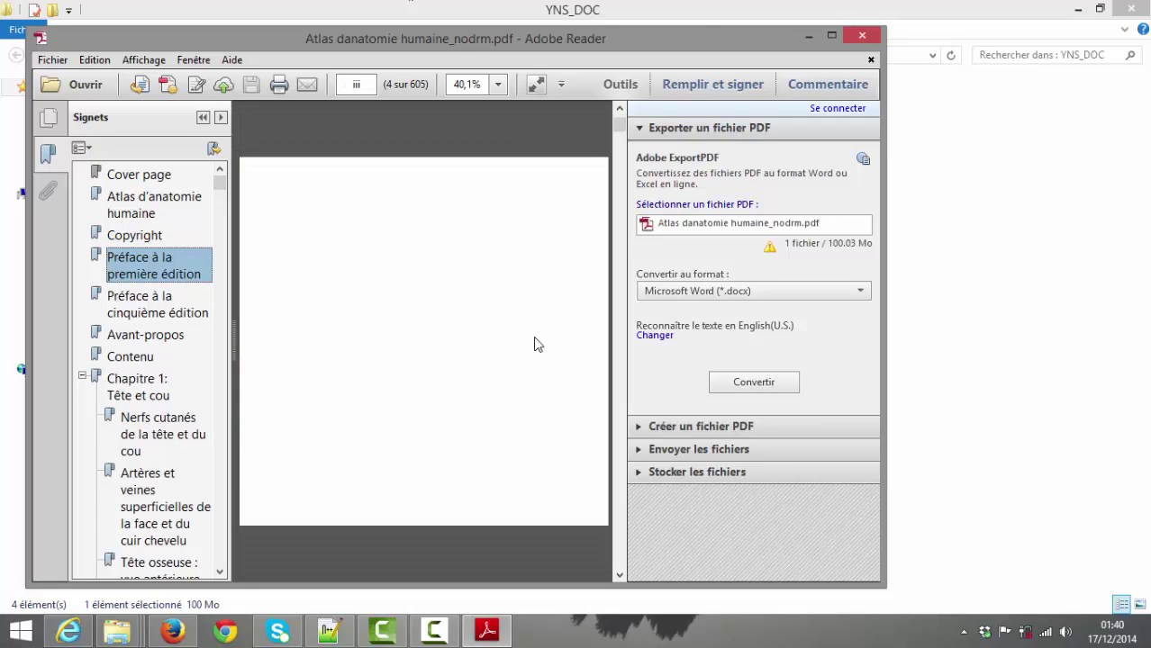
click(861, 36)
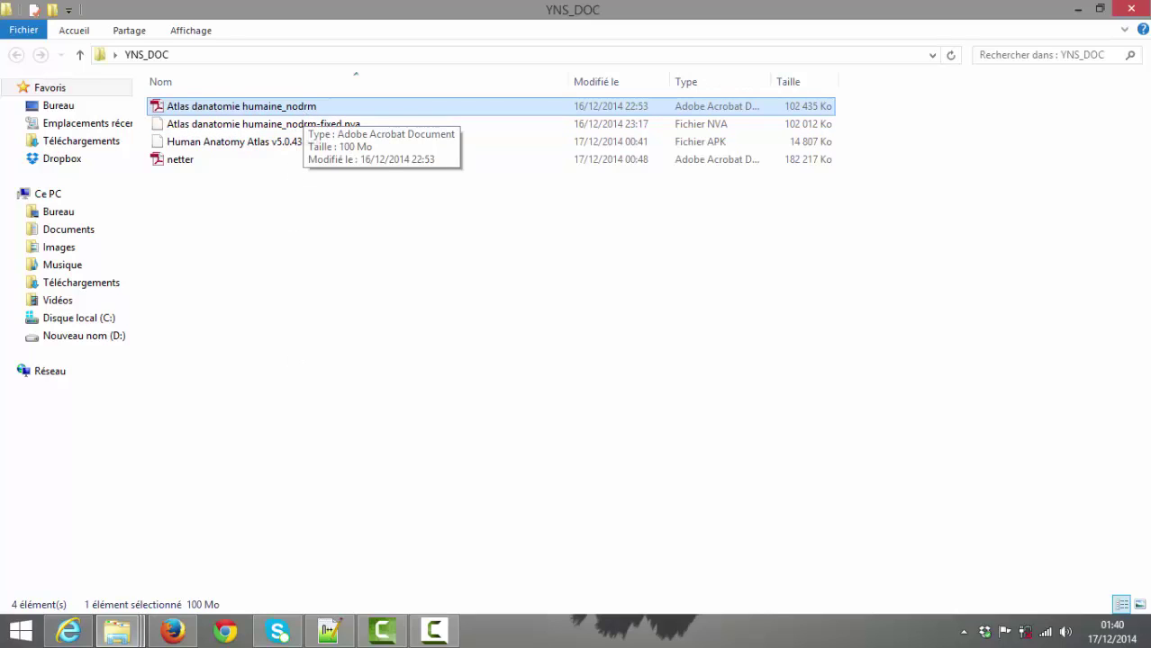
Switch back to Firefox and search Google for "foxit reader" in a new tab.
click(172, 631)
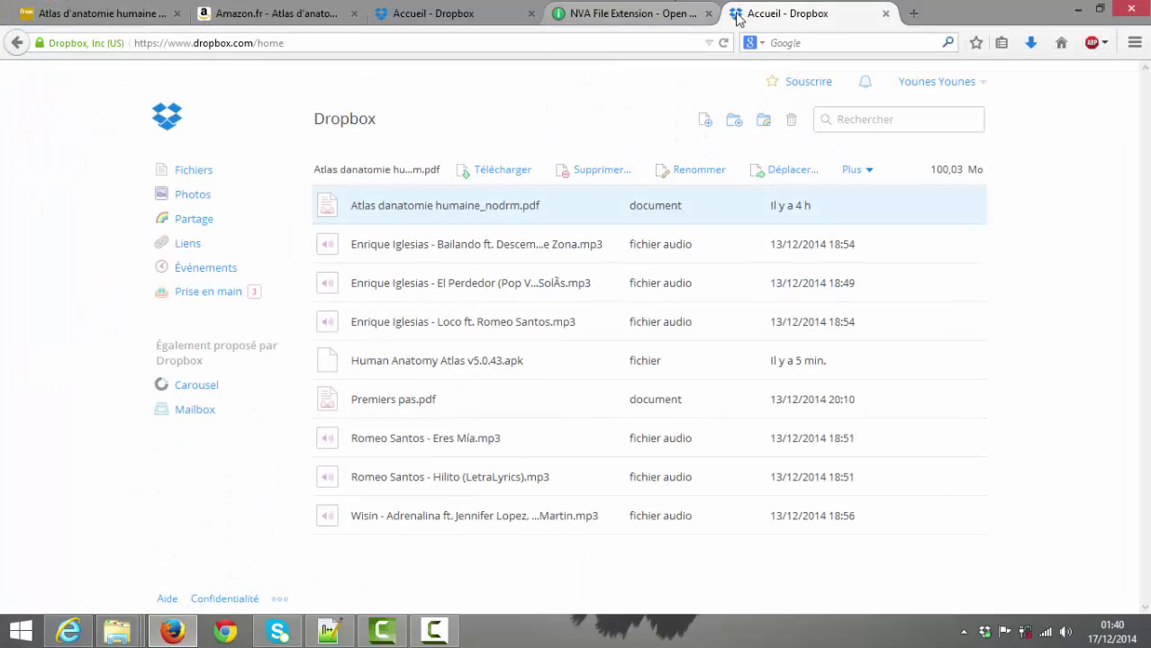
click(912, 15)
click(1060, 43)
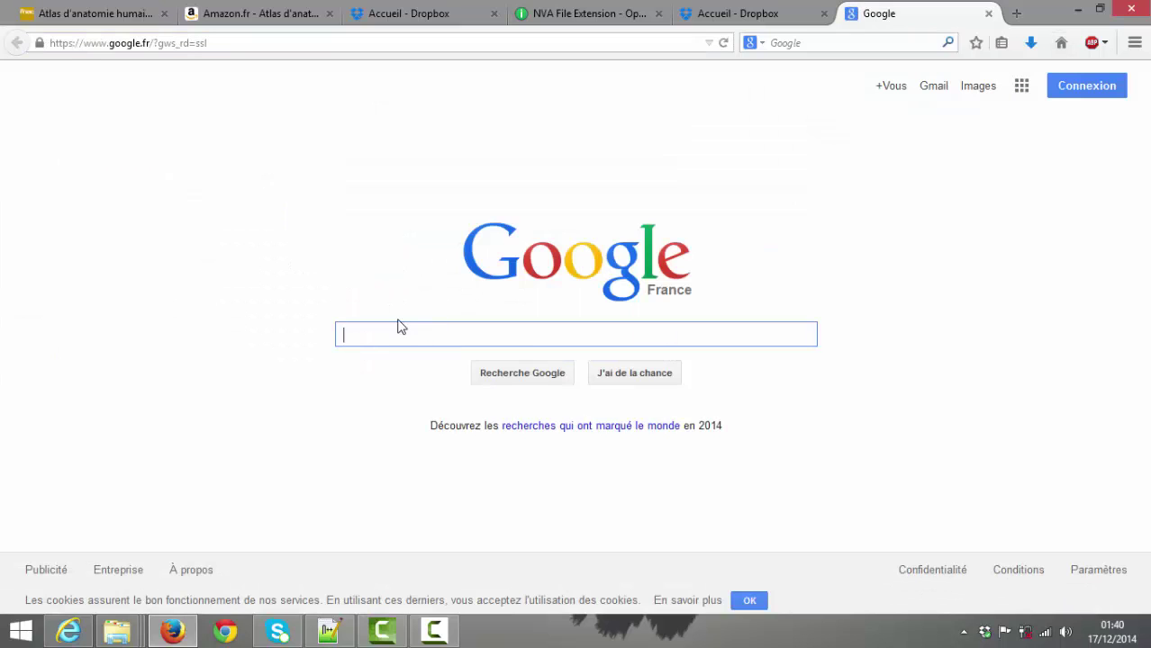
text(foxit)
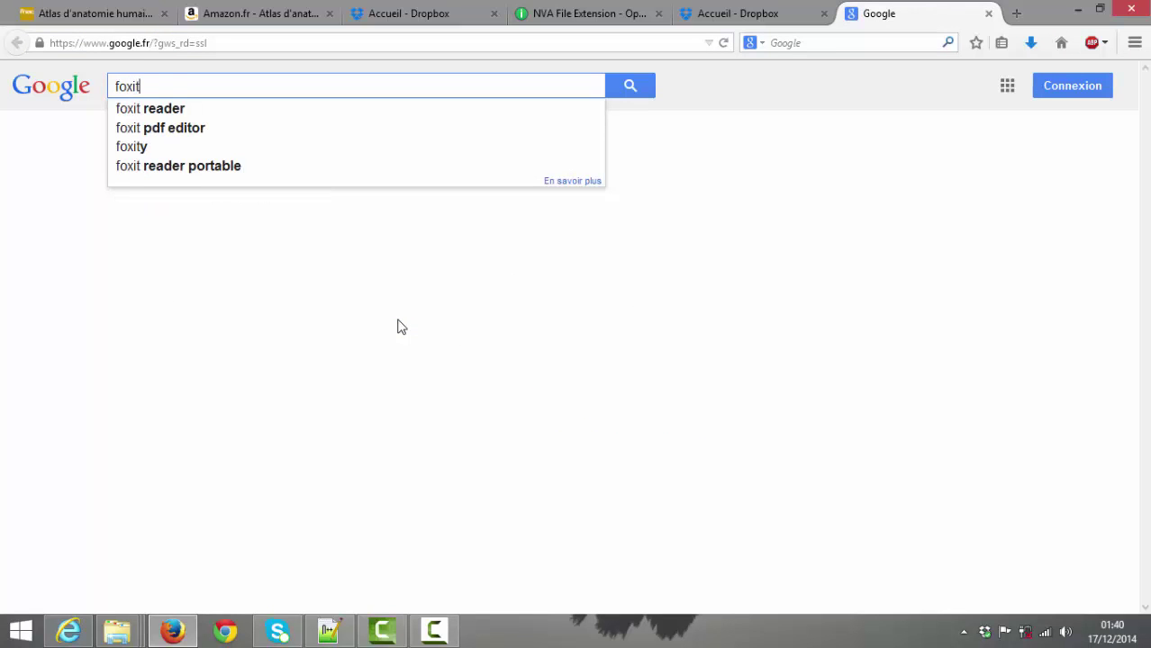
key(Down)
key(Return)
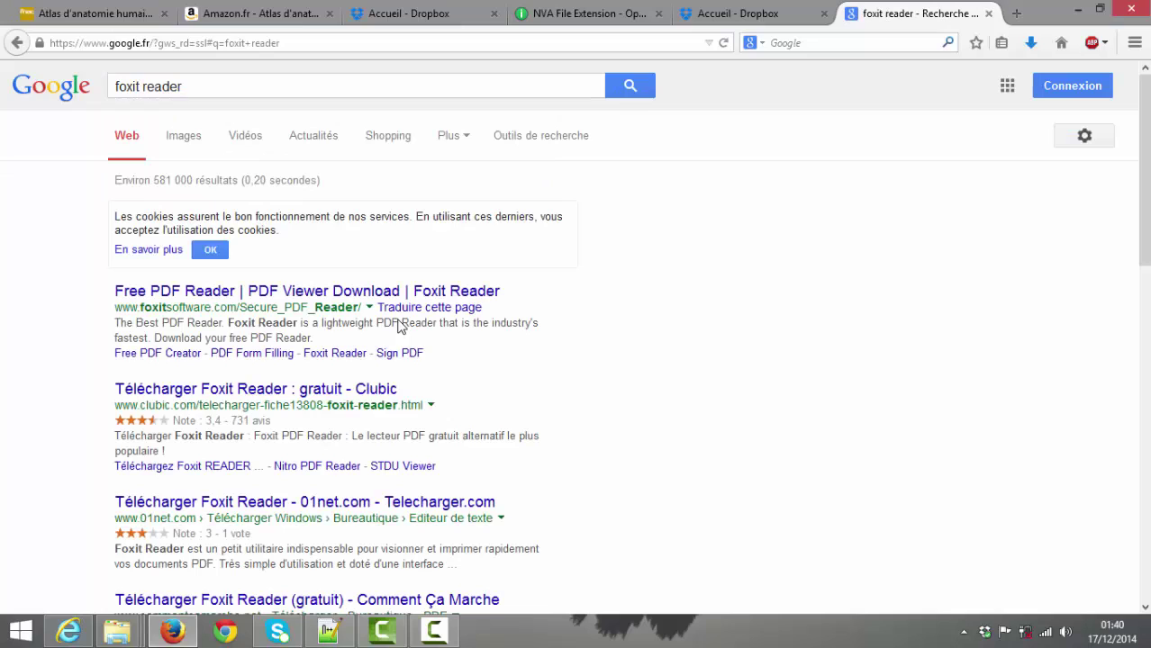
Request the English exe package of Foxit Reader 7.0.6.1126 from the official Foxit site and cancel the resulting download.
click(250, 93)
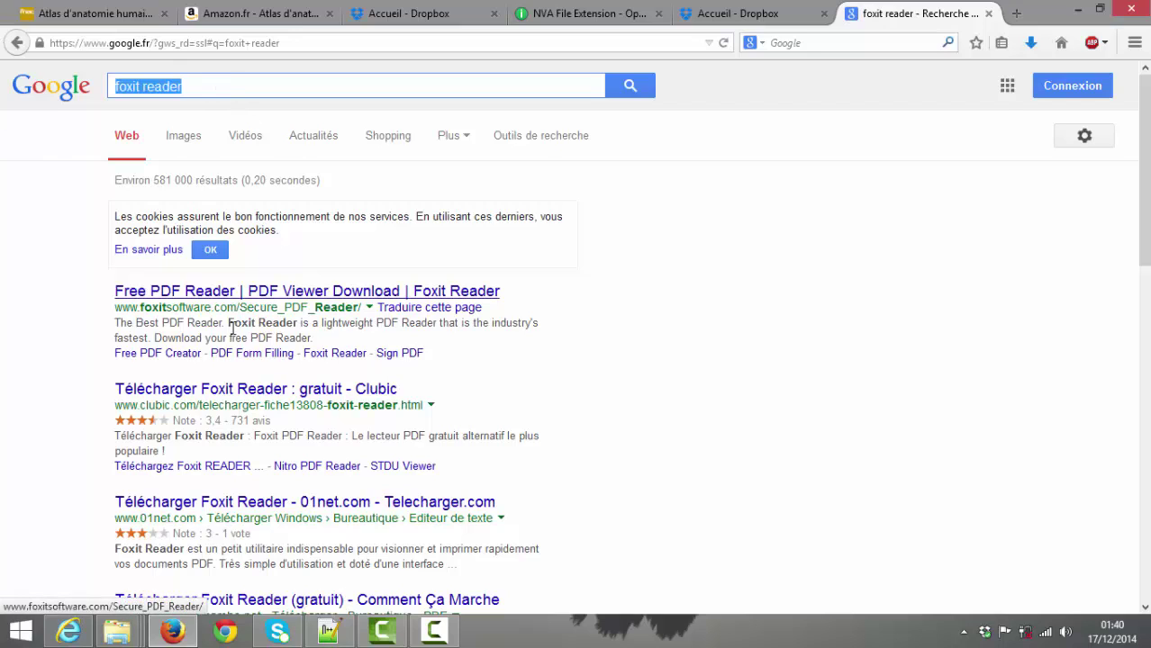
click(251, 299)
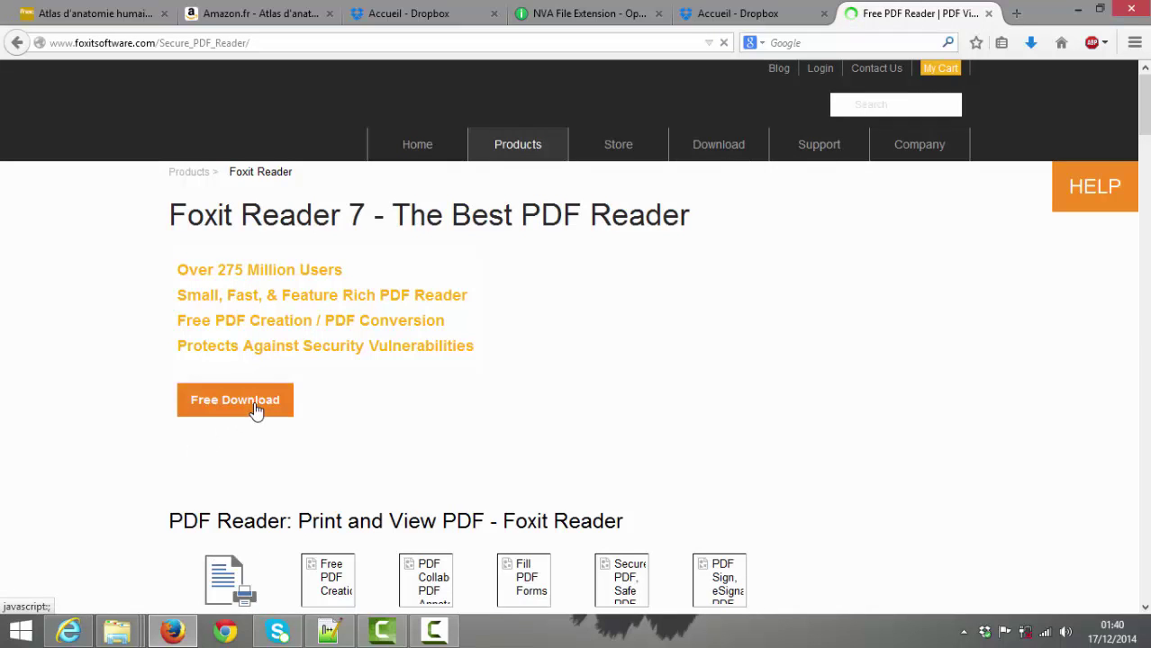
click(255, 408)
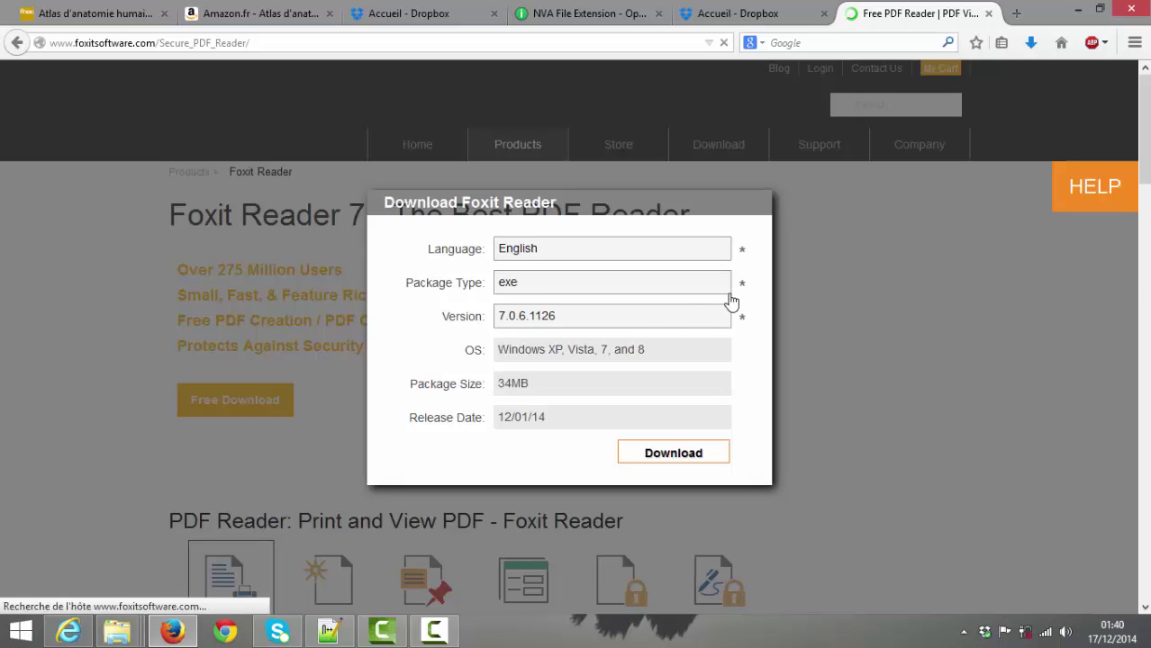
click(676, 453)
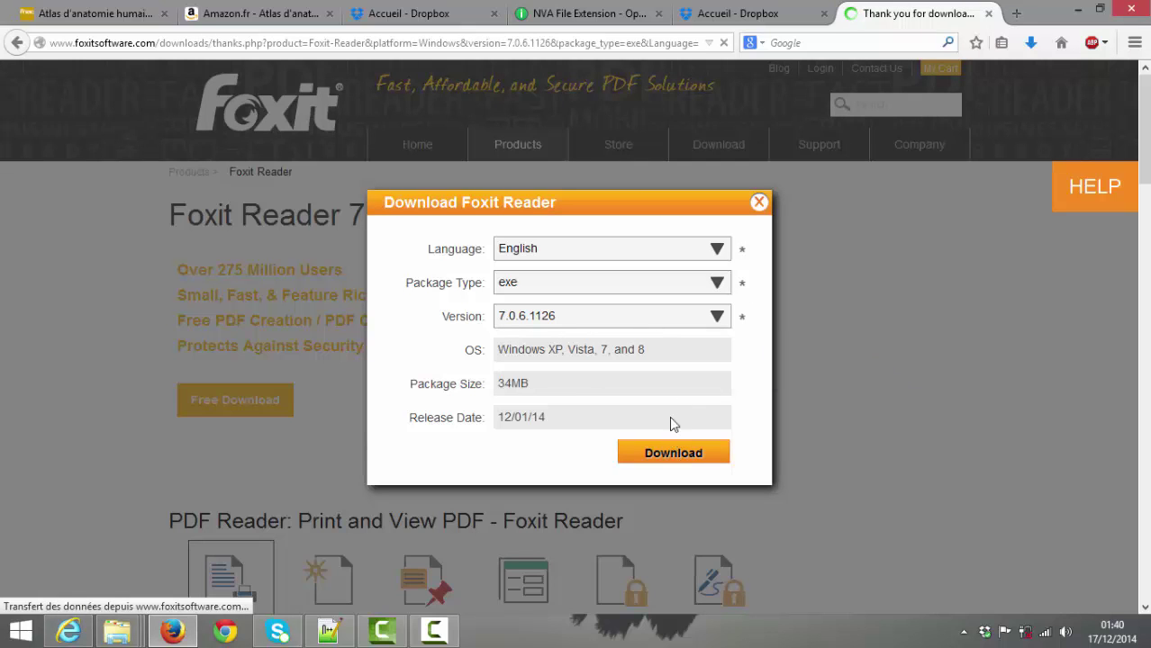
click(820, 223)
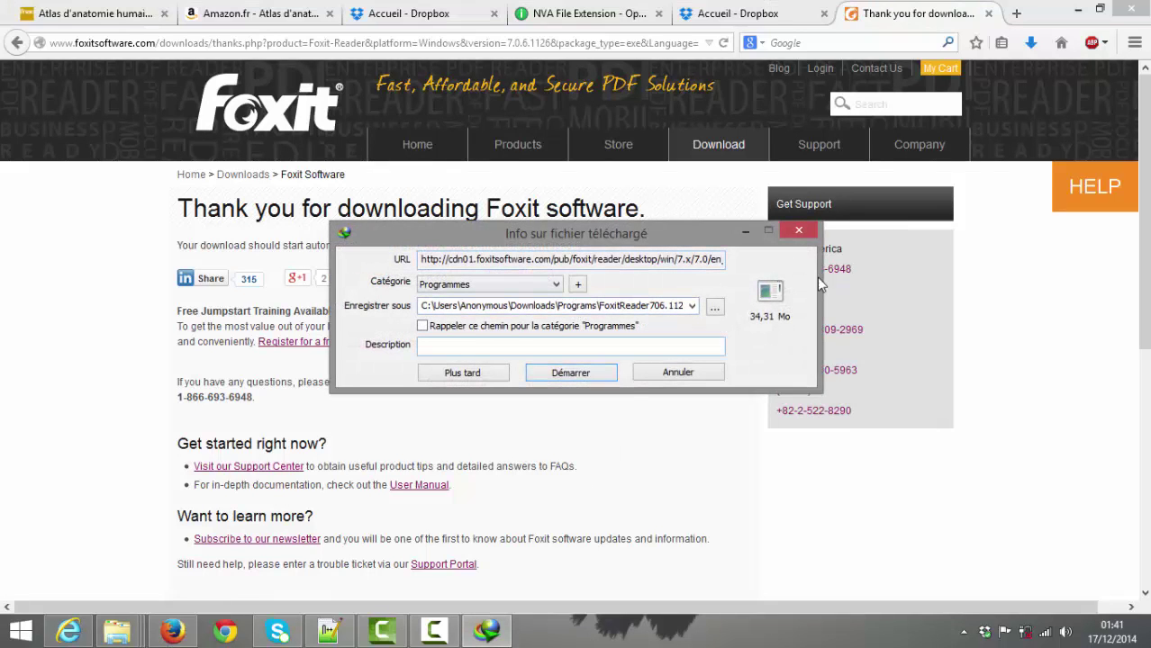
click(675, 372)
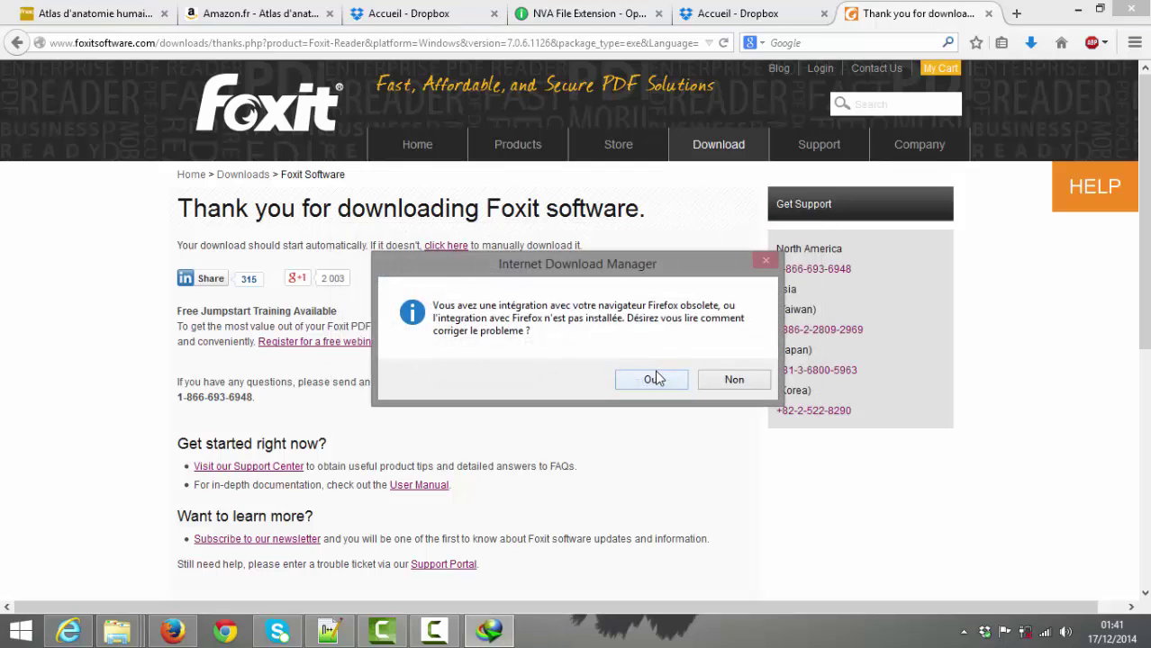
click(752, 380)
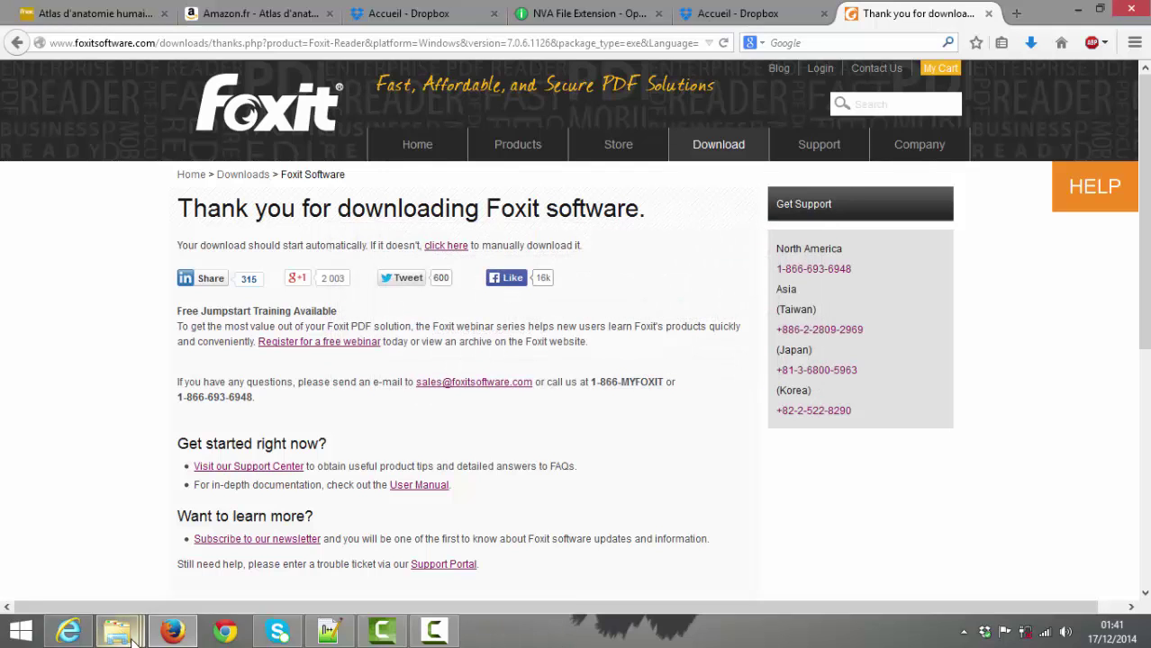
Switch to File Explorer and launch FoxitReader706.1126_enu_Setup from the Programs subfolder of Téléchargements.
mouse_move(117, 631)
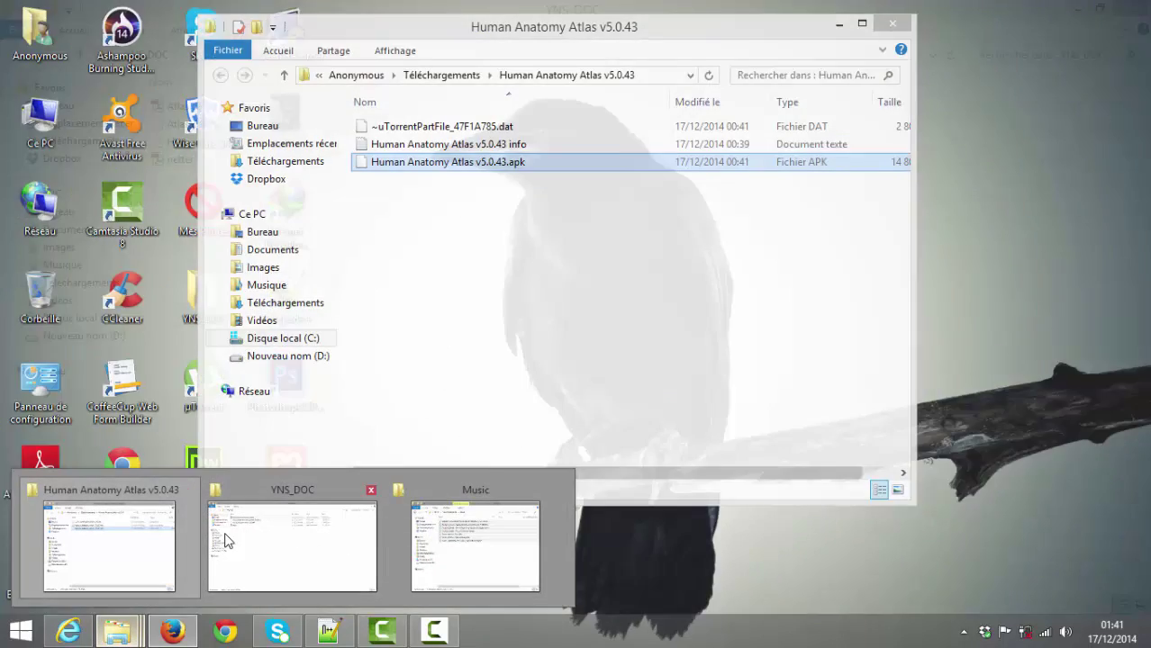
click(225, 541)
click(90, 285)
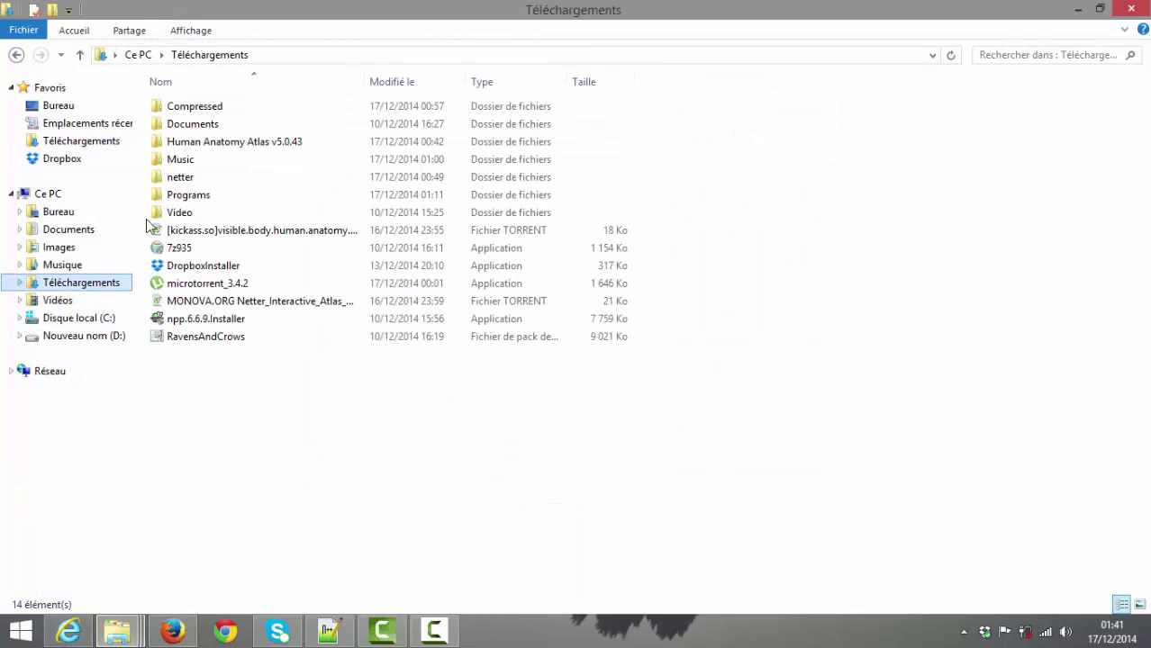
double_click(188, 195)
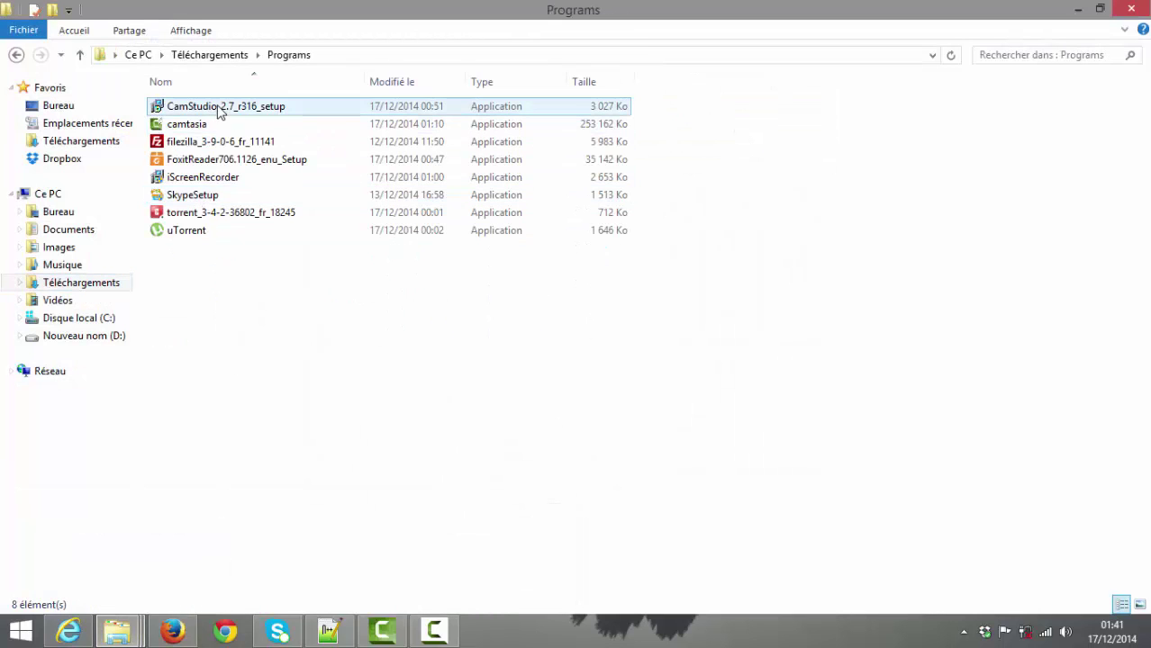
double_click(204, 160)
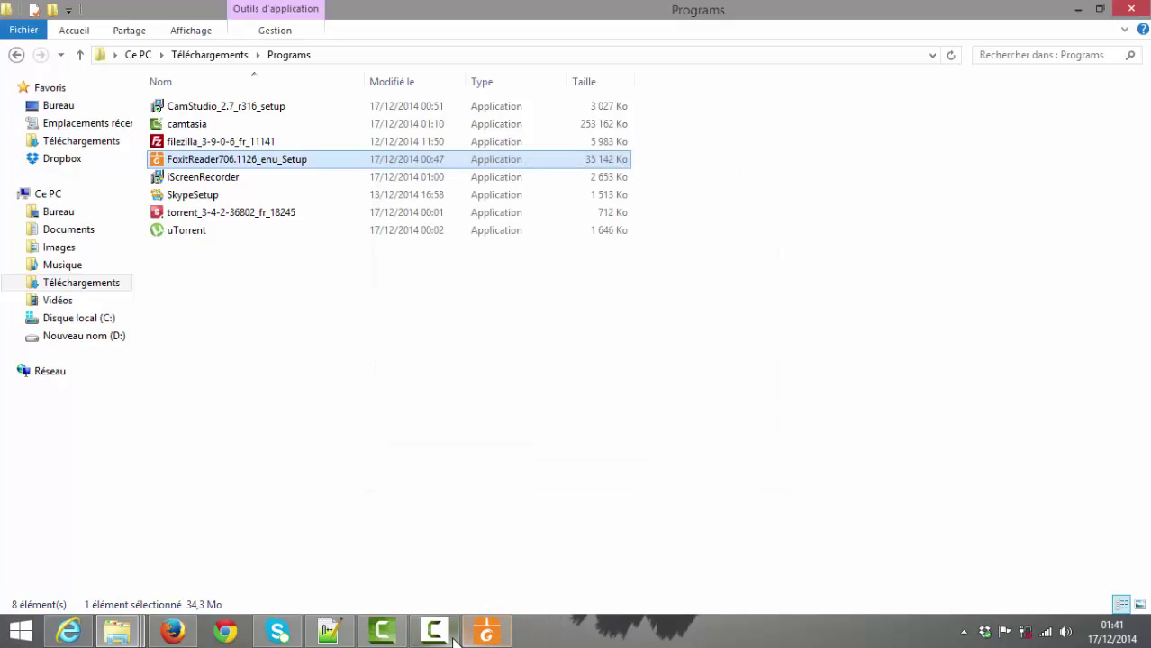
Install Foxit Reader into C:\Program Files\Foxit Software\Foxit Reader with Safe Reading Mode enabled, accepting the default setup options.
mouse_move(437, 631)
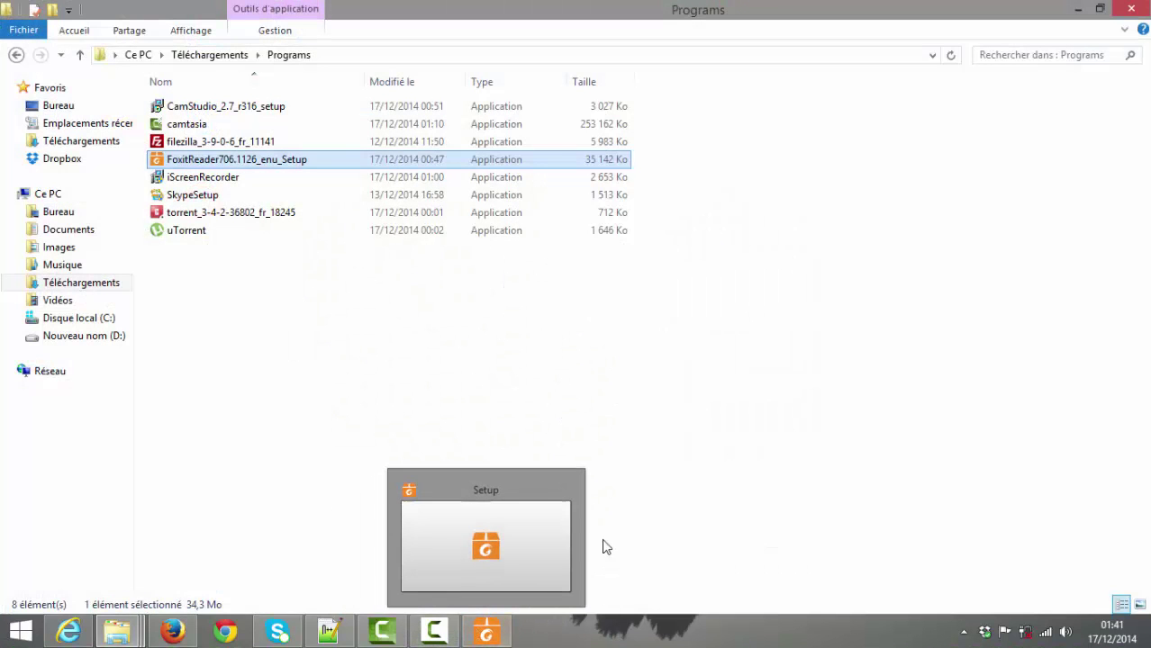
click(473, 615)
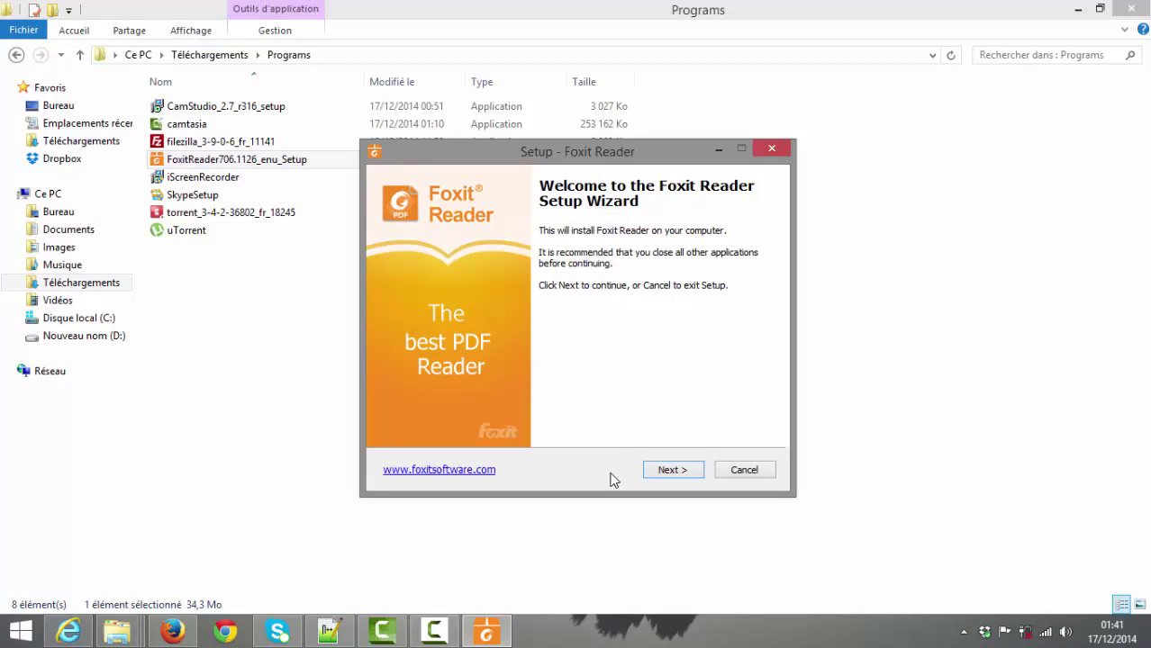
click(675, 469)
click(675, 471)
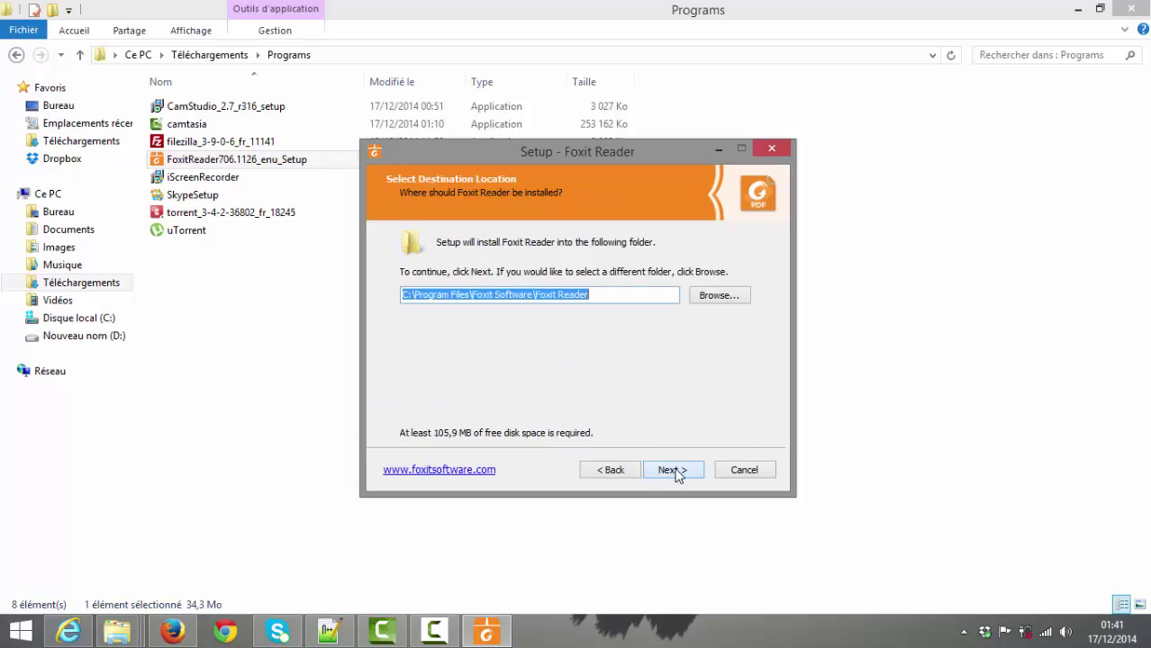
click(676, 473)
click(675, 471)
click(675, 471)
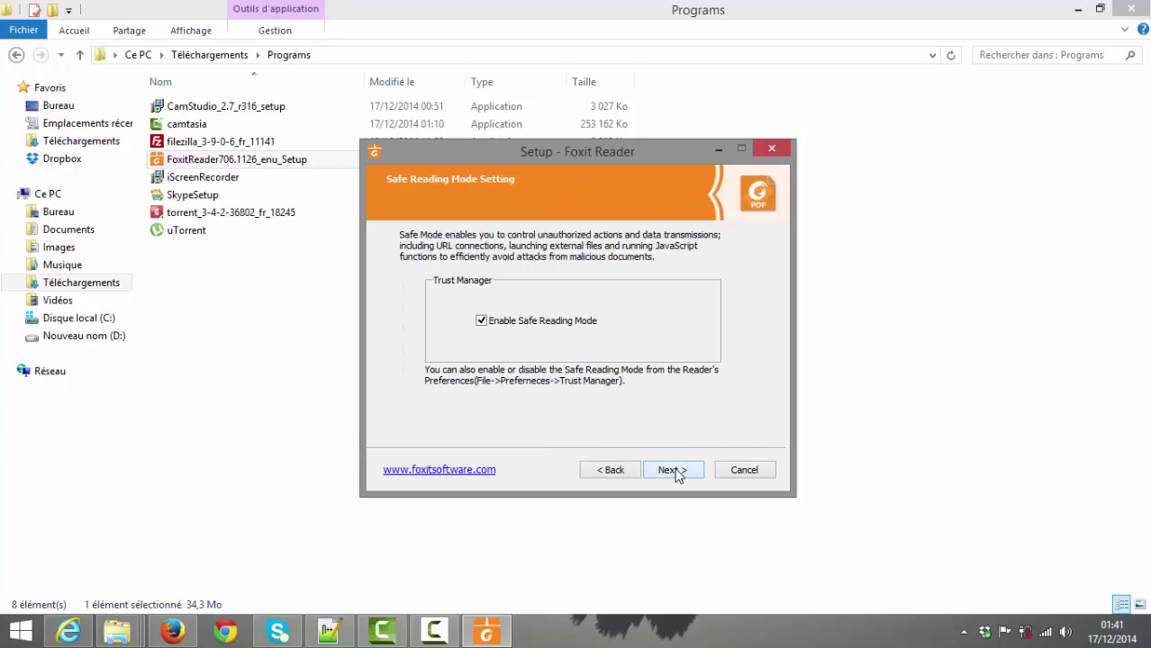
click(675, 471)
click(675, 471)
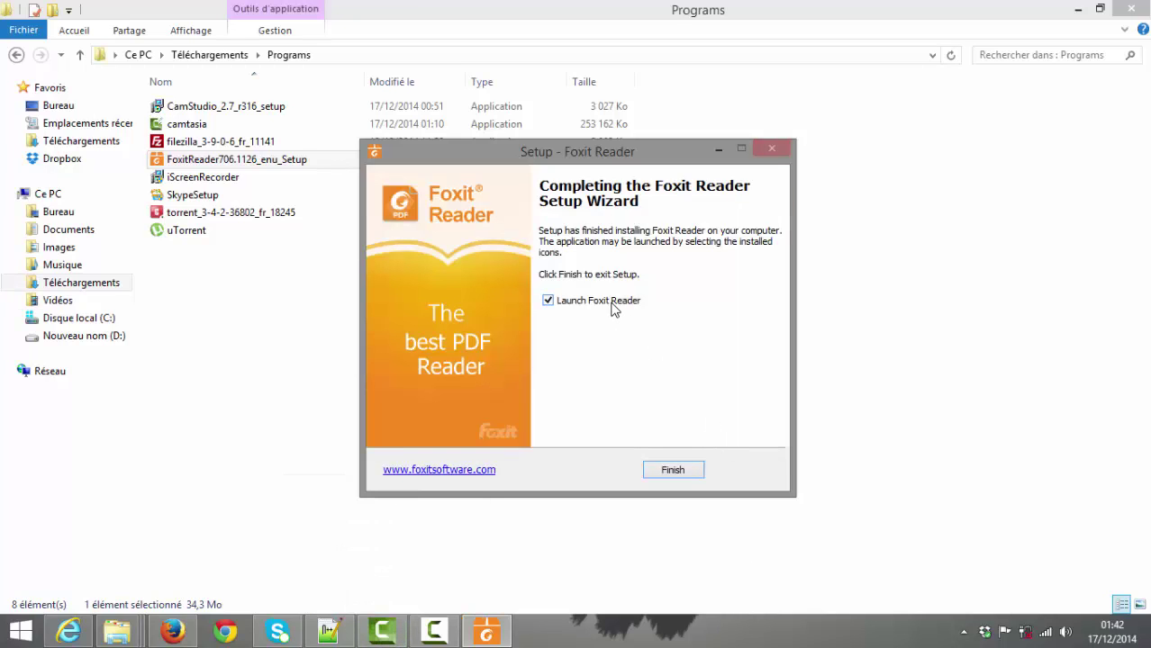
Finish the Foxit Reader setup wizard and close the open windows to return to the desktop.
click(684, 471)
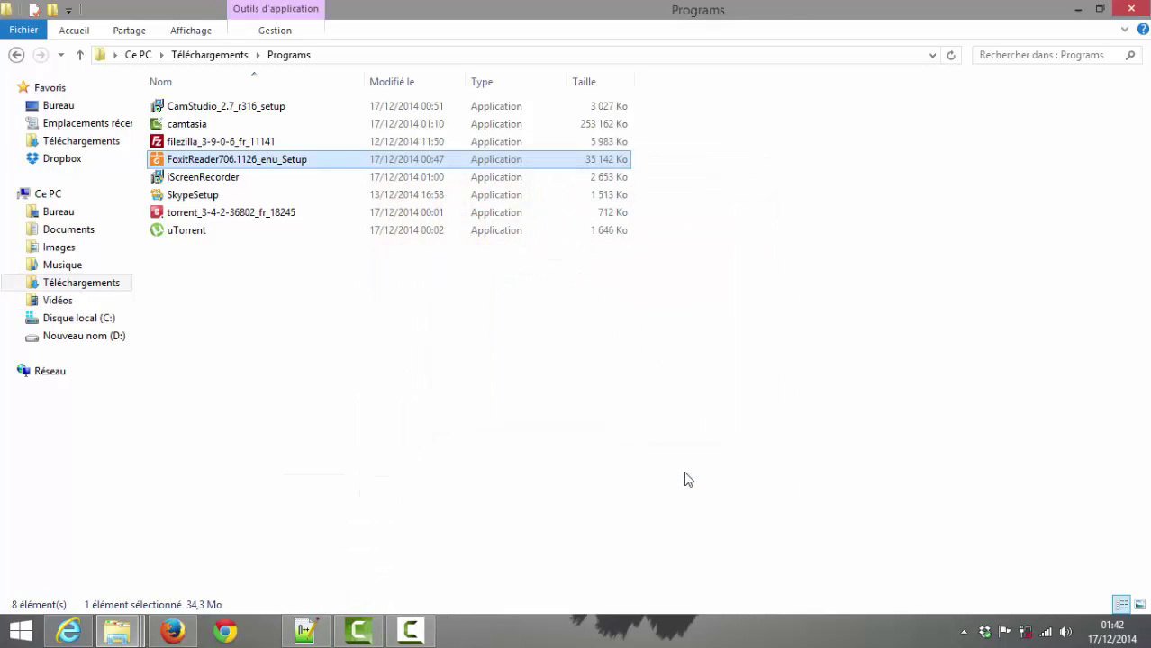
click(1137, 10)
click(1137, 13)
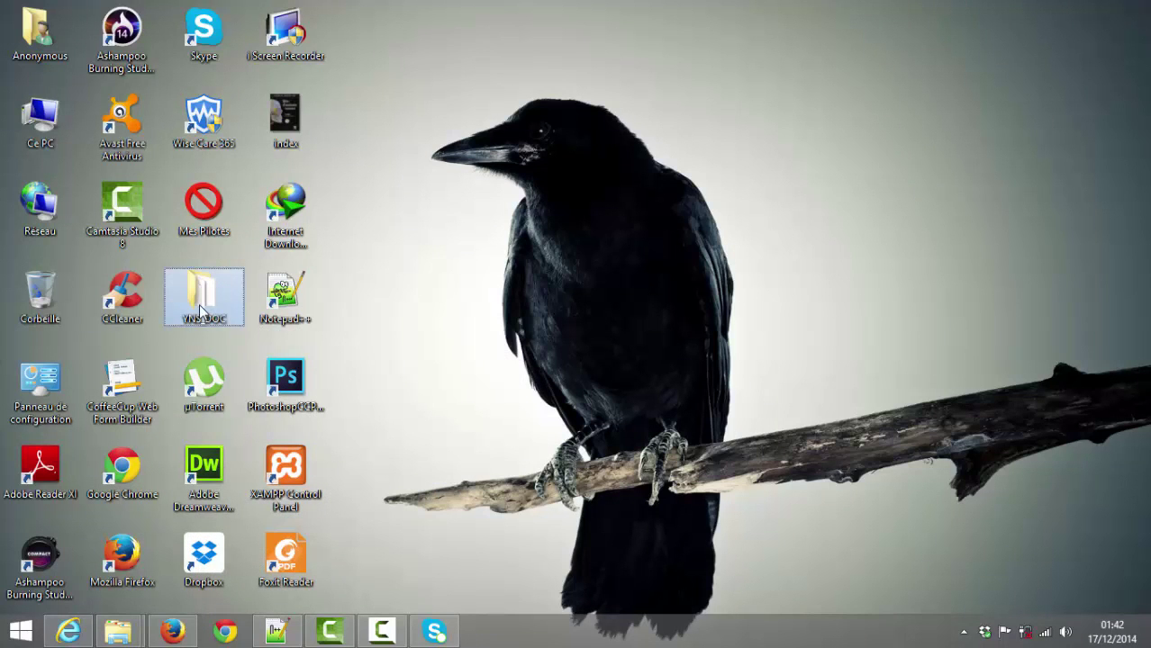
Open the YNS_DOC folder on the desktop and open the PDF Atlas danatomie humaine_nodrm with Foxit Reader 7.0.
double_click(200, 292)
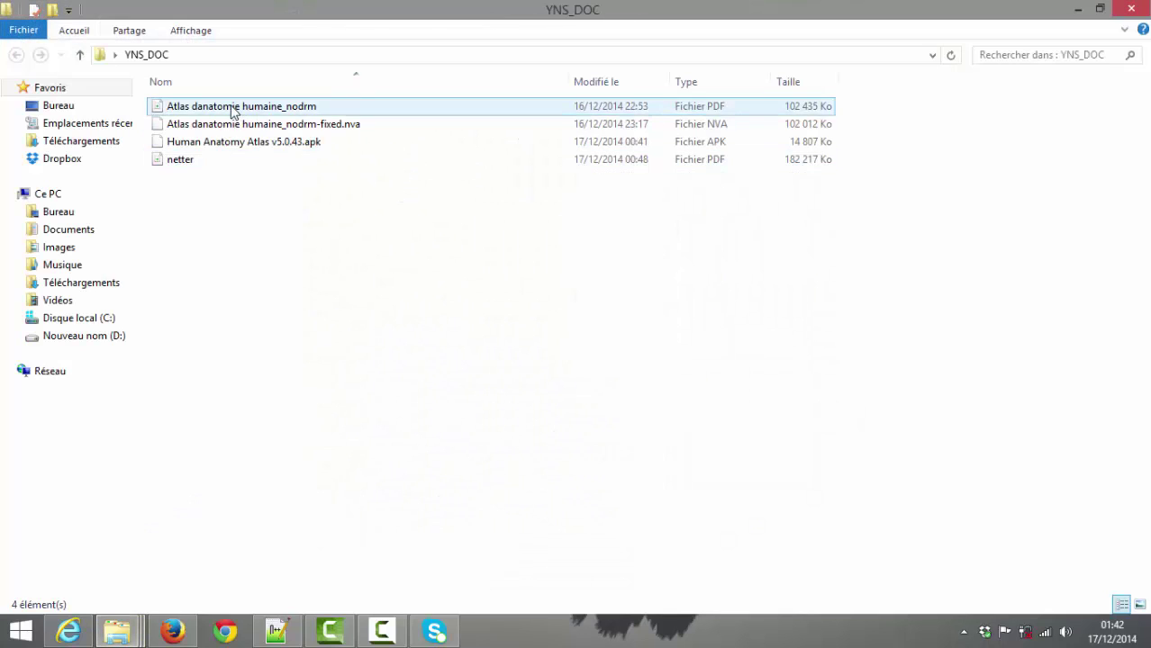
right_click(209, 109)
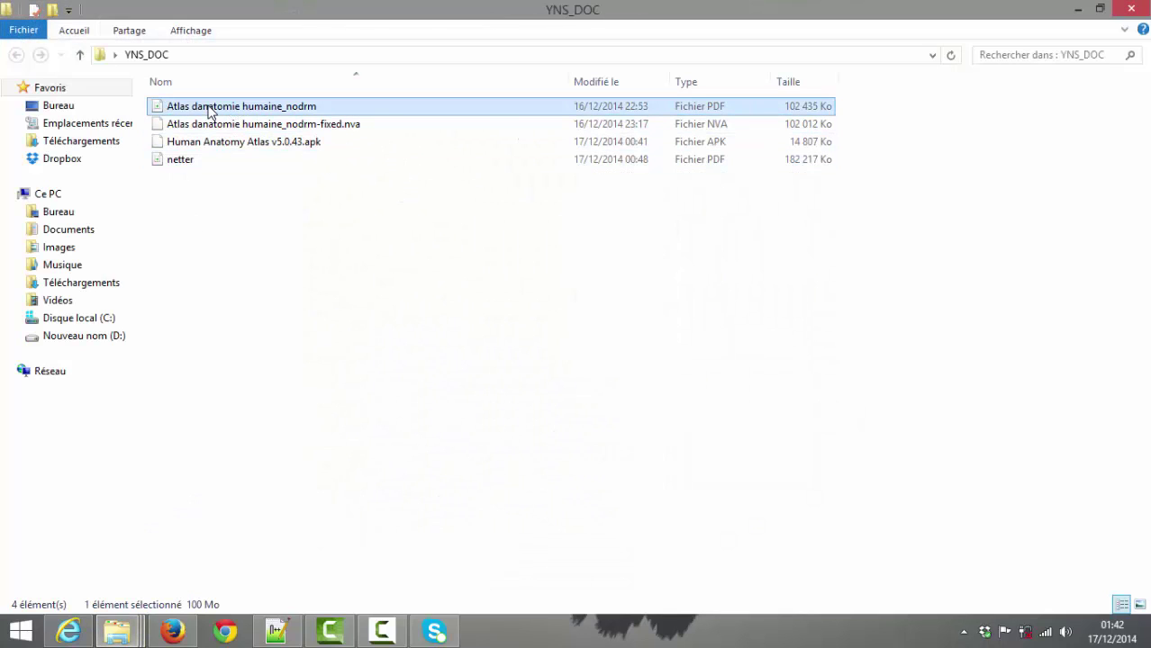
mouse_move(286, 179)
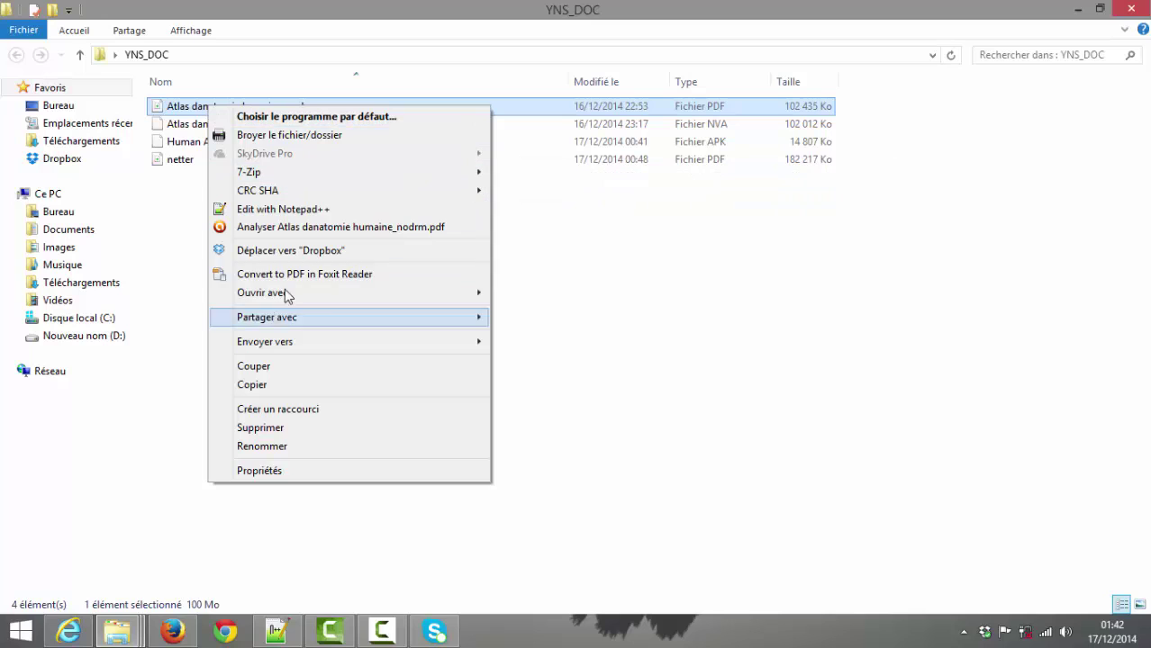
mouse_move(288, 294)
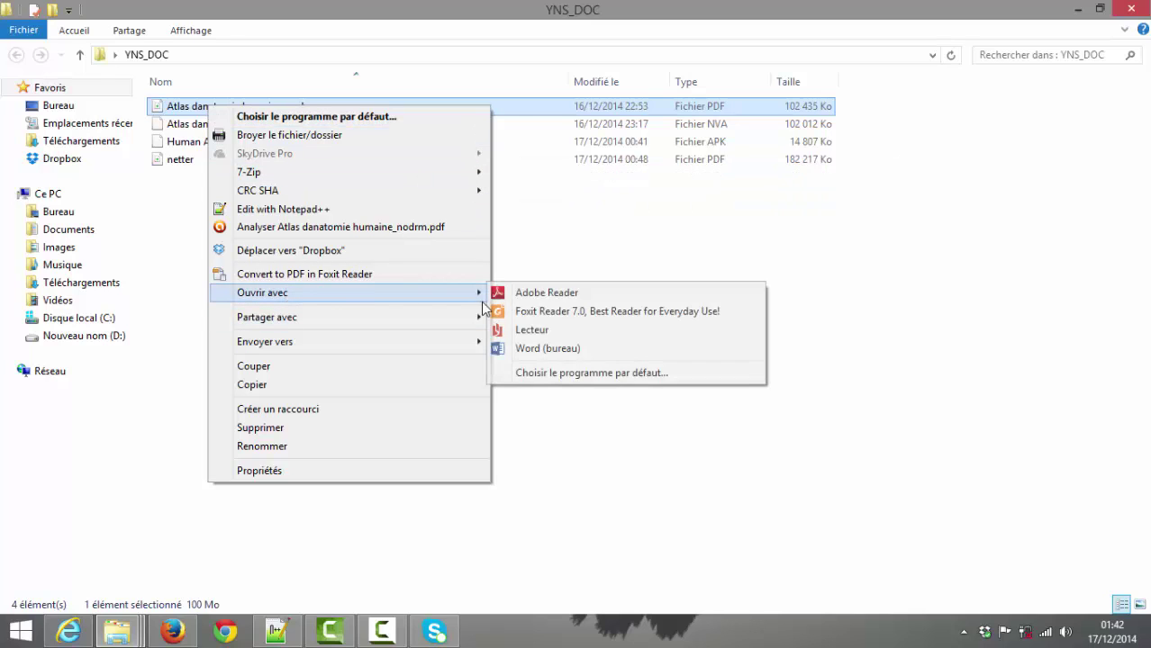
click(560, 312)
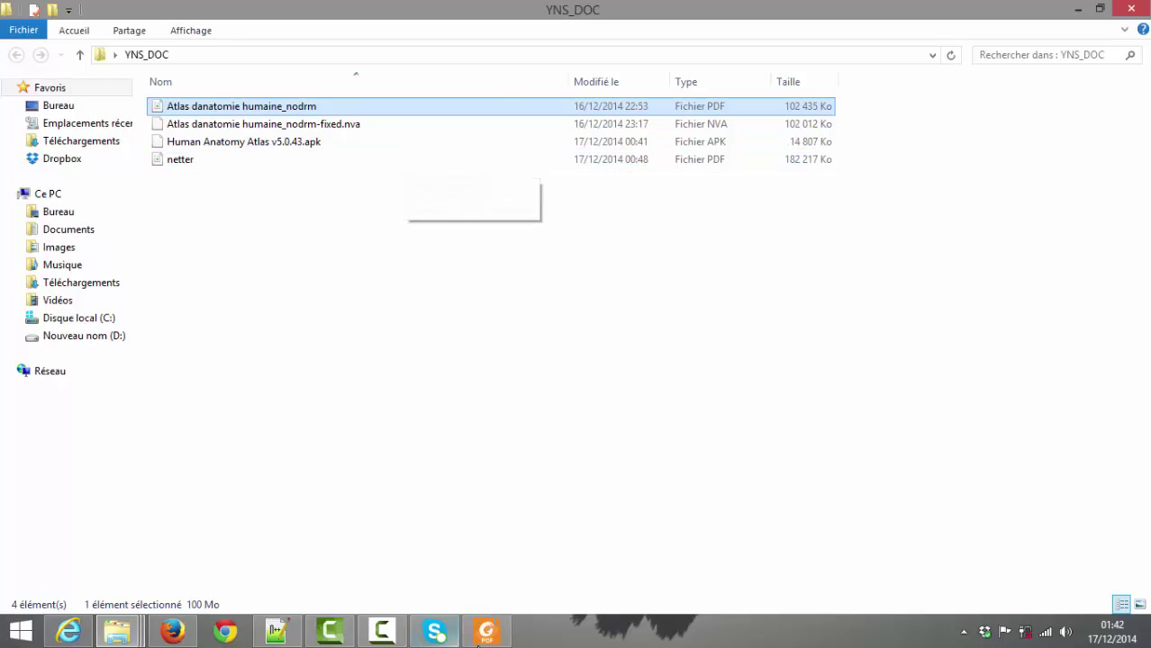
Skip registration, decline making Foxit Reader the default PDF viewer, and bring up the atlas window maximized.
click(552, 497)
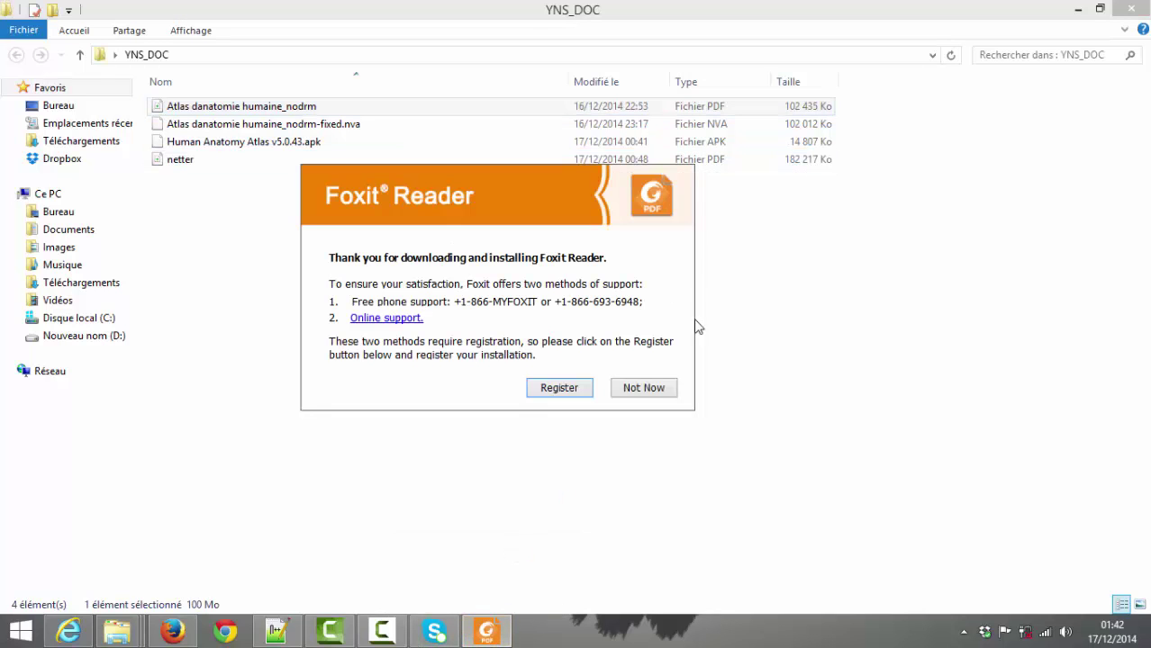
click(645, 388)
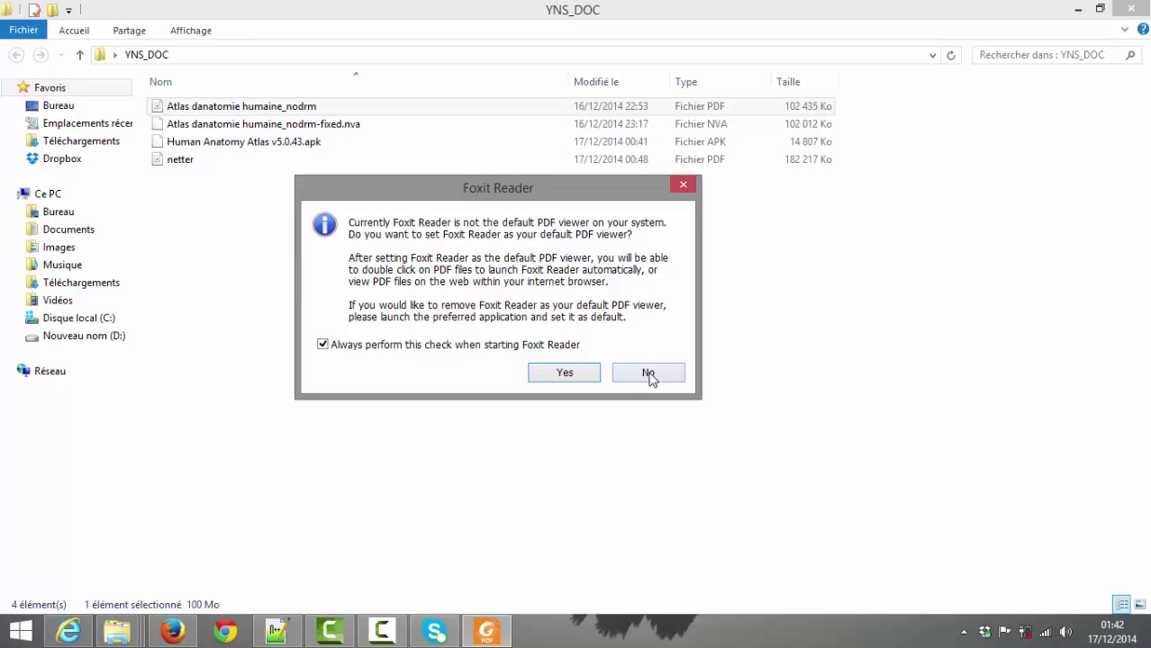
click(649, 374)
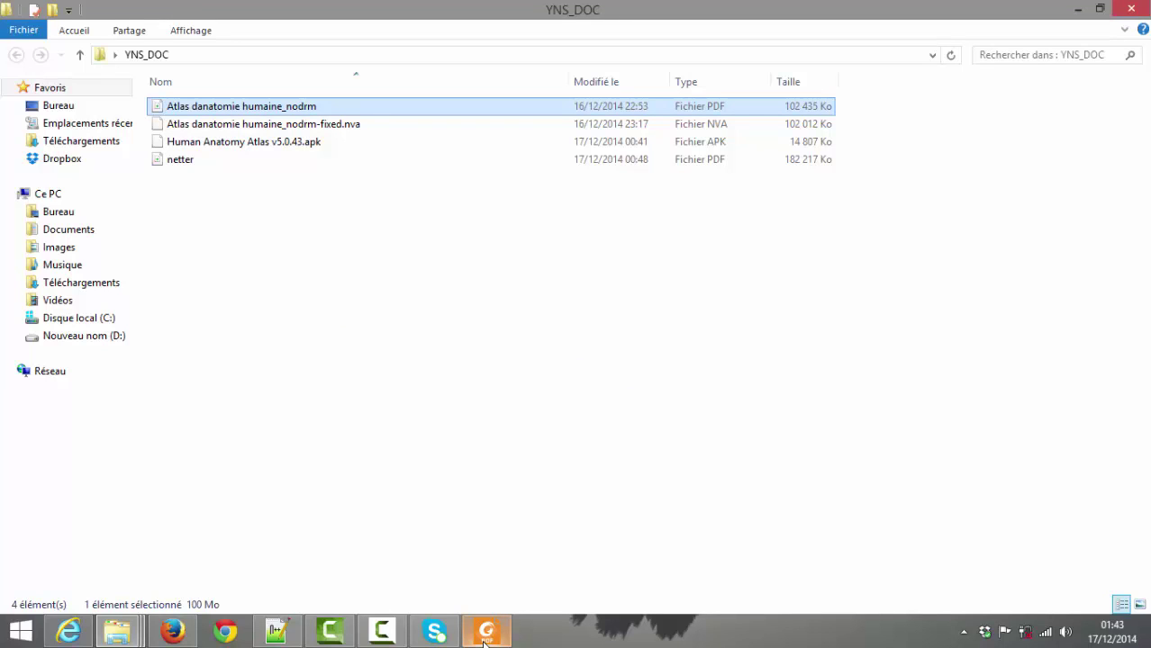
mouse_move(485, 642)
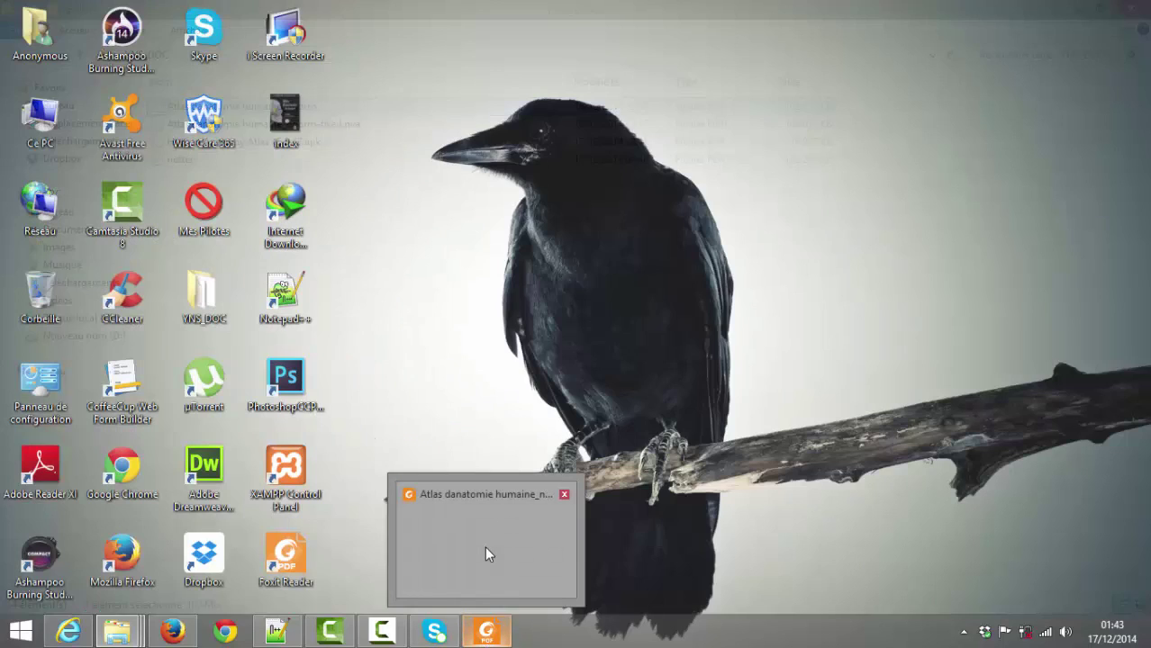
click(485, 546)
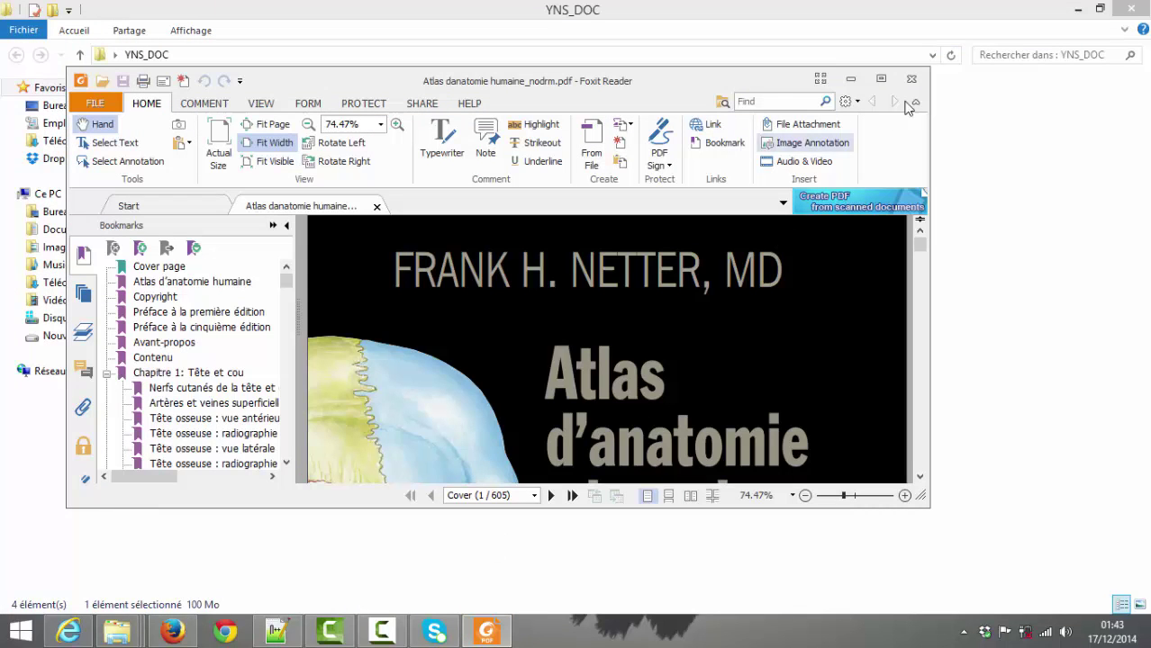
click(881, 78)
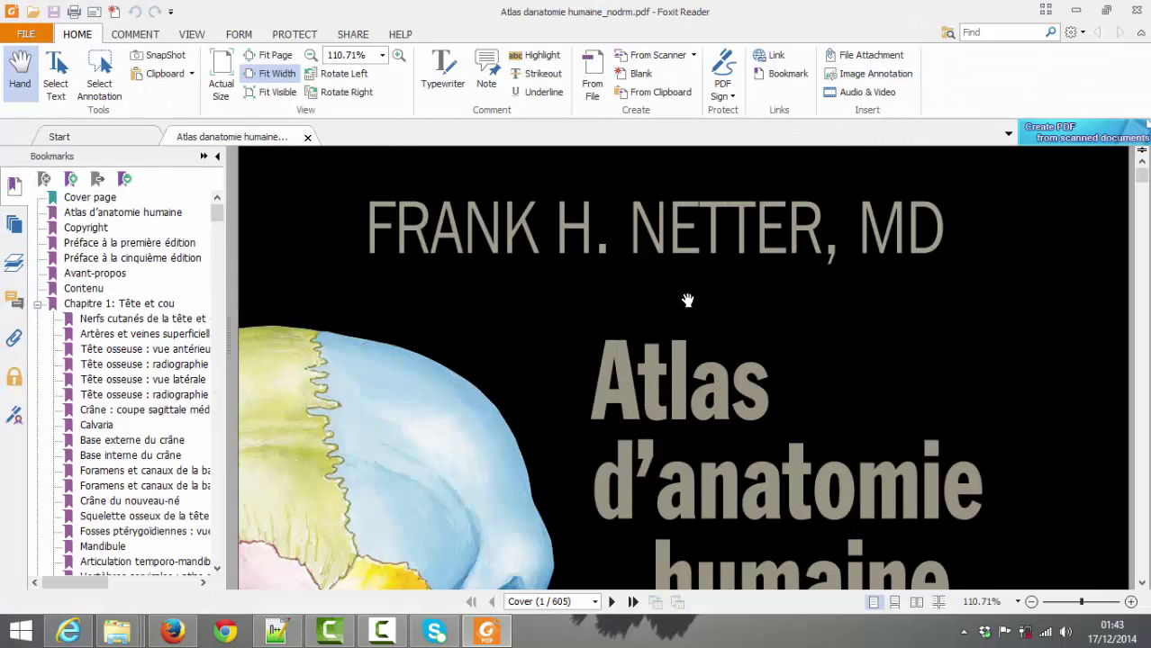
View the atlas cover and title page, then the plates from the bookmark "Nerfs cutanés de la tête et du cou" onward.
scroll(687, 300, down, 5)
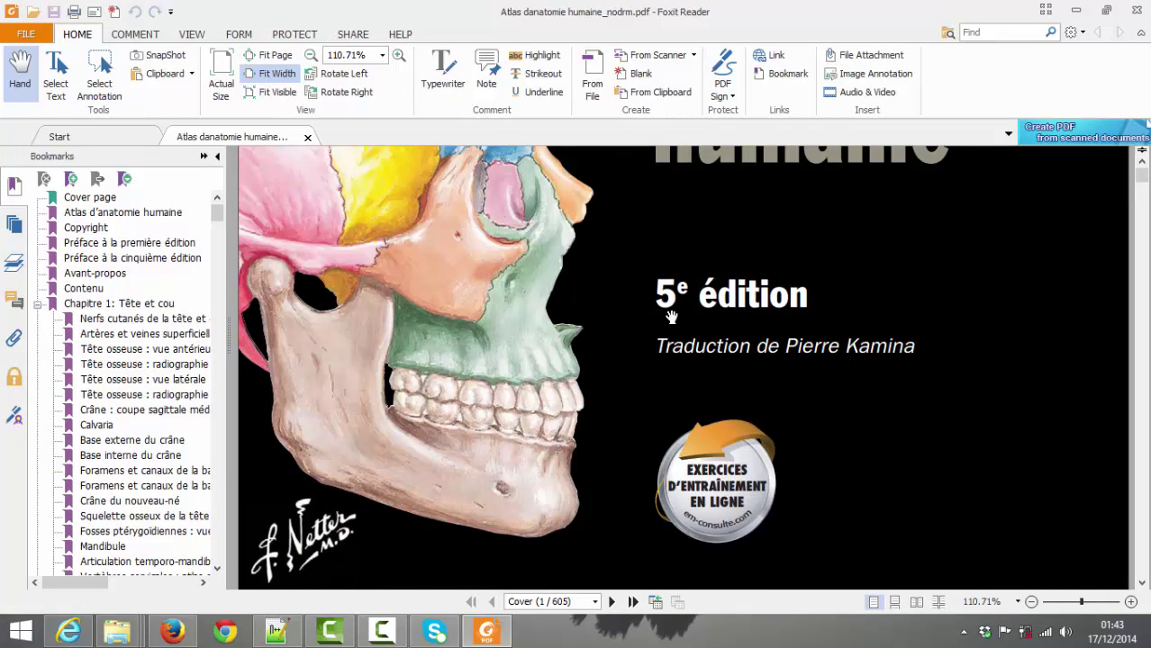
scroll(608, 306, down, 6)
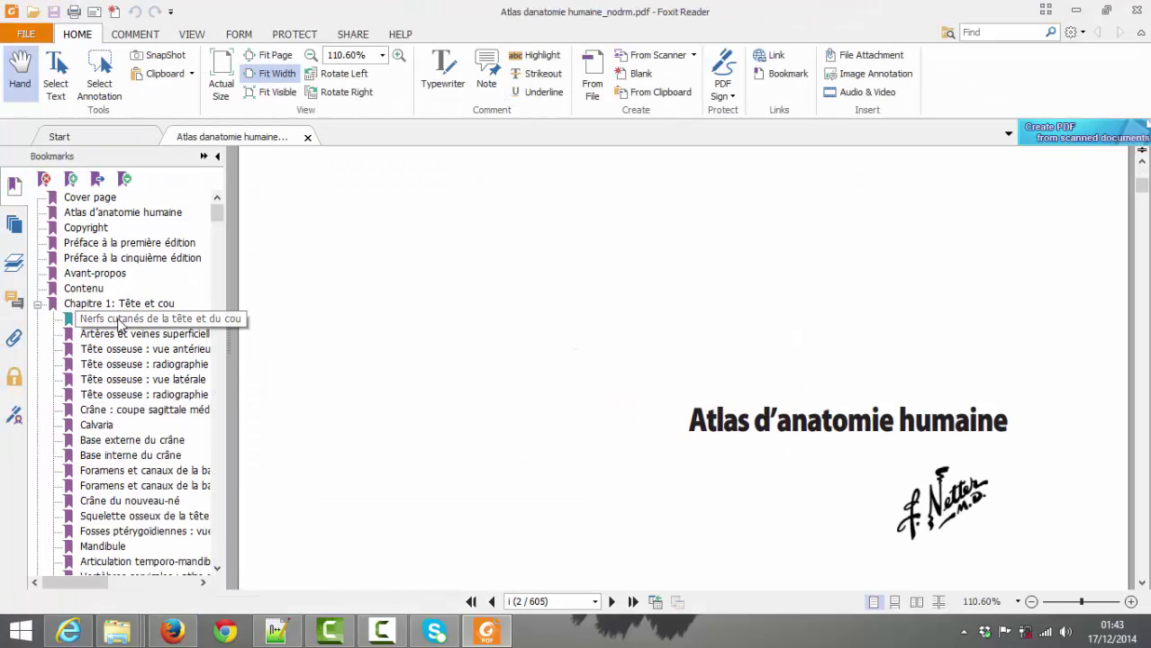
click(147, 317)
scroll(518, 381, down, 3)
scroll(518, 382, down, 10)
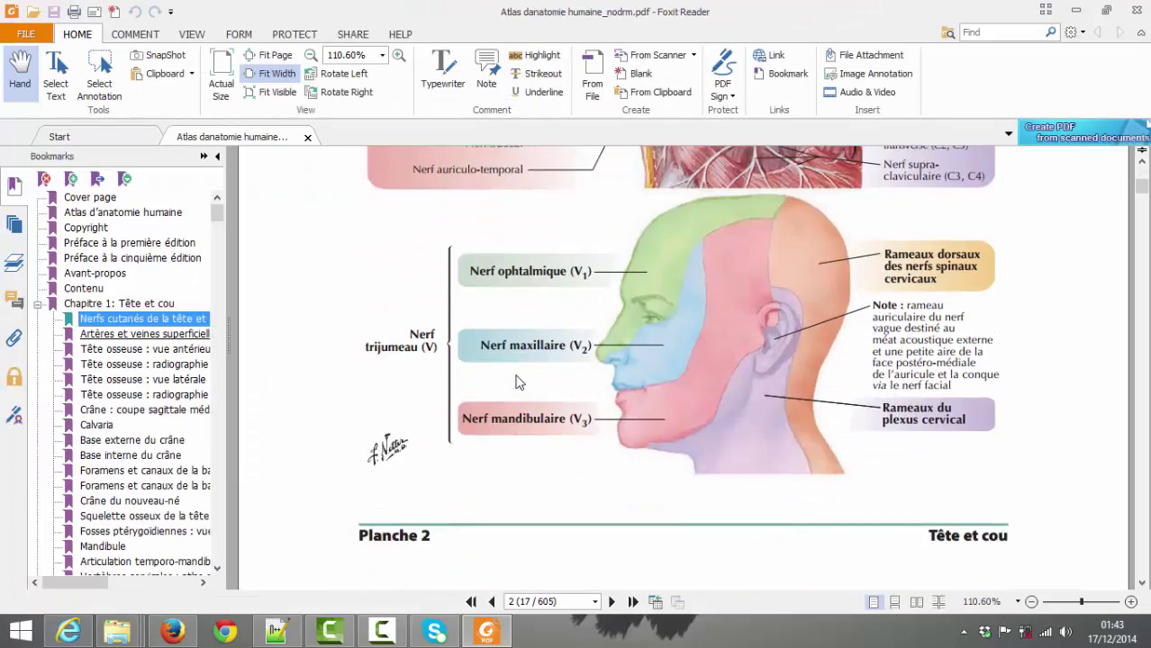
scroll(518, 382, up, 1)
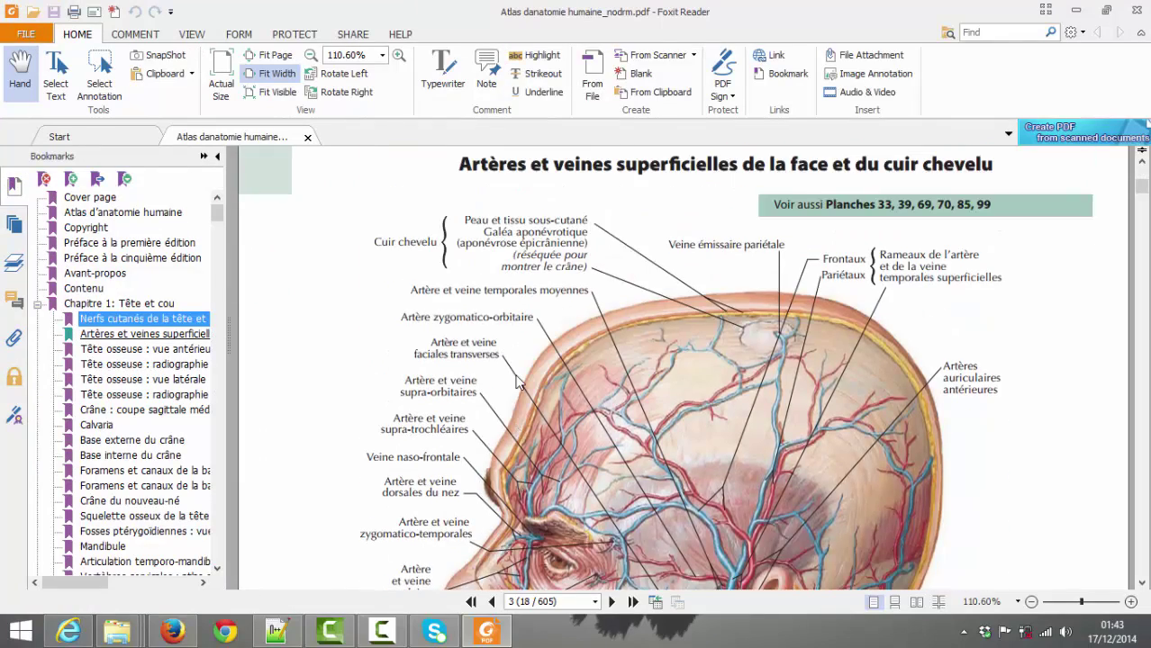
scroll(517, 382, down, 15)
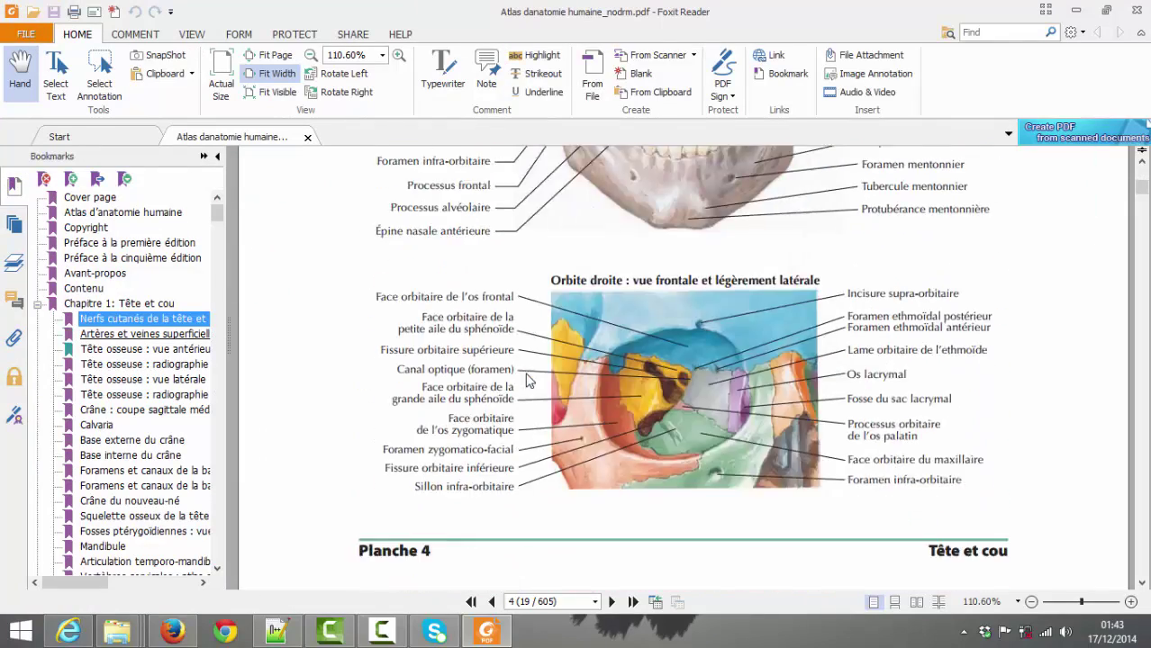
Jump to the bookmark "Muscles du pharynx : coupe" in chapter 1 and view its plate through to the following page.
scroll(177, 325, down, 20)
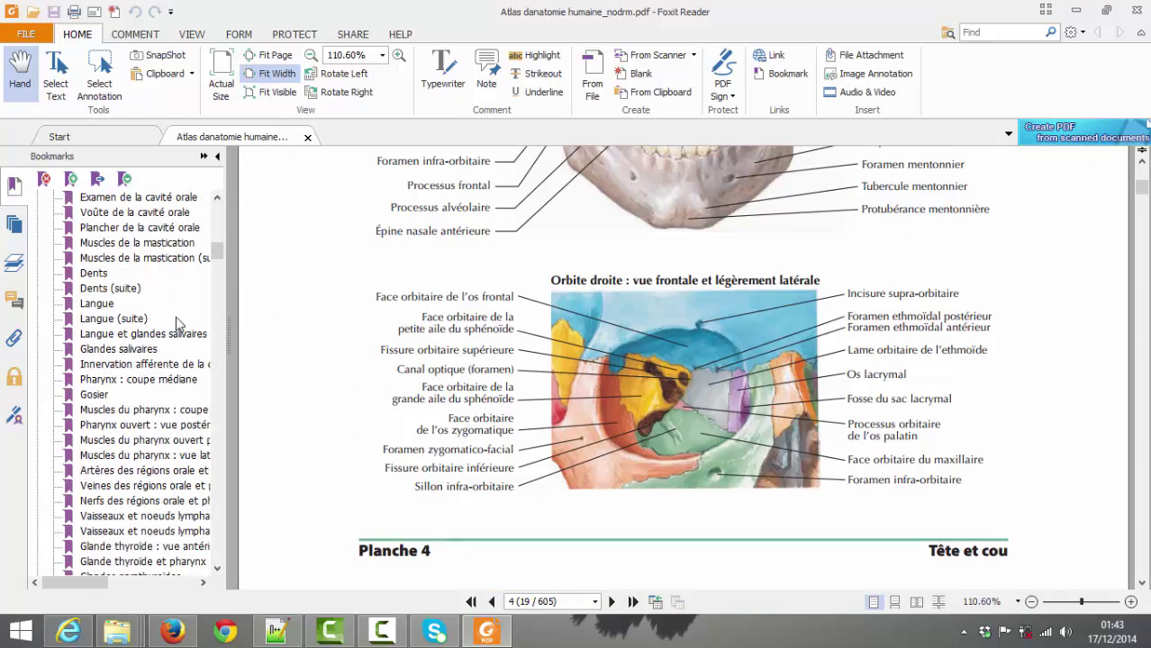
click(119, 410)
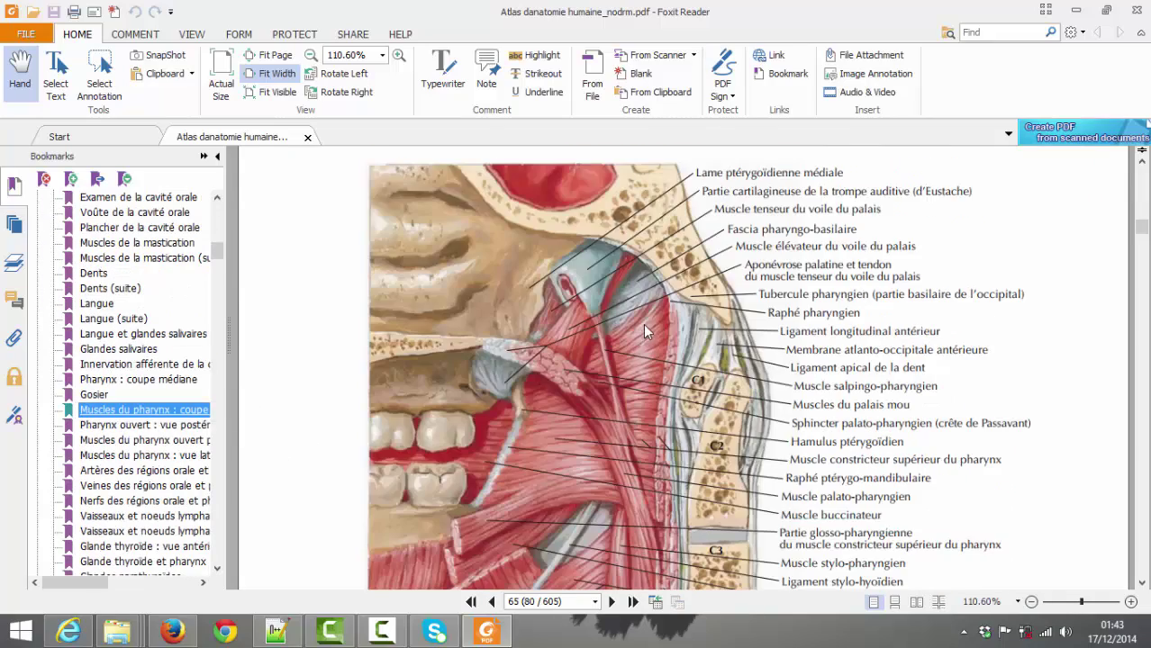
scroll(643, 325, down, 12)
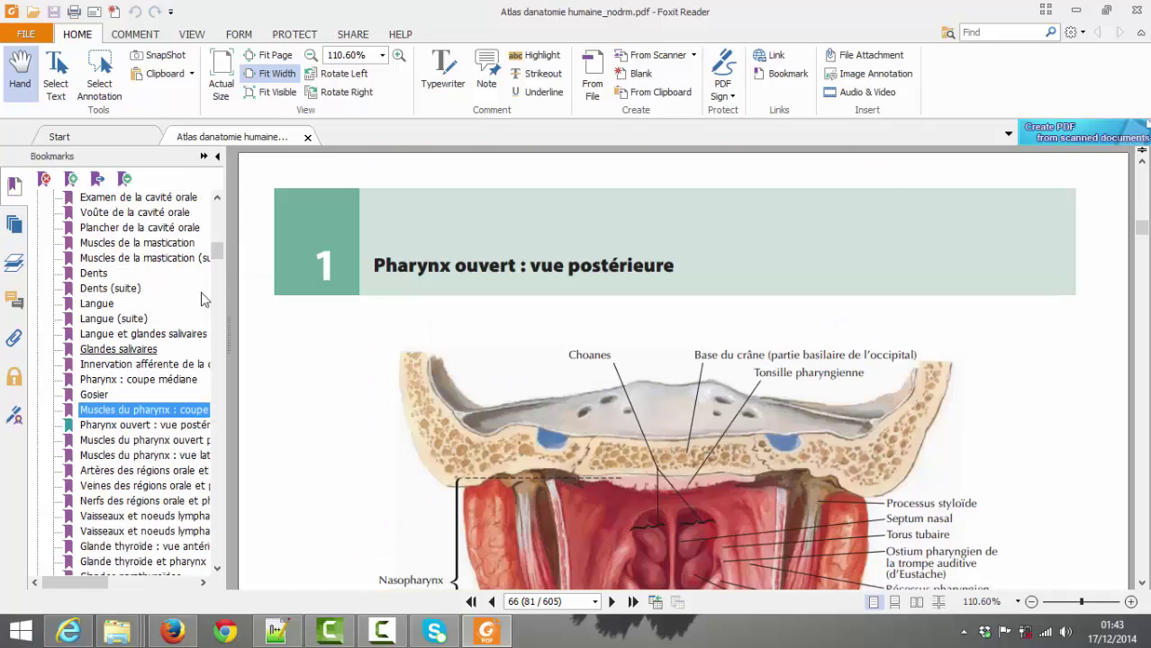
Go to the bookmark "Os du pied (suite)" and look through the foot and ankle plates that follow.
drag(225, 255, 200, 538)
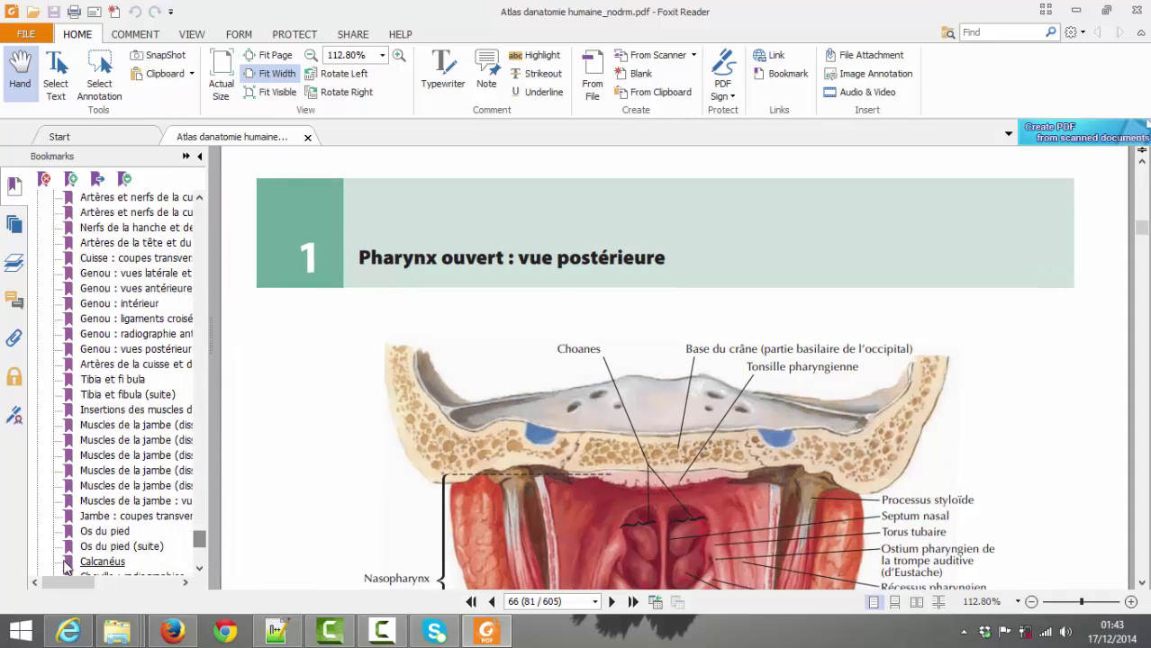
click(92, 547)
scroll(527, 407, down, 3)
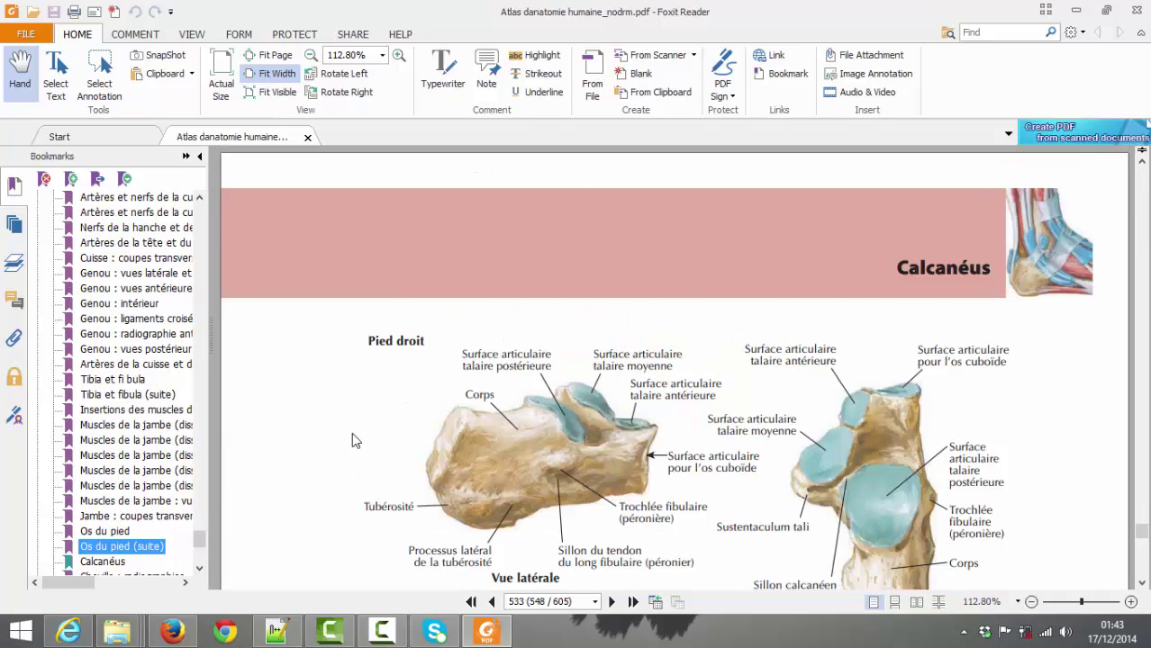
scroll(352, 441, down, 15)
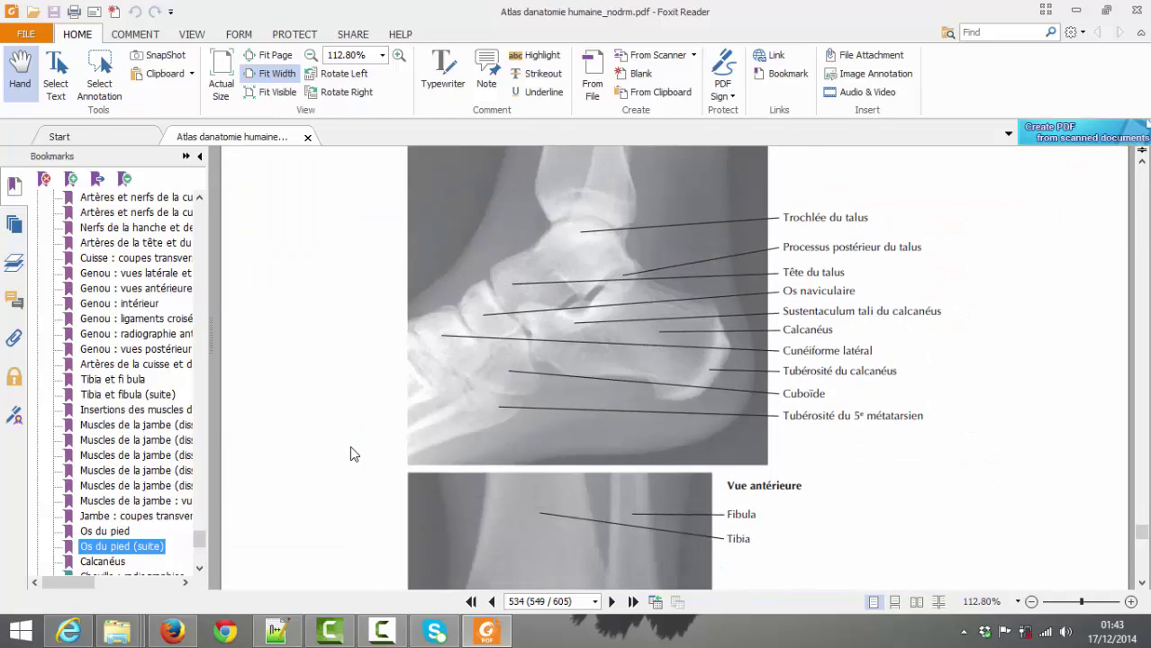
scroll(352, 455, down, 15)
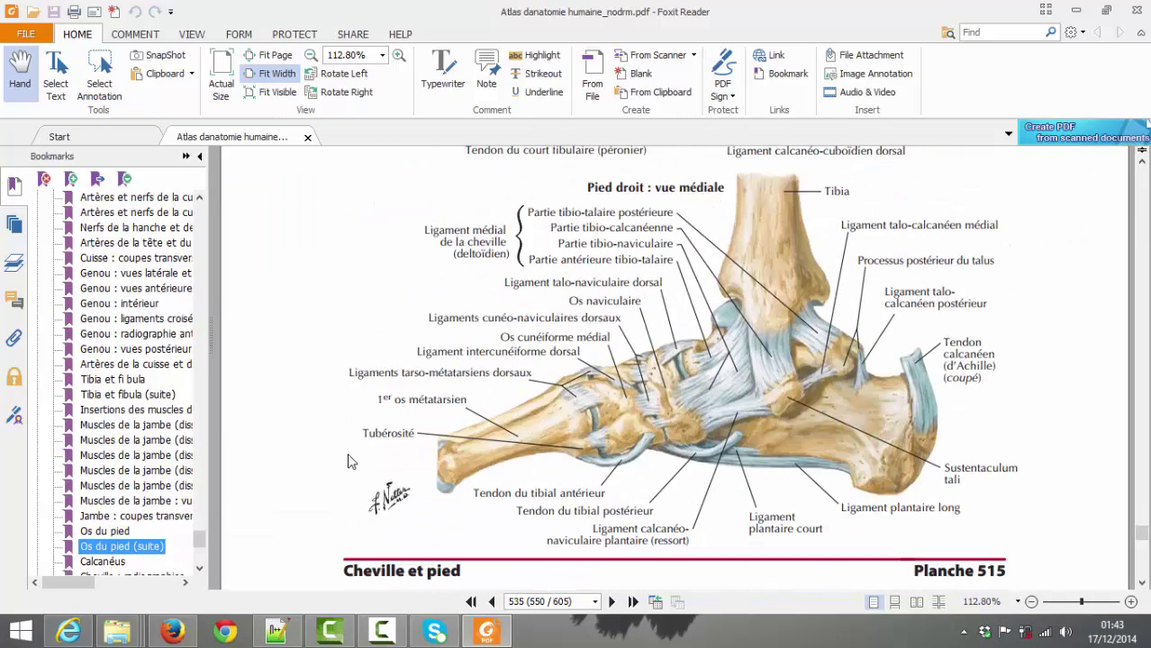
scroll(351, 461, down, 8)
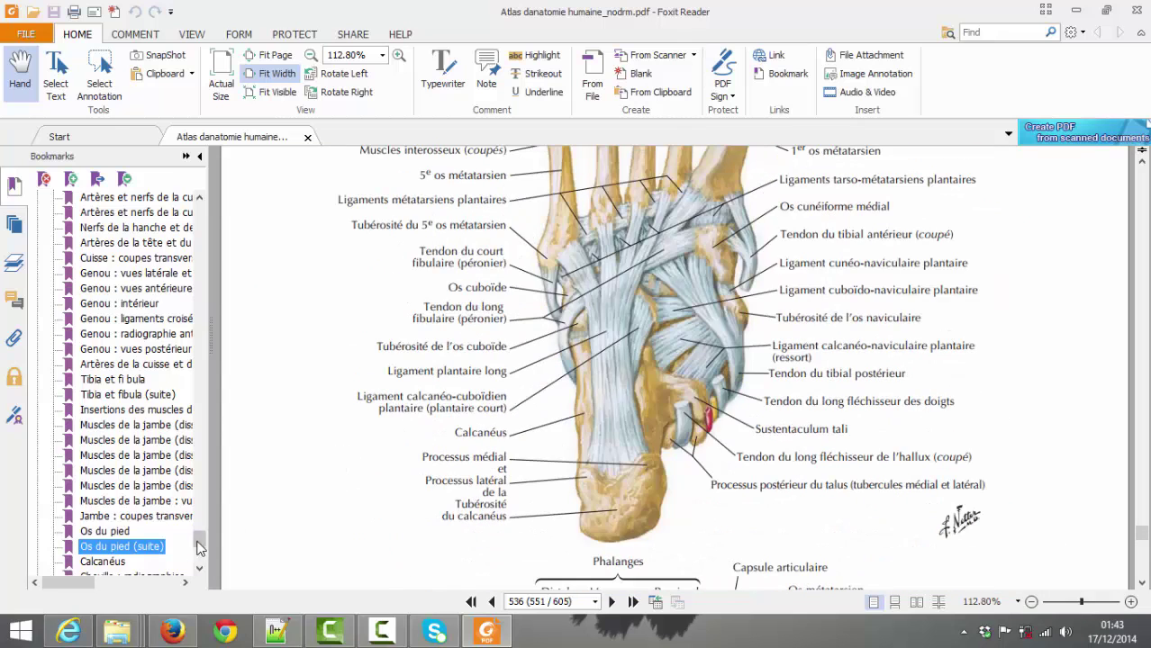
Jump to the bookmark "Chapitre 8: Figures-clés des coupes transversales" and browse its pages through to the index.
scroll(200, 548, down, 7)
click(125, 549)
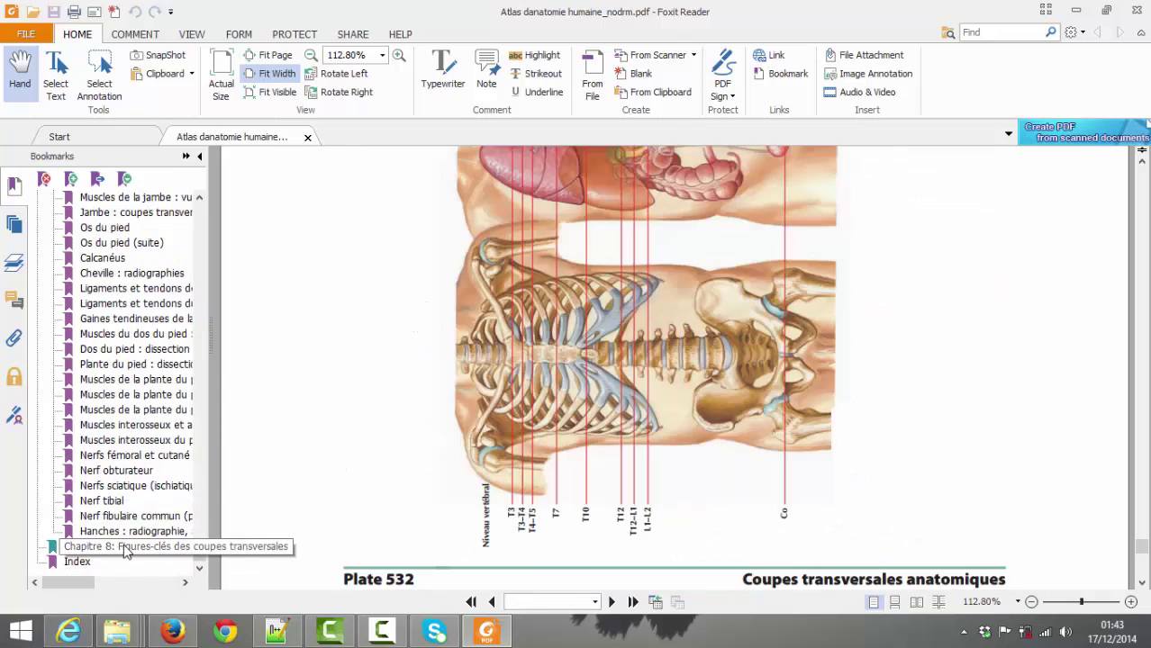
scroll(633, 312, down, 5)
scroll(482, 308, down, 10)
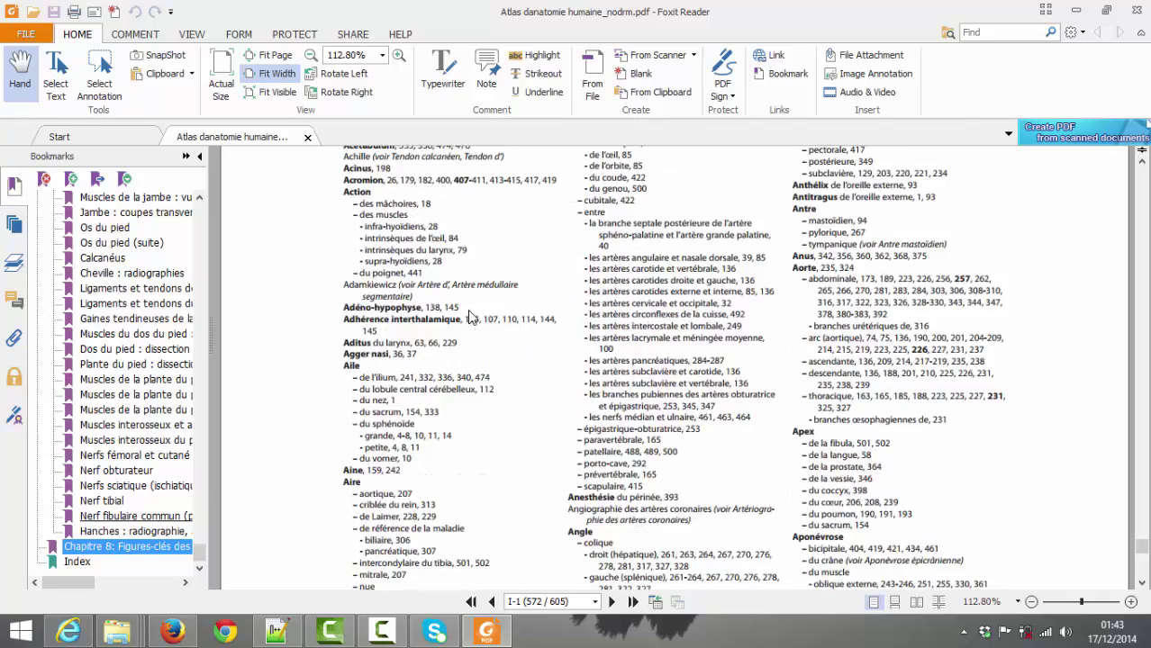
Go to the Index bookmark, browse back through the preceding pages, and return to the beginning of the bookmark list.
click(78, 562)
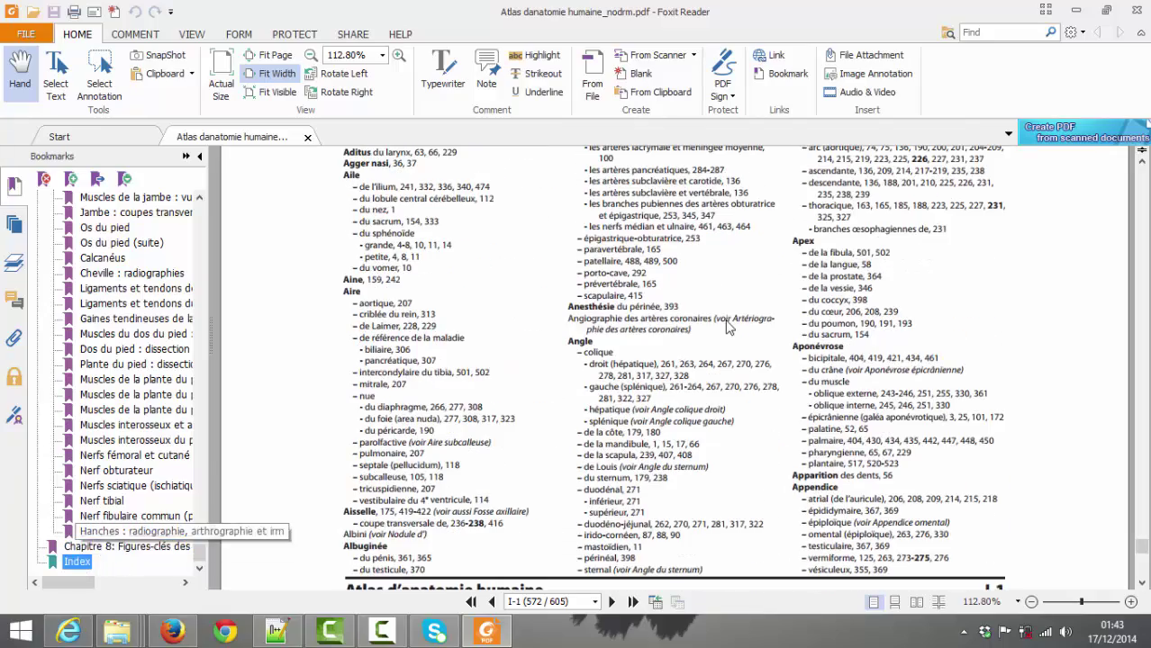
scroll(126, 450, up, 6)
scroll(244, 404, up, 15)
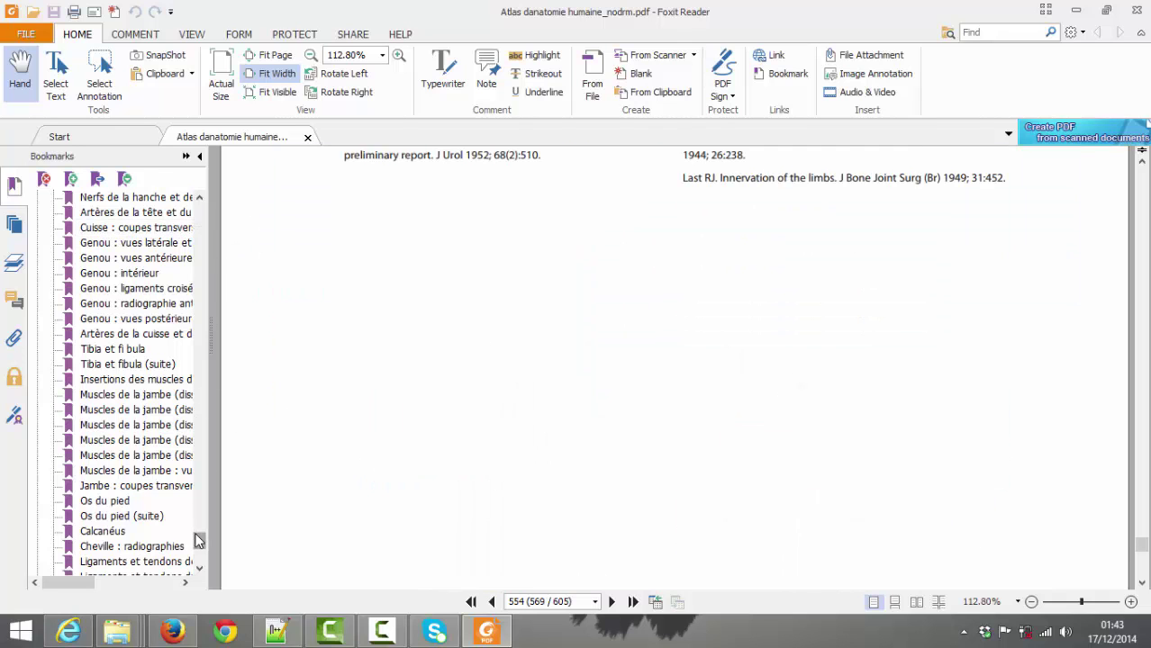
drag(196, 543, 199, 202)
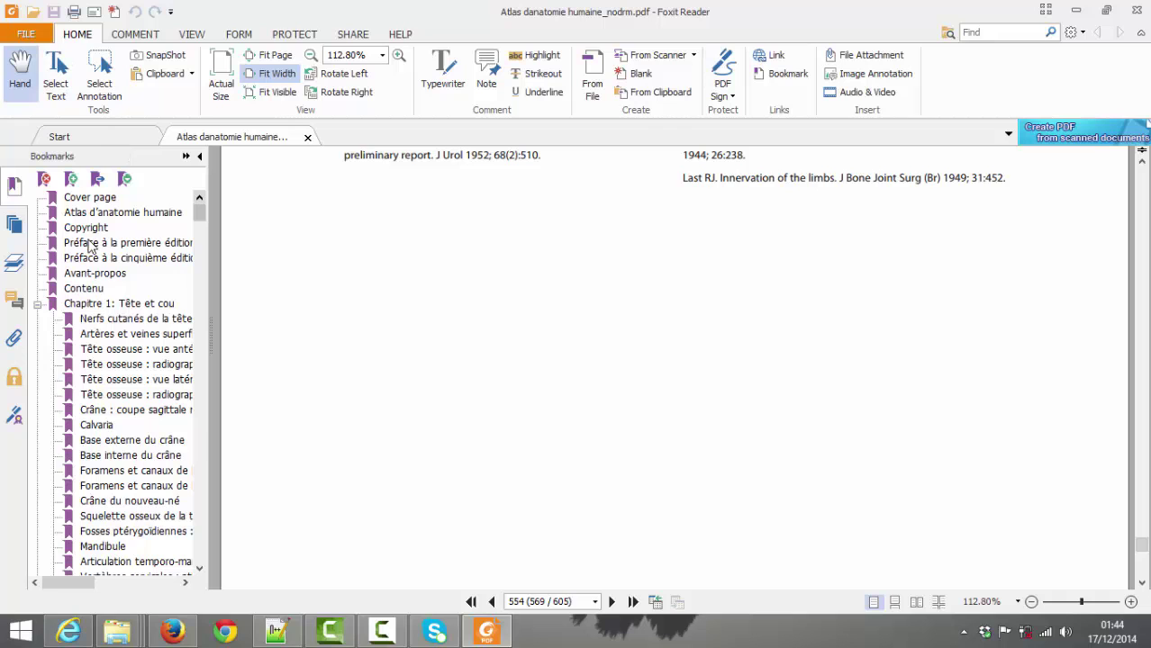
Switch to the YNS_DOC folder, try to open Atlas danatomie humaine_nodrm-fixed.nva, and look through the applications offered for it.
click(1076, 10)
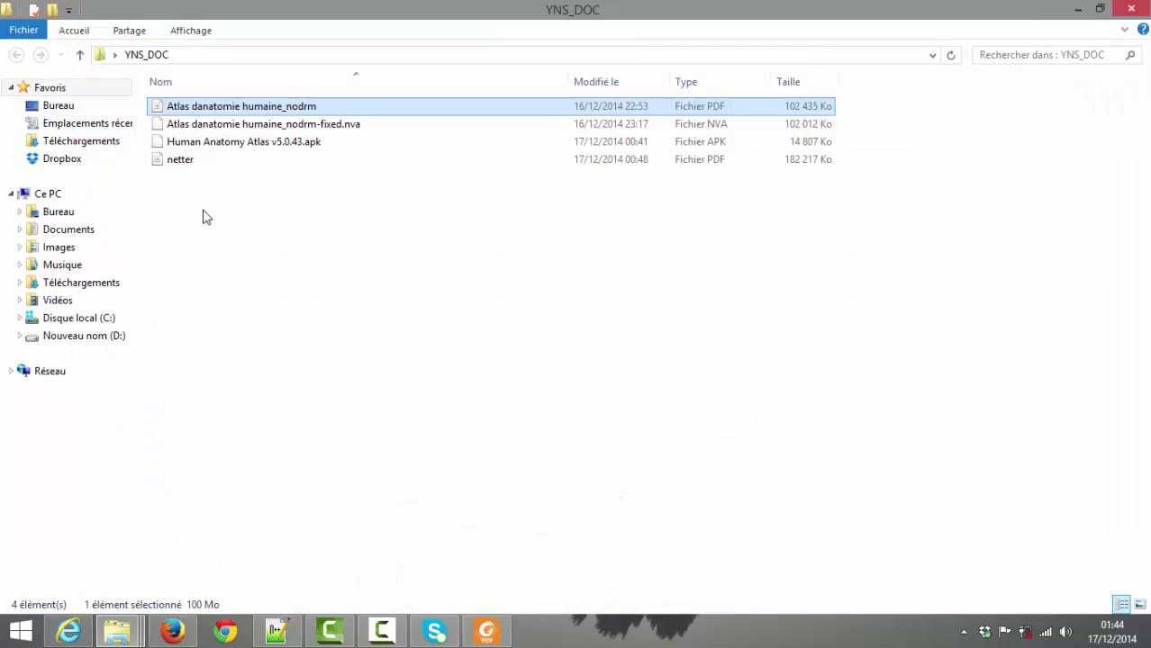
click(352, 127)
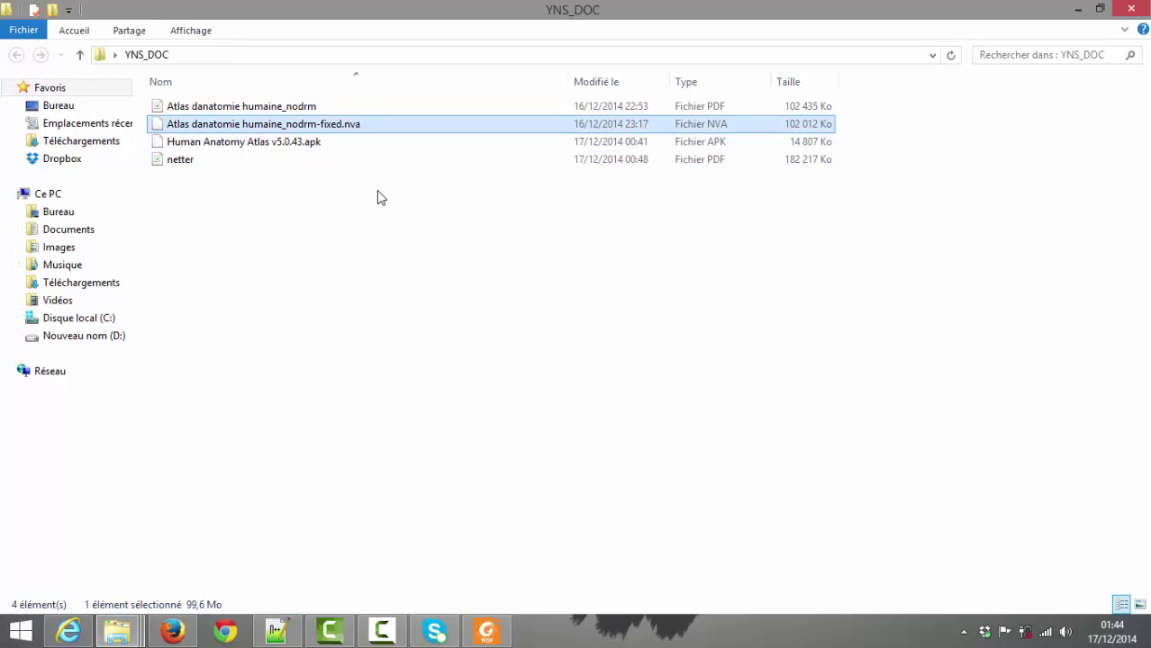
key(Return)
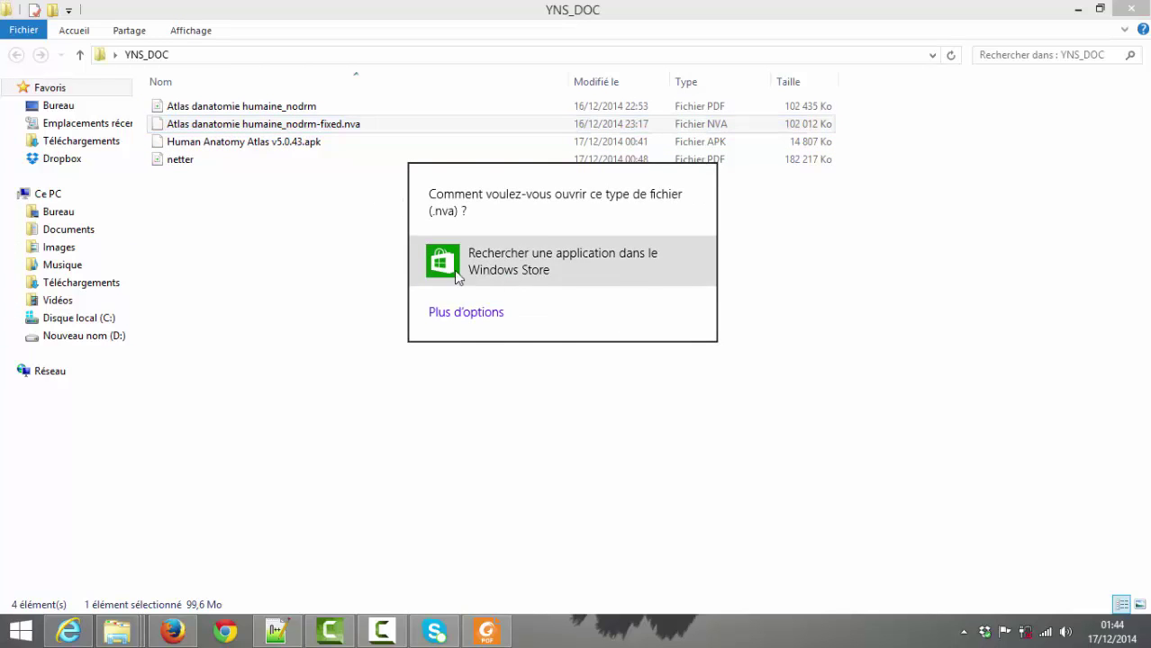
click(455, 311)
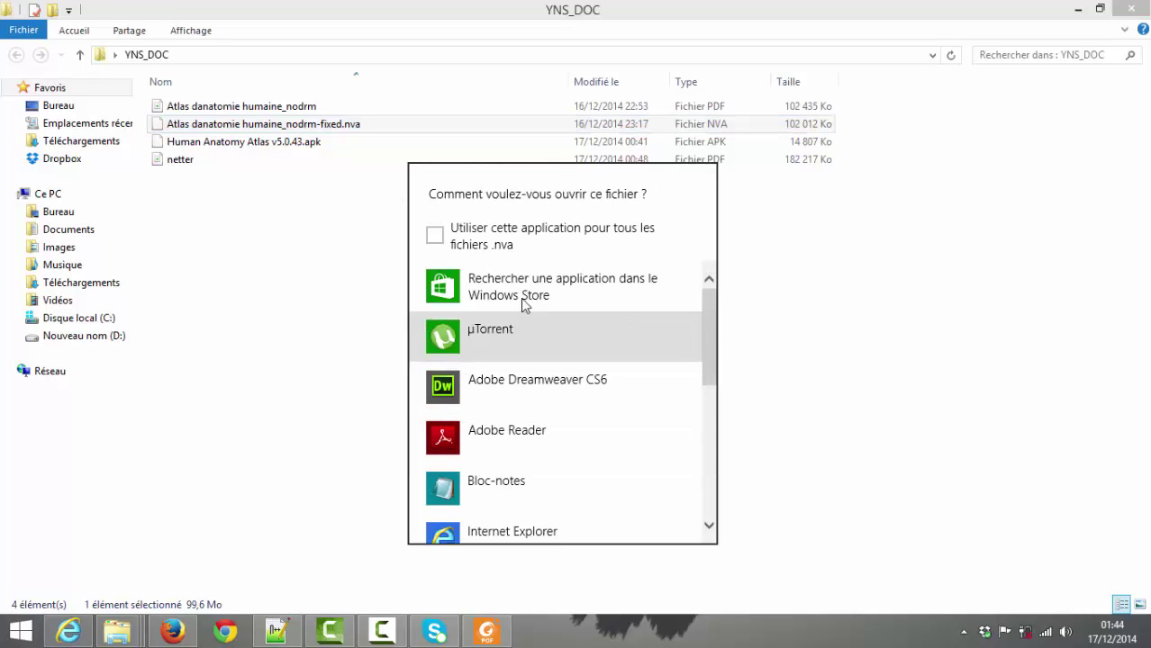
scroll(524, 297, down, 5)
scroll(553, 333, up, 5)
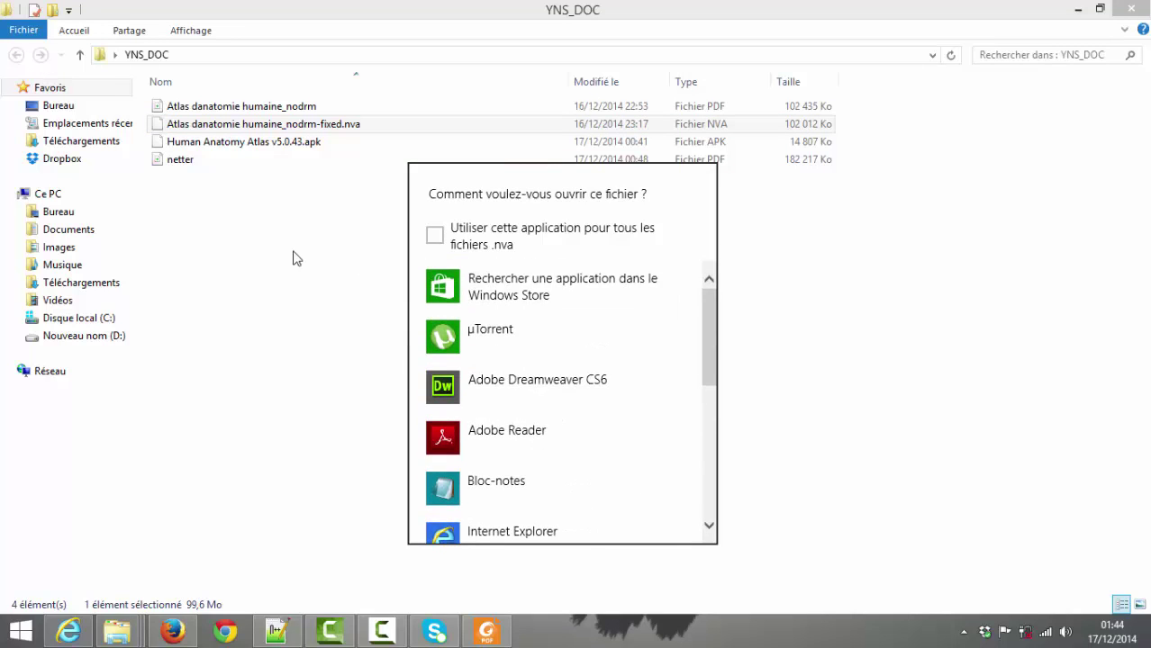
click(281, 129)
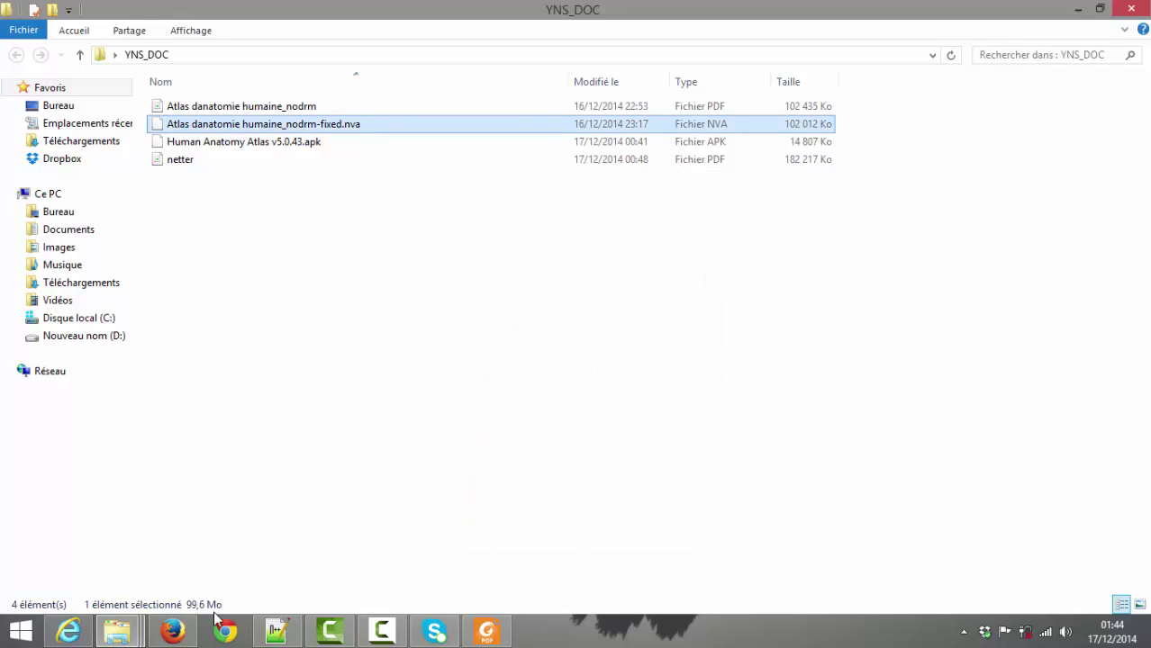
click(276, 631)
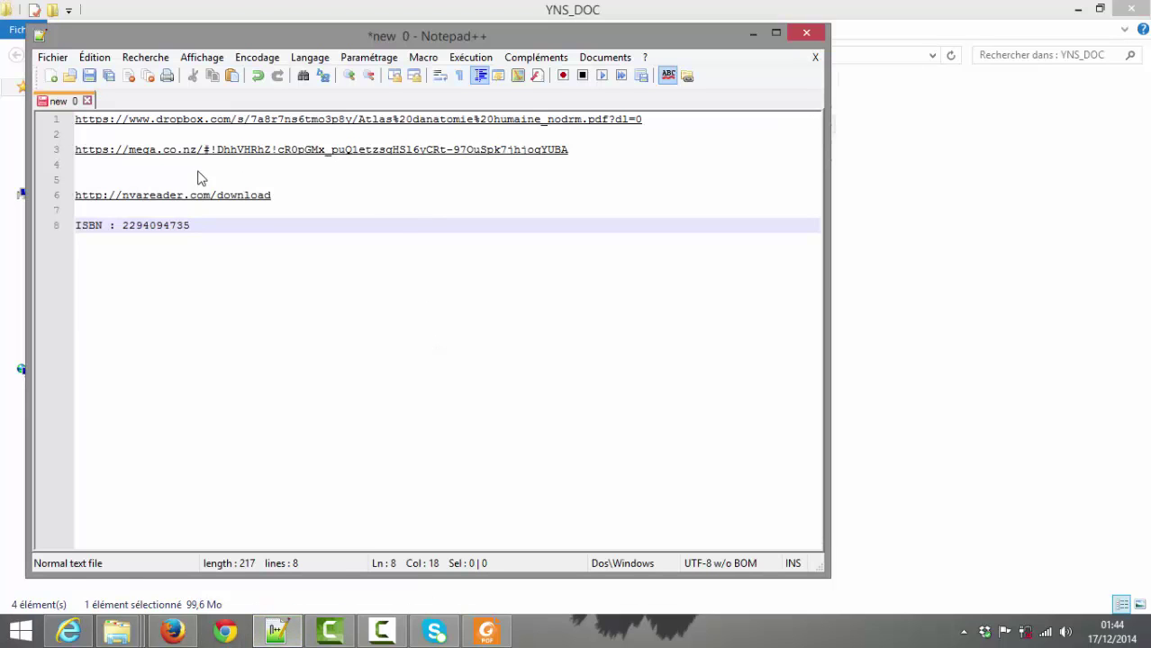
drag(293, 199, 74, 195)
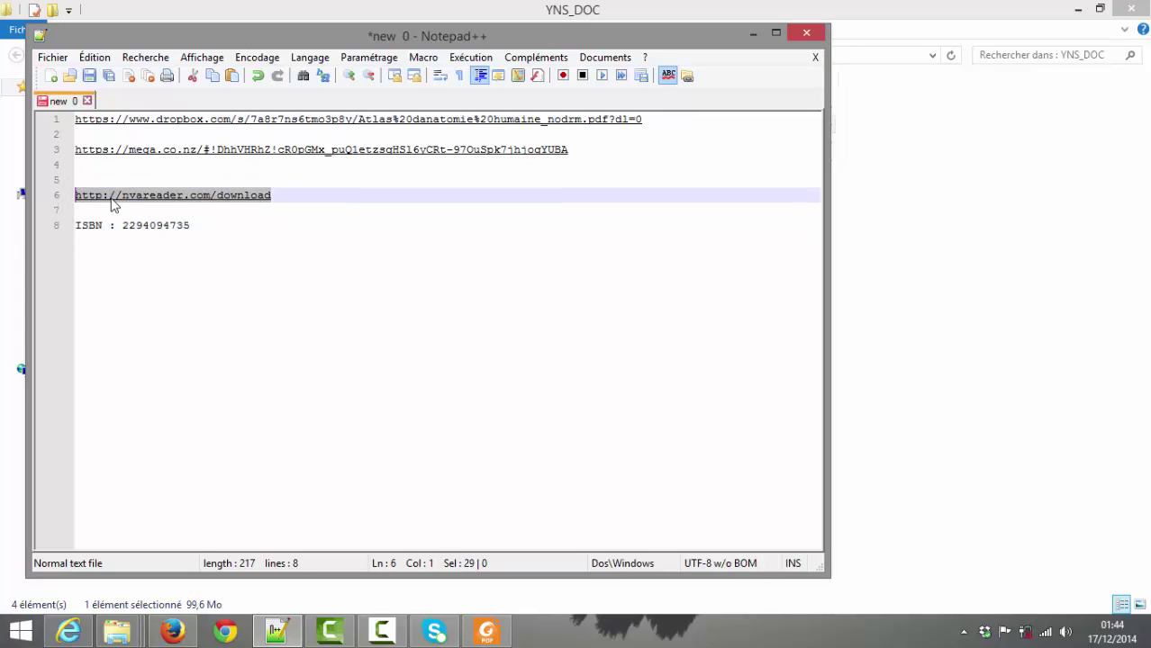
right_click(153, 204)
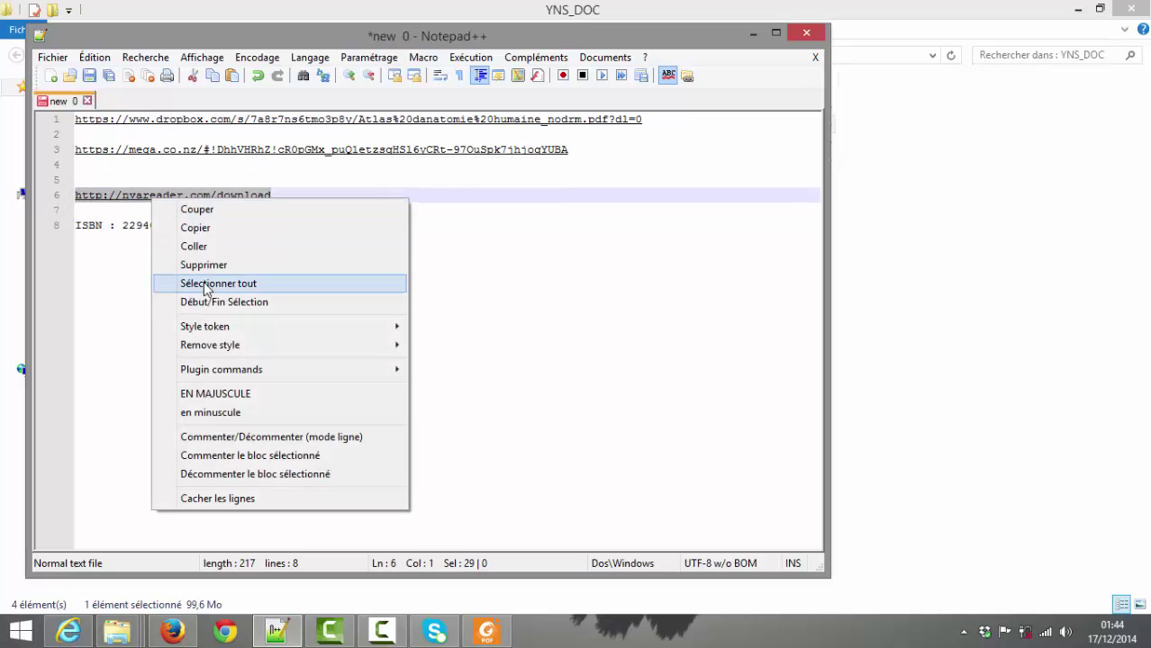
click(206, 231)
click(172, 632)
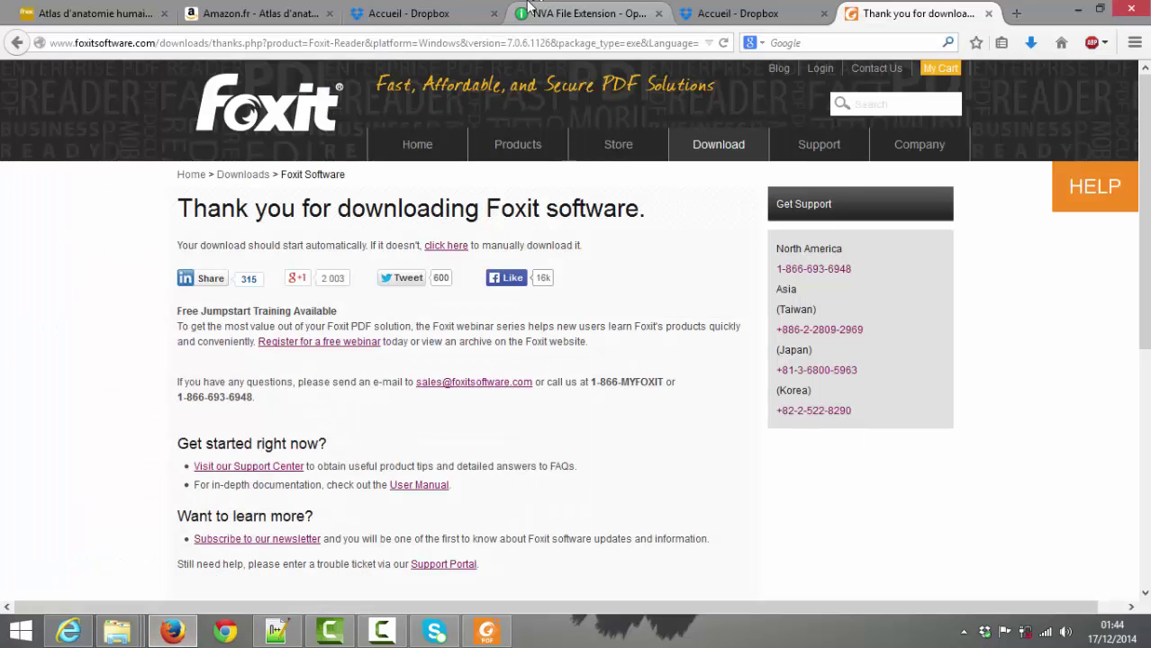
click(560, 45)
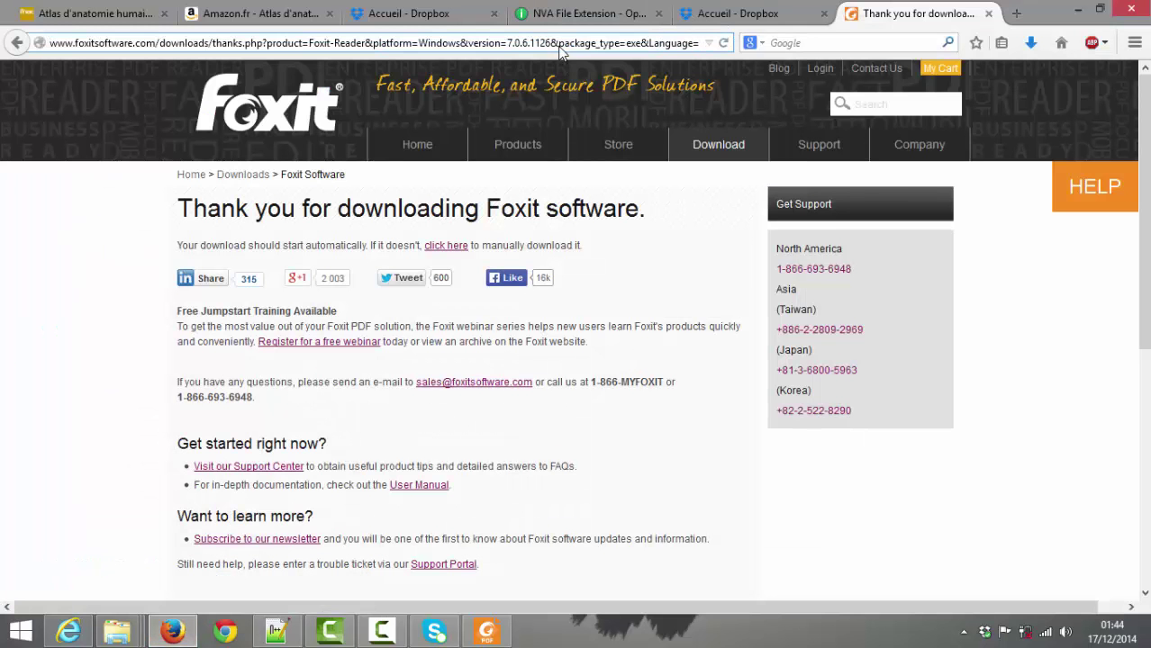
key(ctrl+a)
key(ctrl+v)
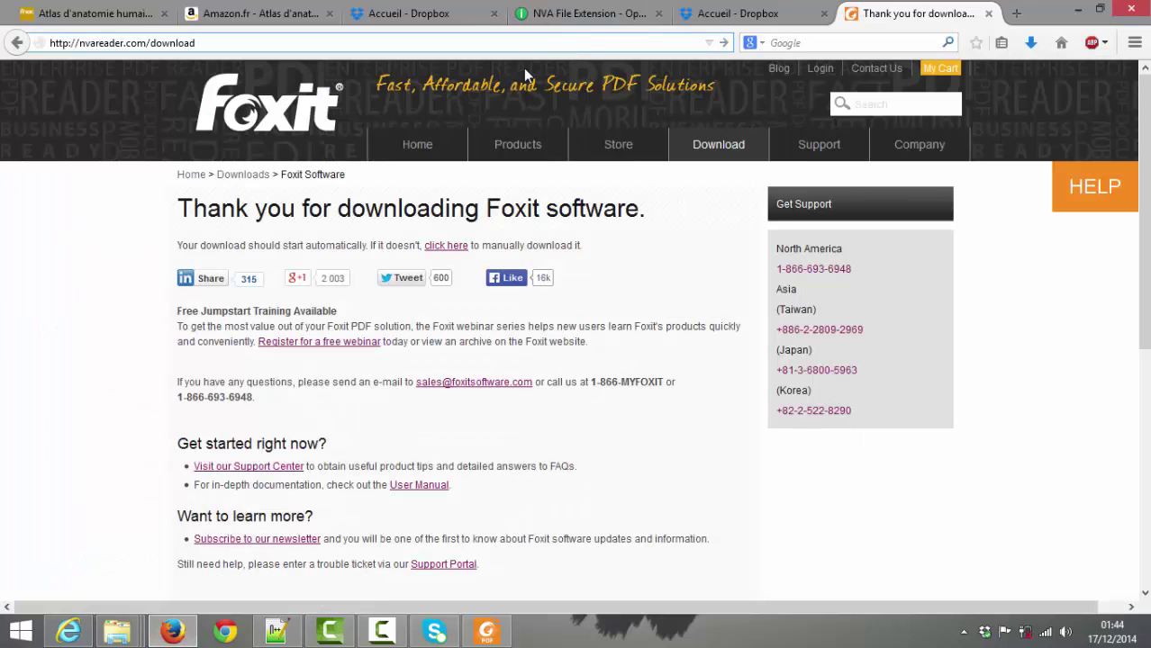
key(Return)
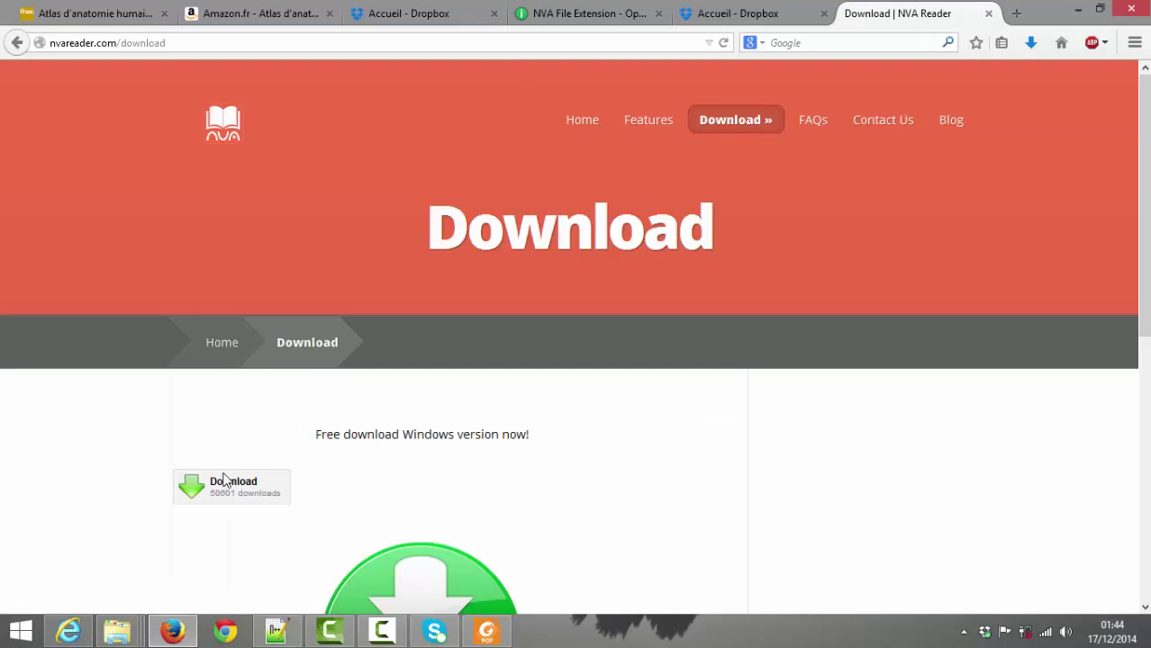
click(236, 492)
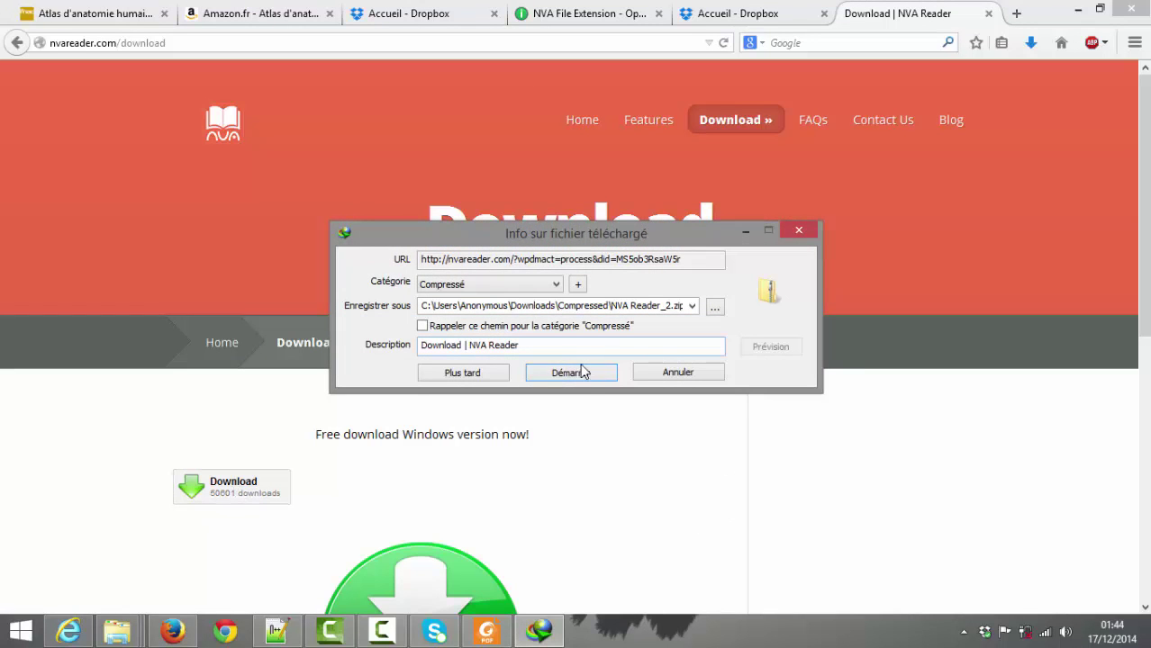
click(571, 373)
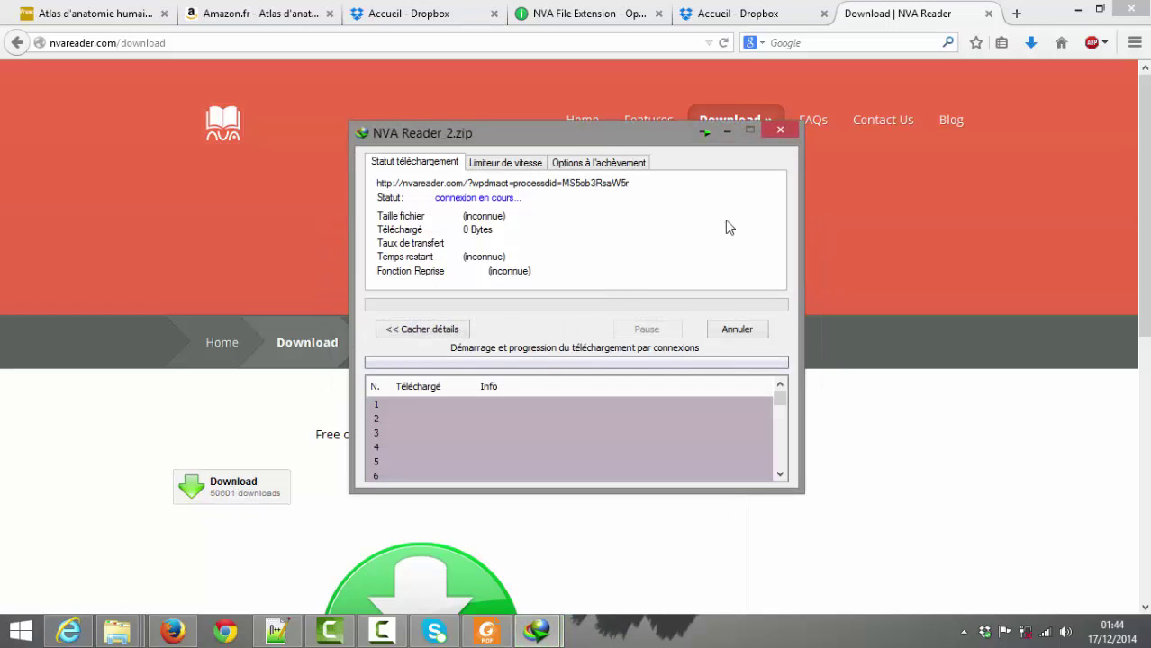
In the Compressed folder of Téléchargements, extract the NVA Reader archive with 7-Zip into its own "NVA Reader" folder.
mouse_move(117, 631)
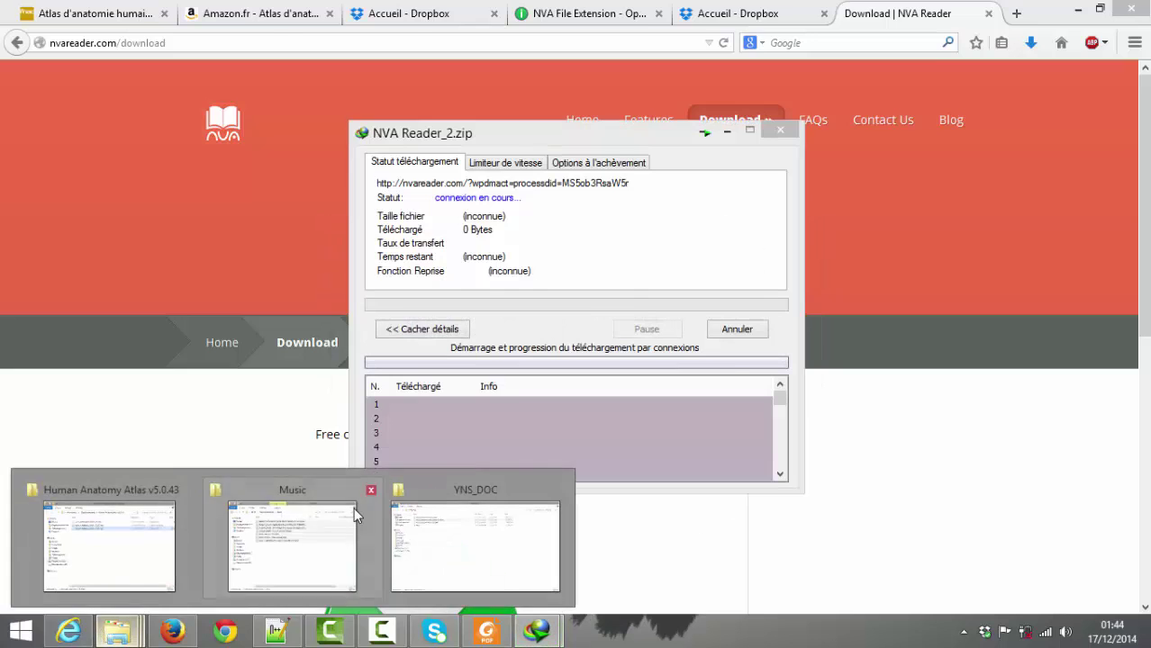
mouse_move(353, 507)
click(131, 529)
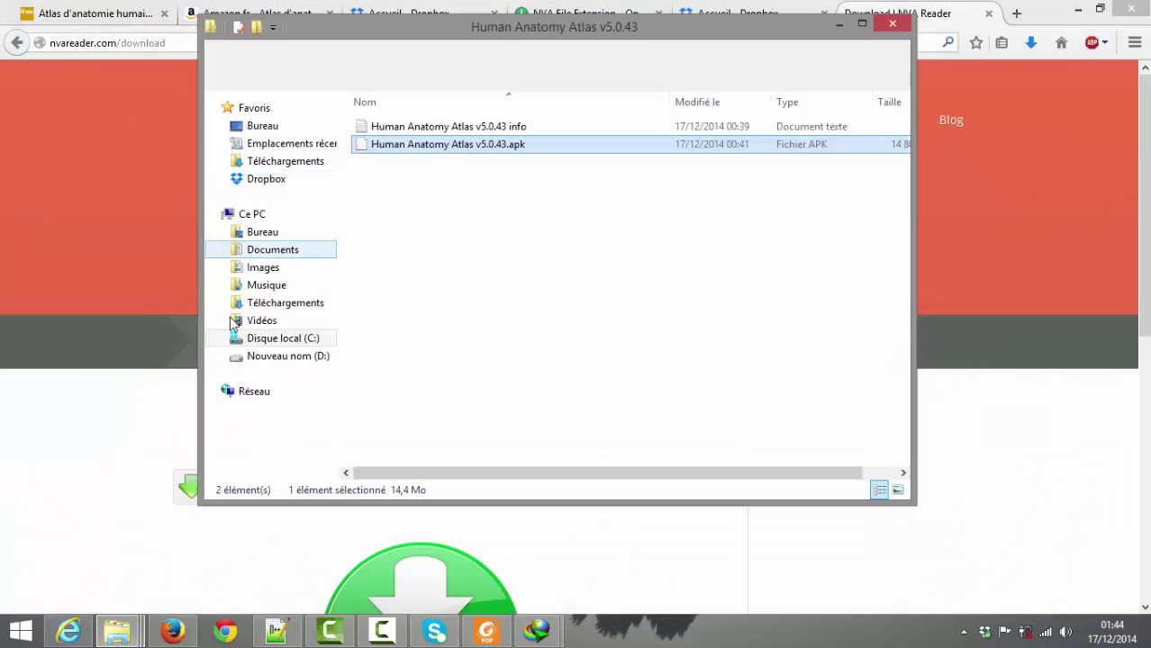
click(314, 168)
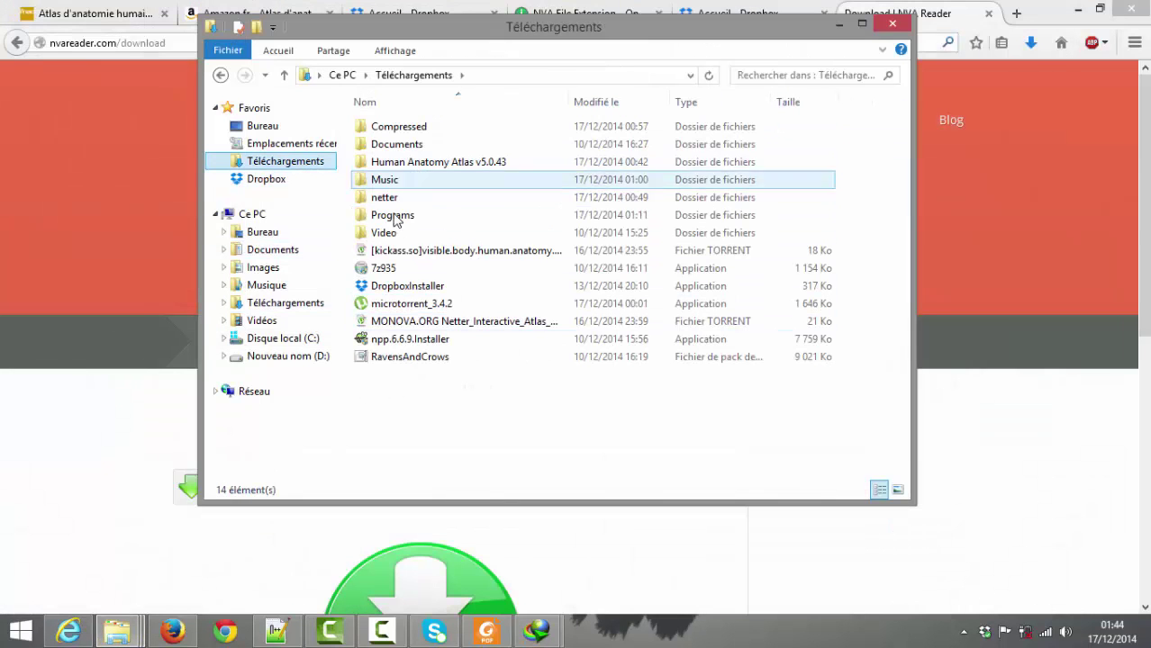
double_click(407, 129)
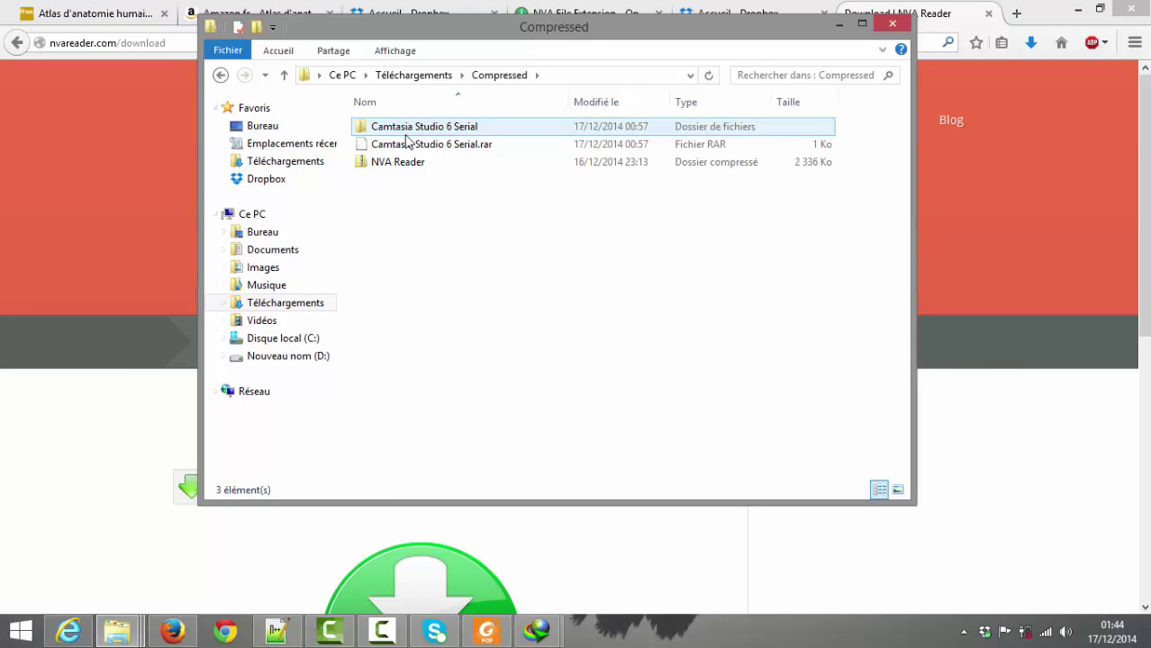
click(395, 165)
right_click(394, 167)
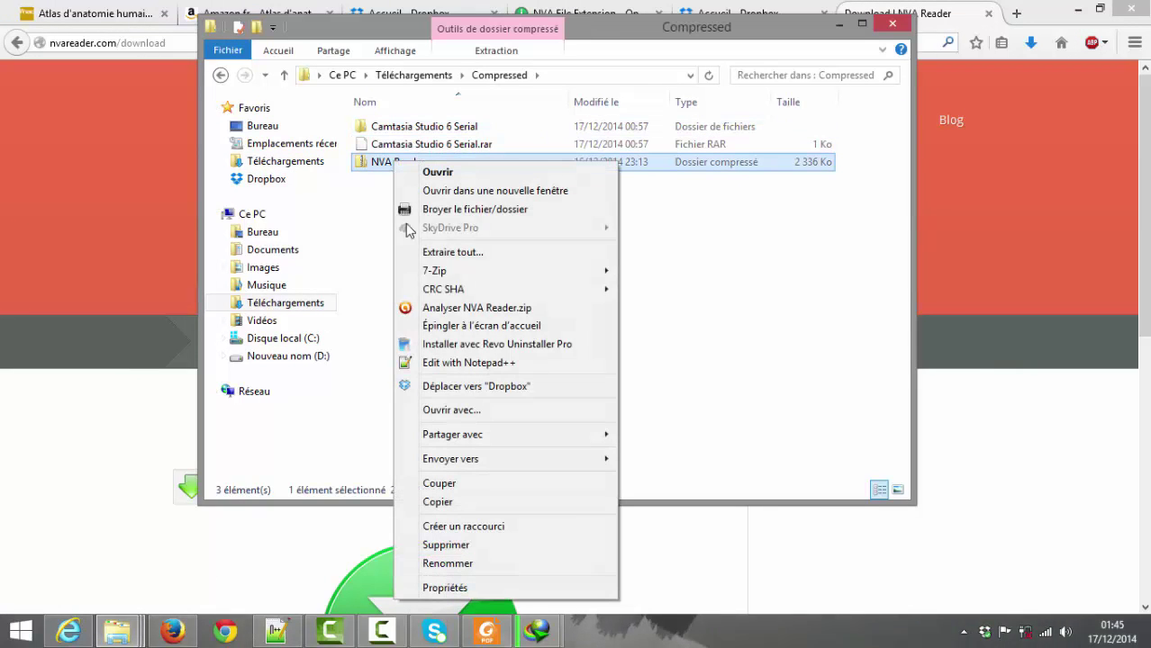
mouse_move(481, 270)
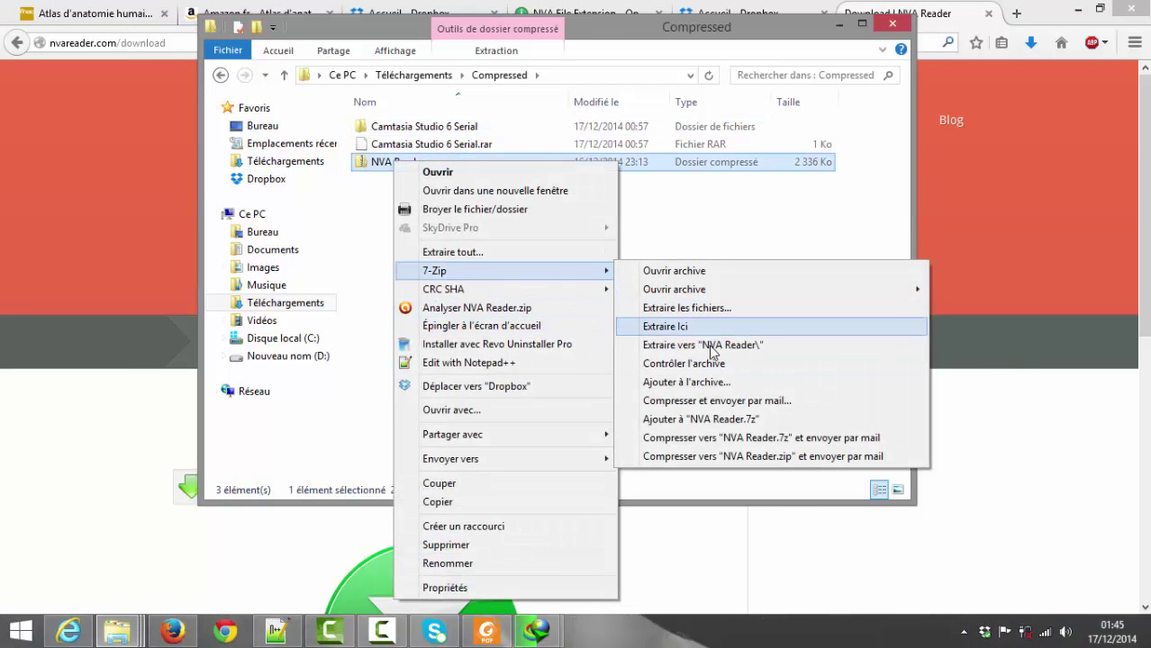
click(711, 346)
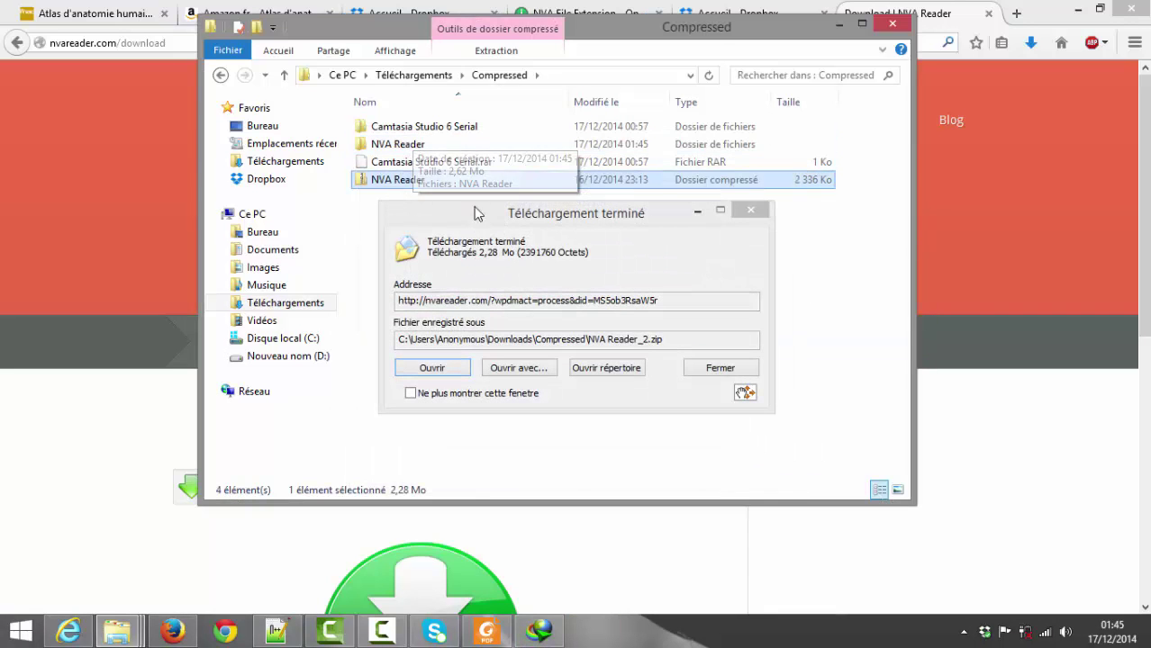
Run the extracted NVA Reader setup, install it in C:\Program Files\NVA Reader with a desktop icon, and launch it on finishing.
double_click(405, 149)
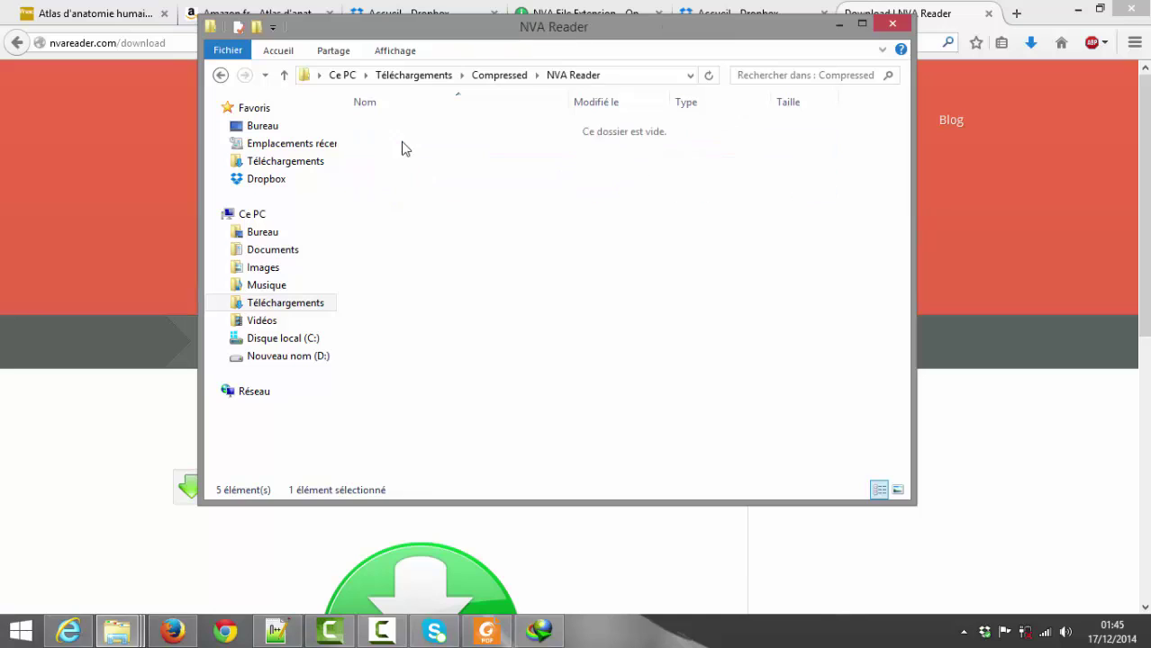
click(414, 132)
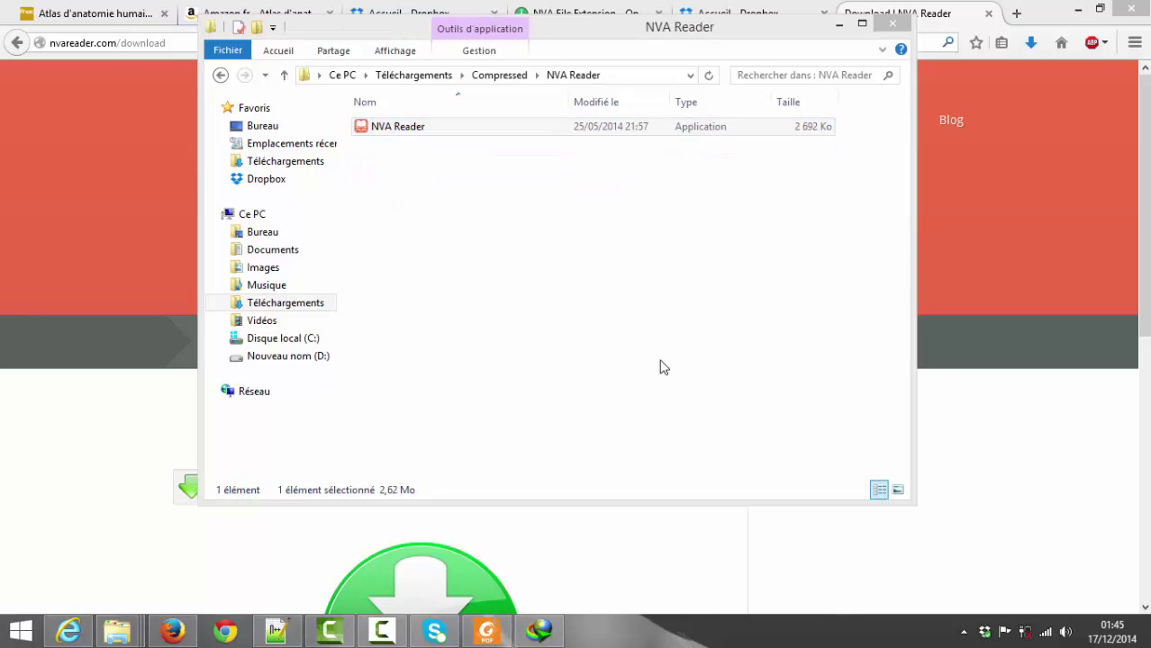
click(690, 453)
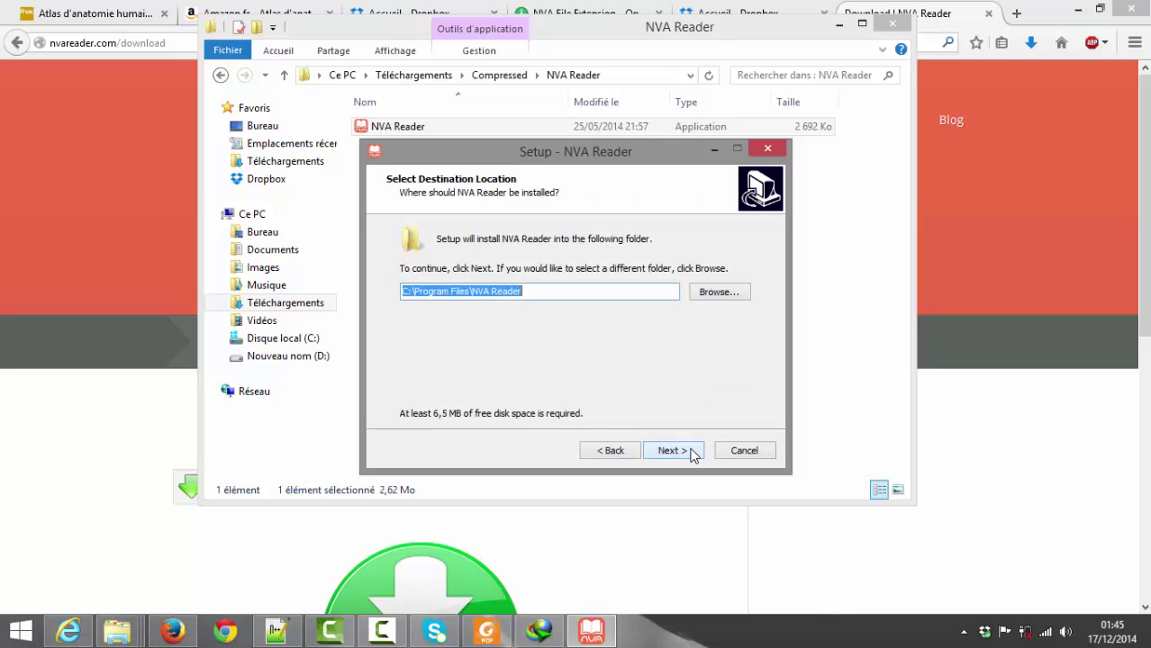
click(691, 454)
click(691, 453)
click(500, 287)
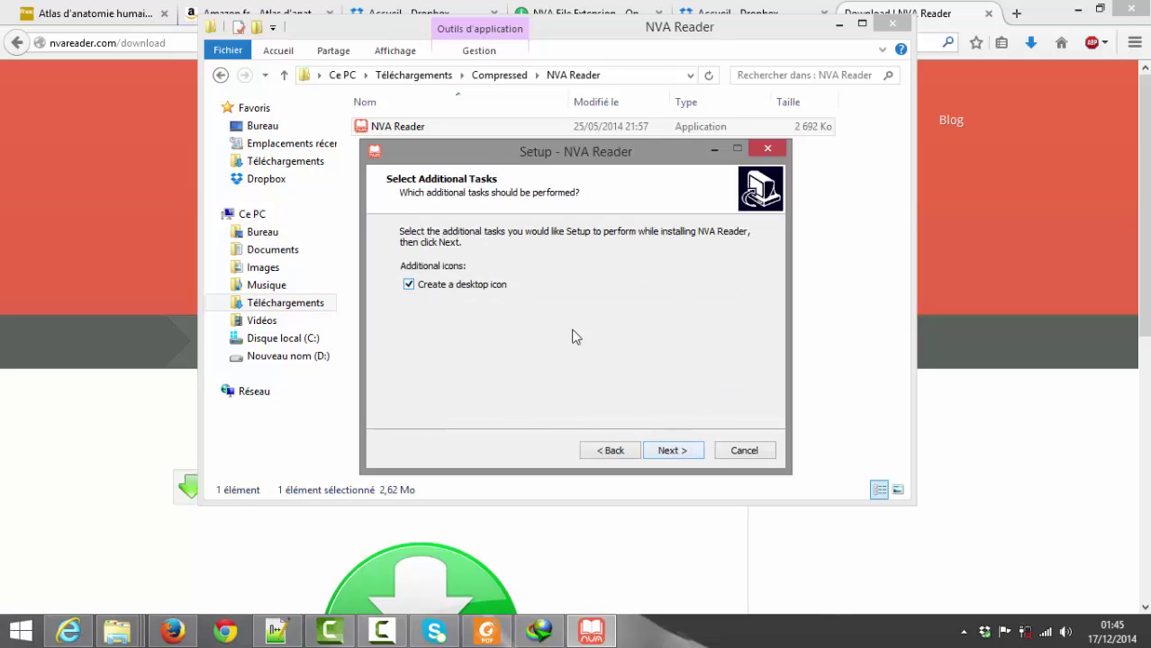
click(675, 450)
click(674, 450)
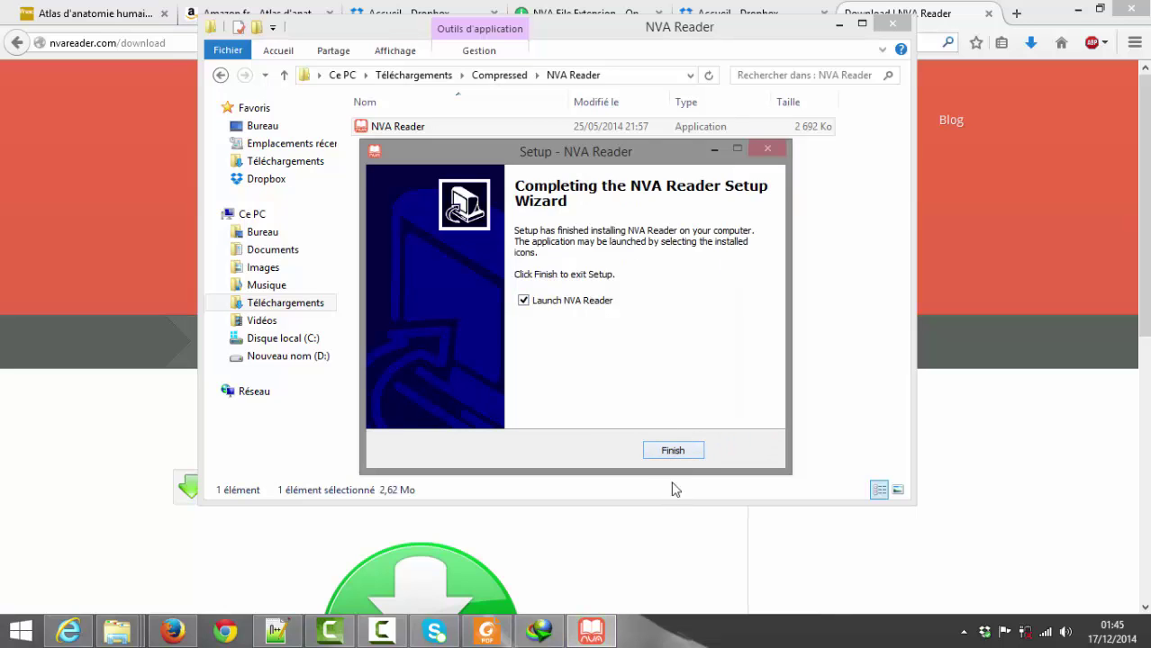
click(674, 451)
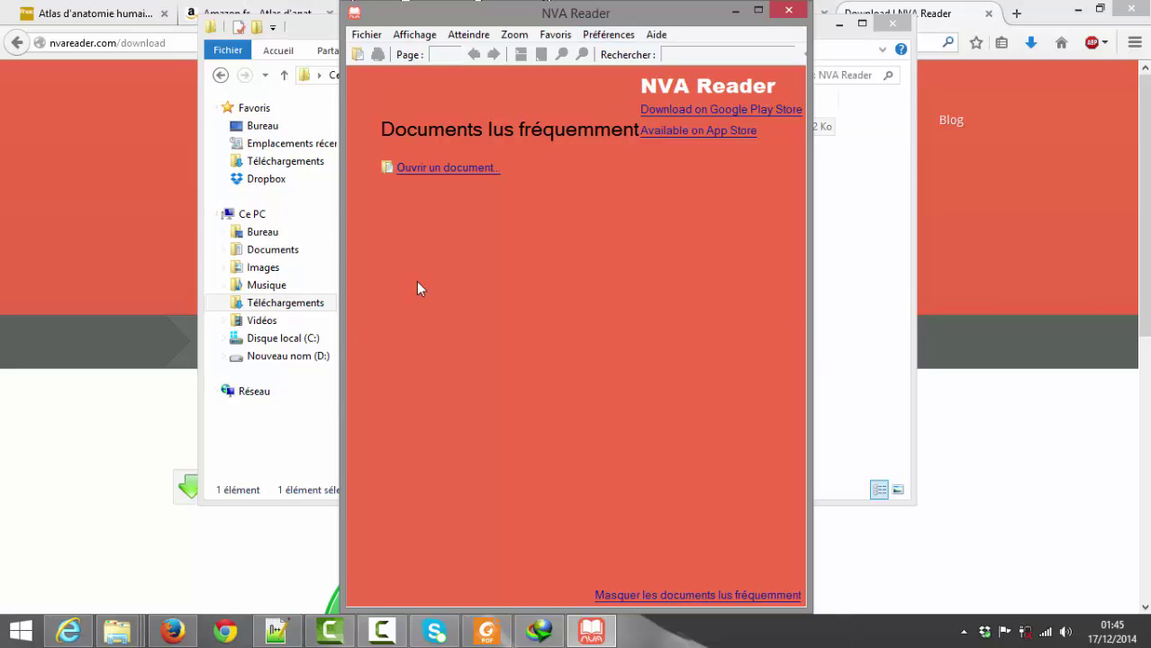
Close NVA Reader and its setup folder, decline the Internet Download Manager prompt, and return to the YNS_DOC folder.
click(786, 12)
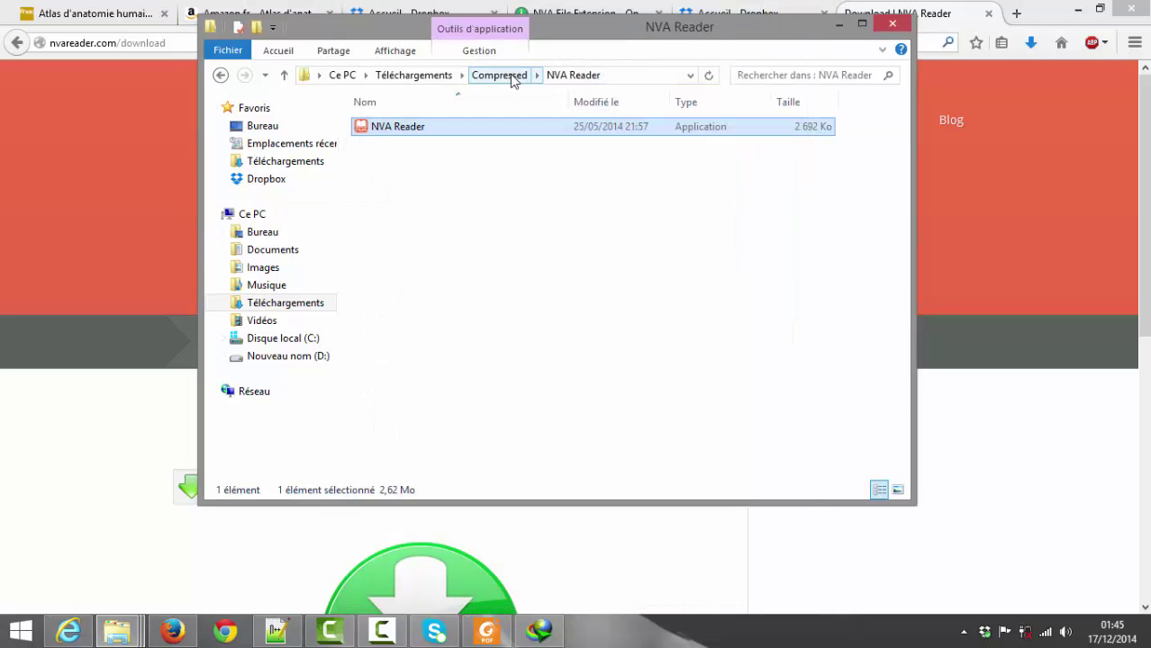
click(532, 218)
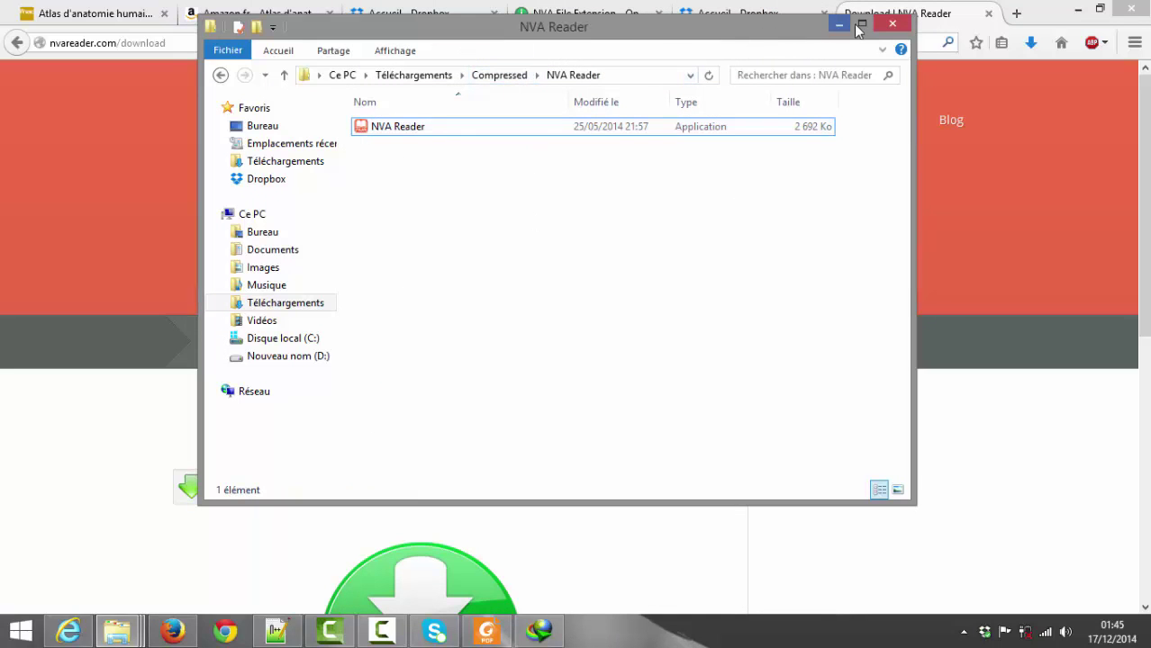
click(891, 23)
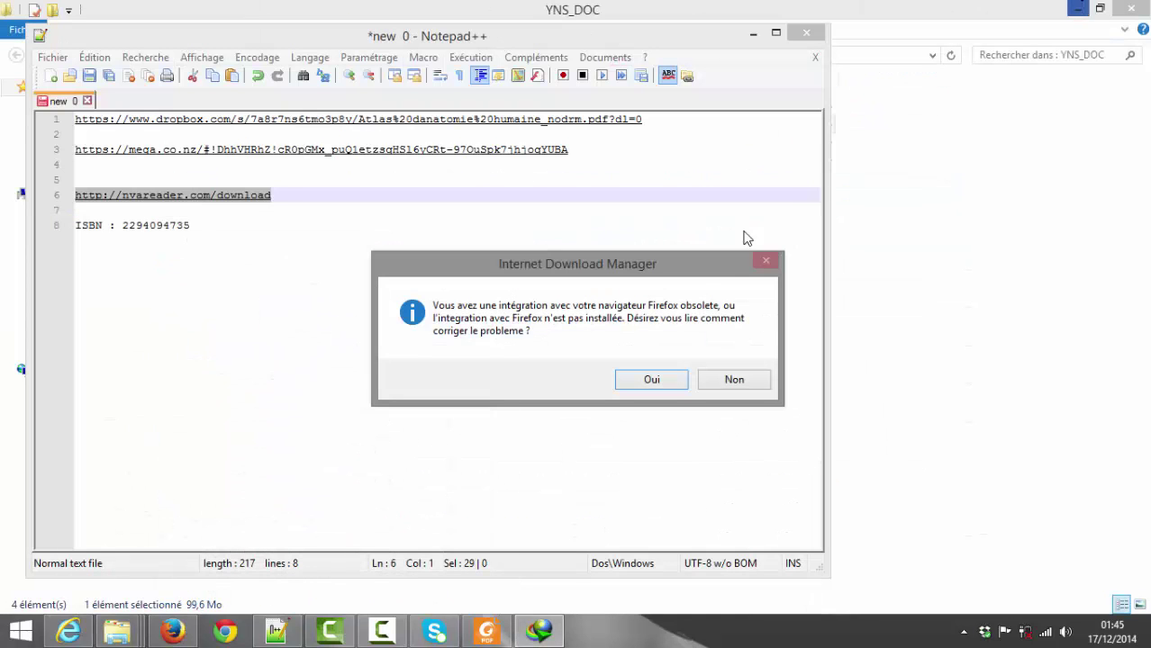
click(734, 379)
click(753, 33)
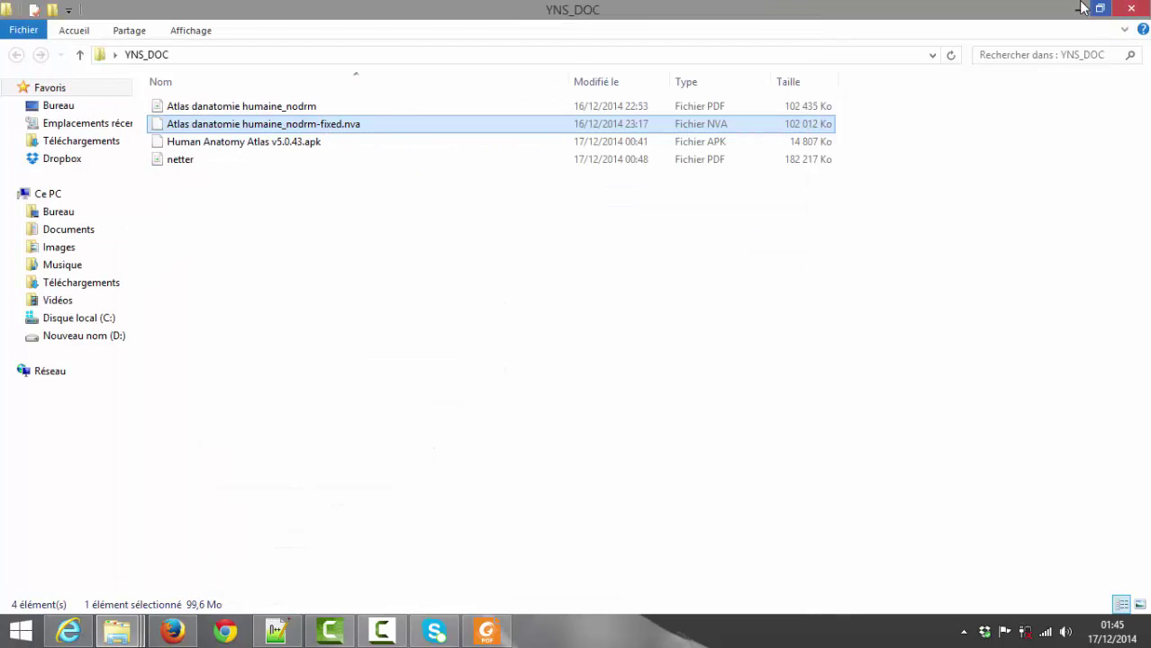
Open "Atlas danatomie humaine_nodrm-fixed.nva" with the NVA Reader application from its folder in Programmes, and maximize the reader window.
right_click(291, 126)
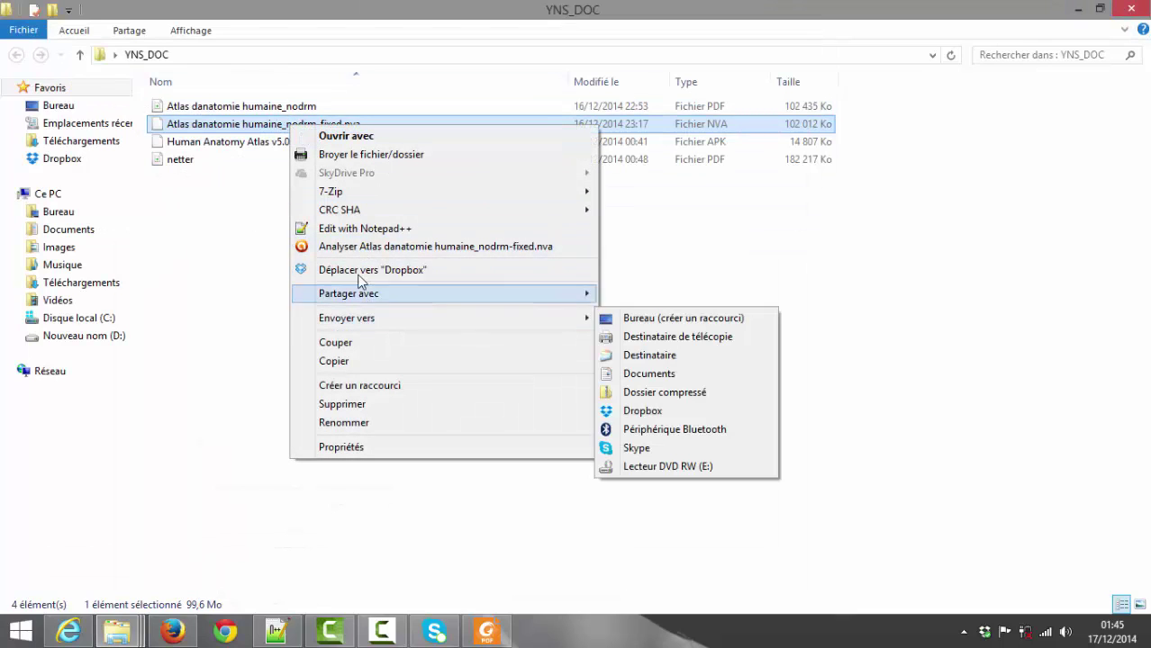
click(359, 138)
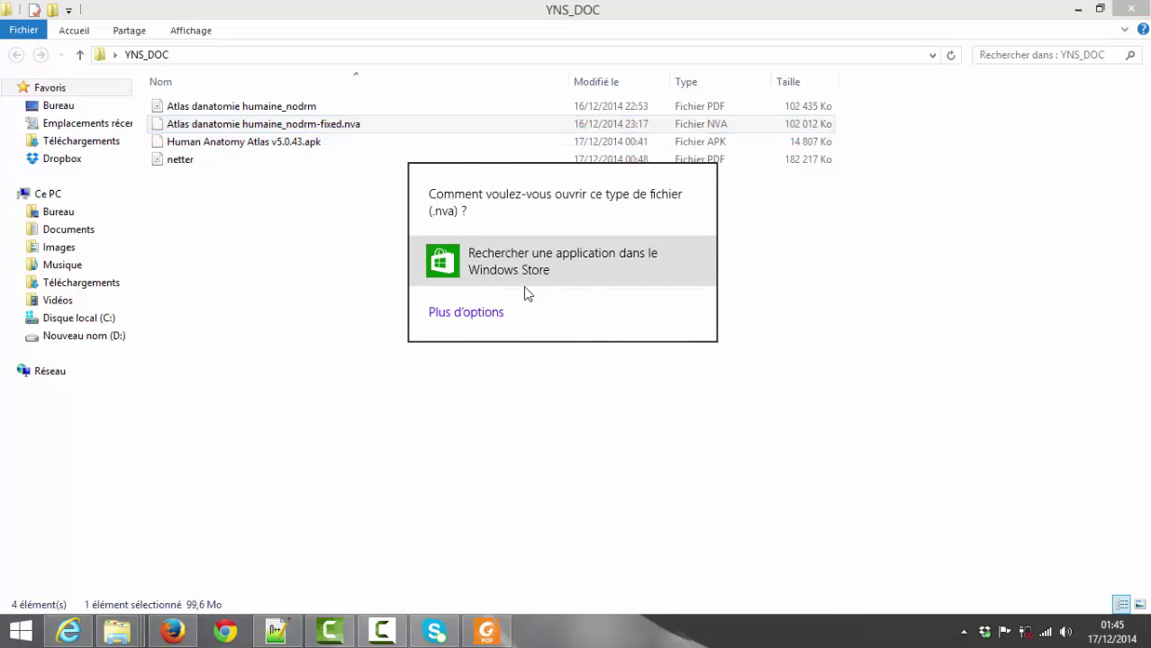
click(464, 312)
scroll(485, 331, down, 5)
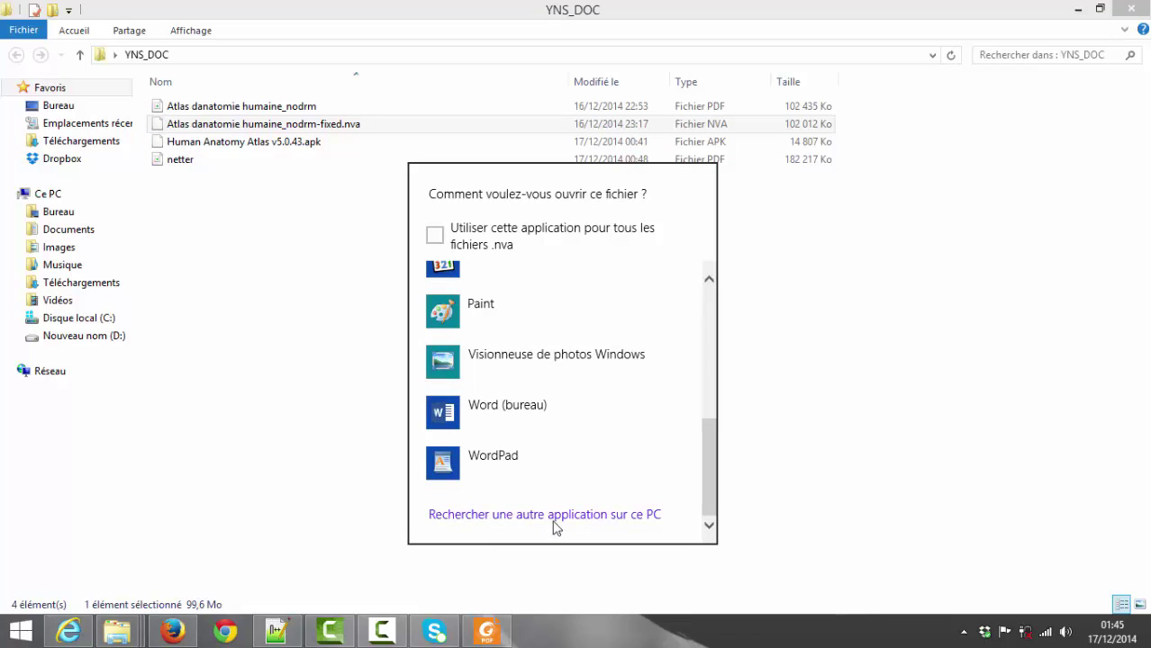
click(546, 520)
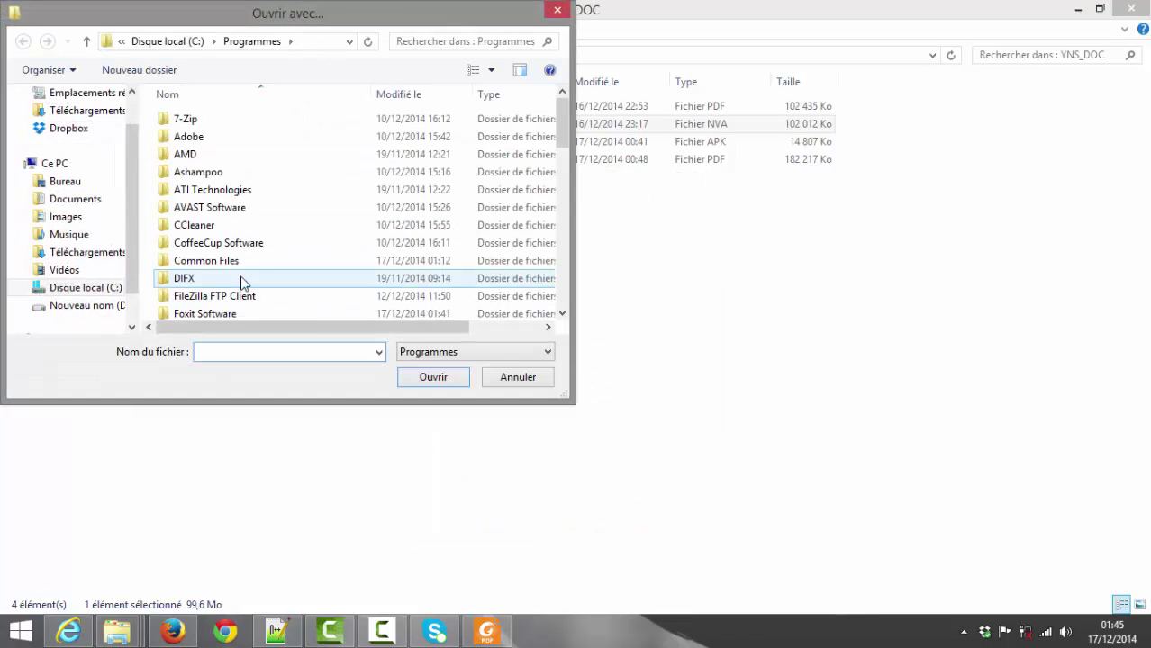
text(nva)
key(Down)
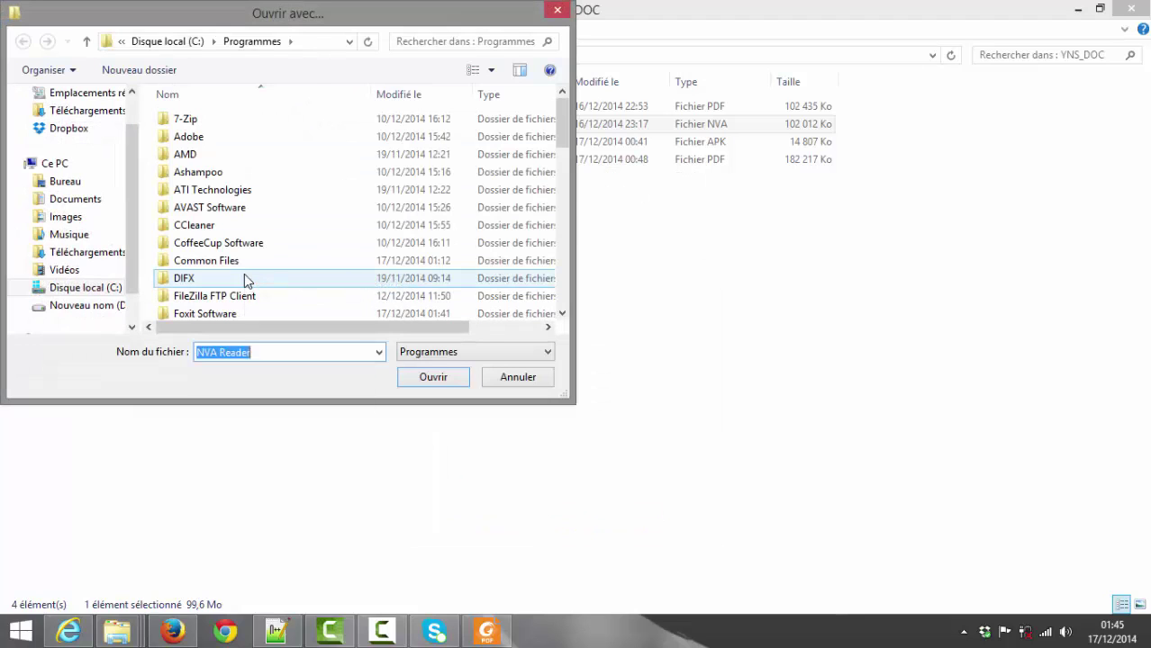
key(Return)
click(270, 119)
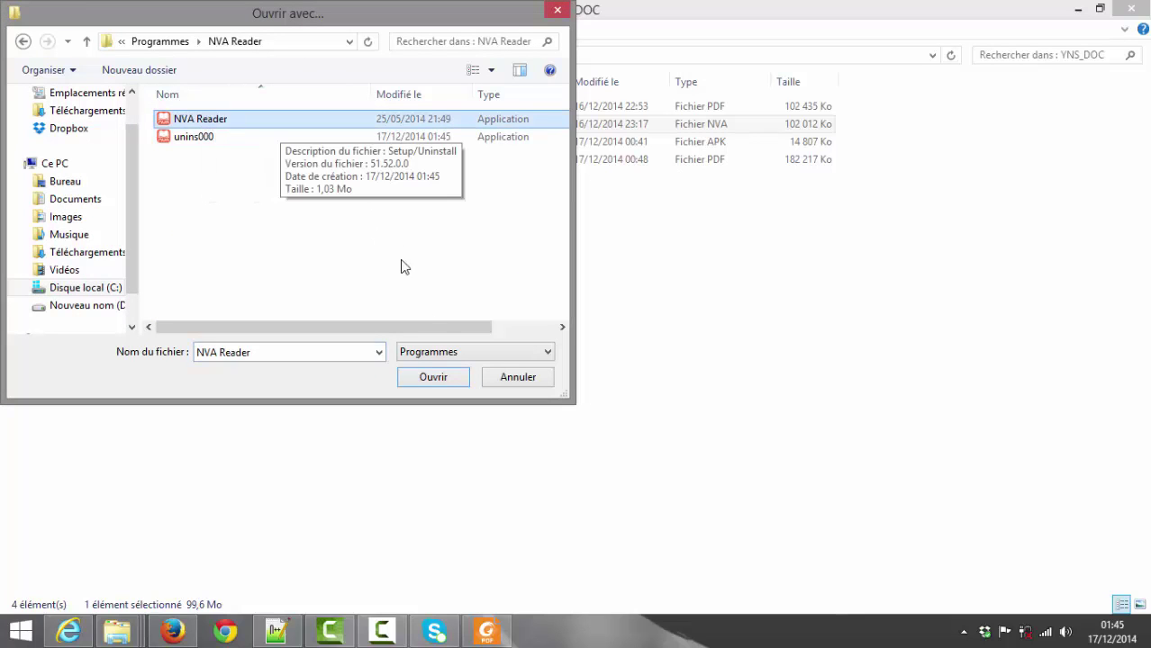
click(432, 377)
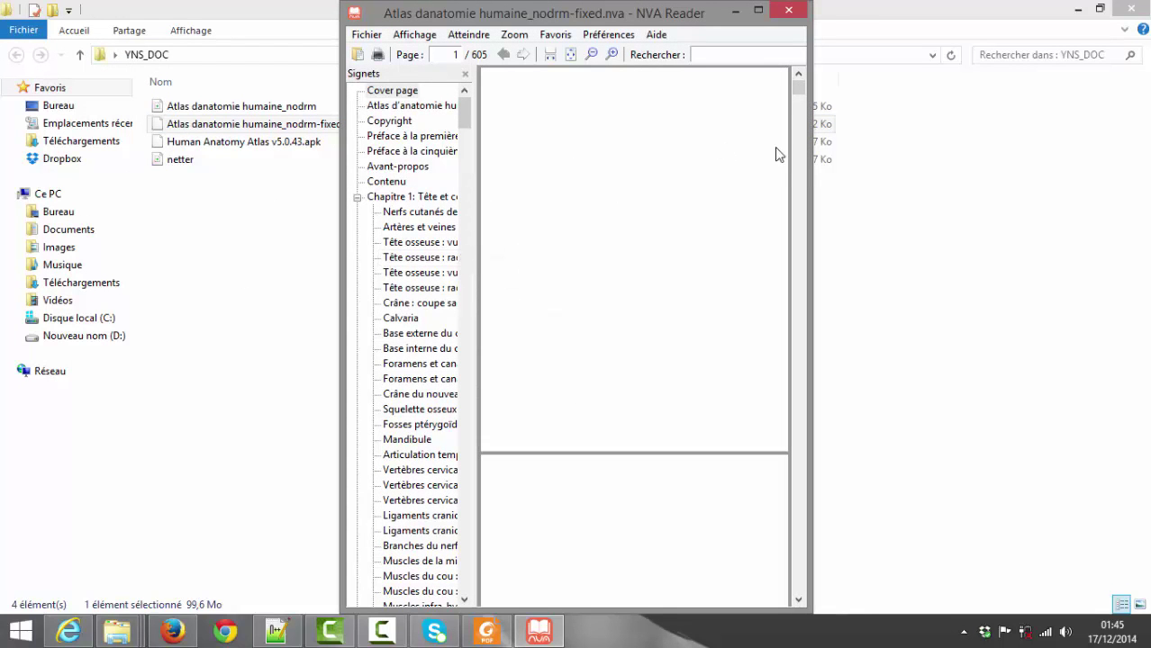
click(759, 12)
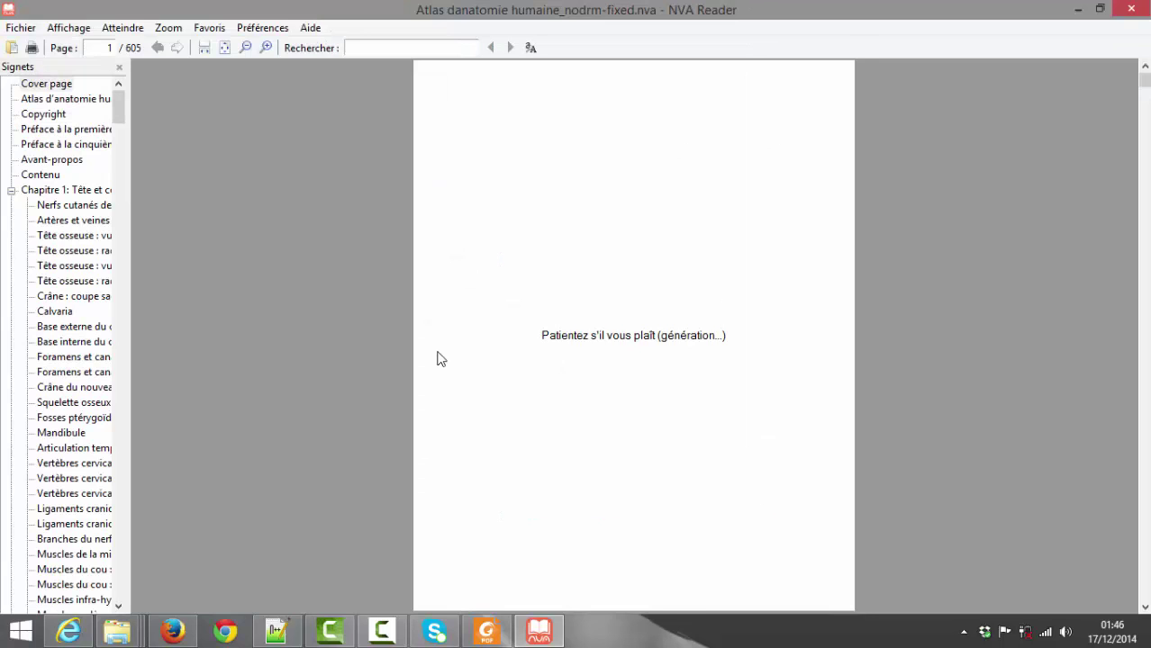
Examine the atlas's opening pages at a larger zoom and the bookmarked "Crâne du nouveau-né" plate, and close NVA Reader.
scroll(685, 320, down, 5)
scroll(676, 320, down, 10)
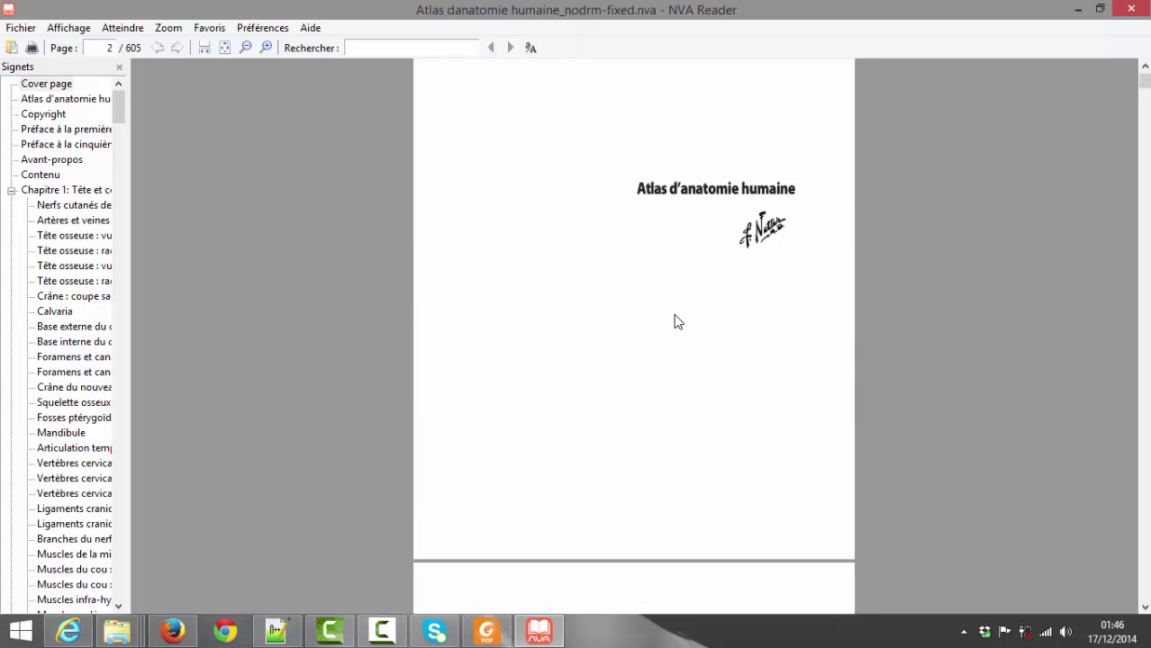
scroll(671, 334, down, 10)
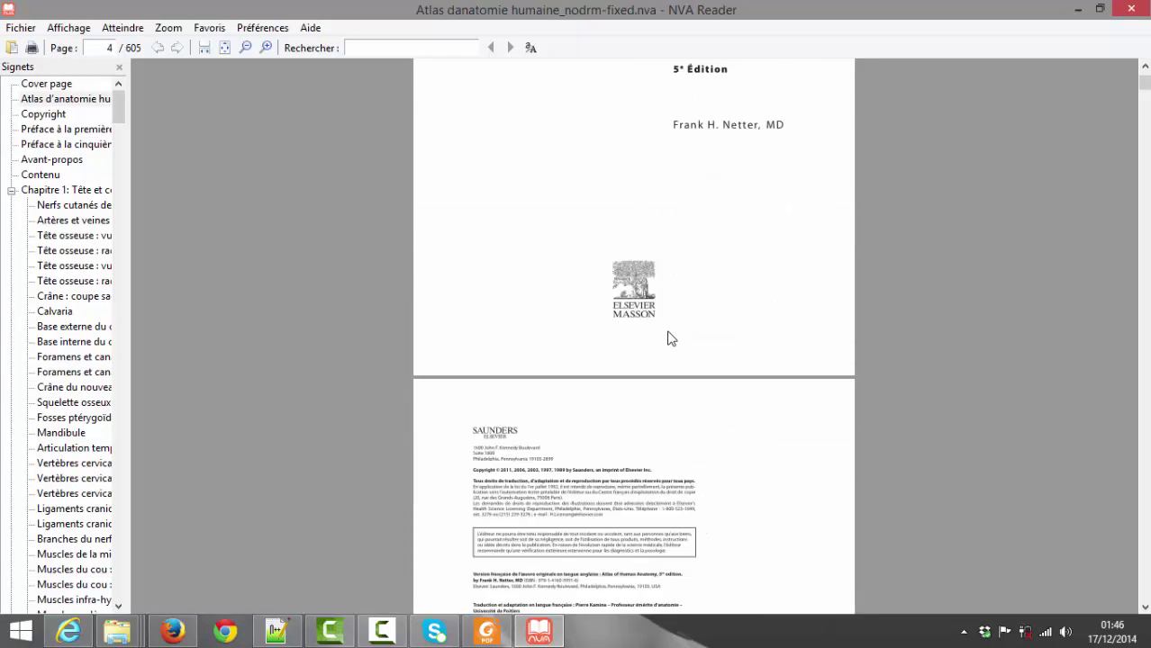
scroll(662, 349, down, 6)
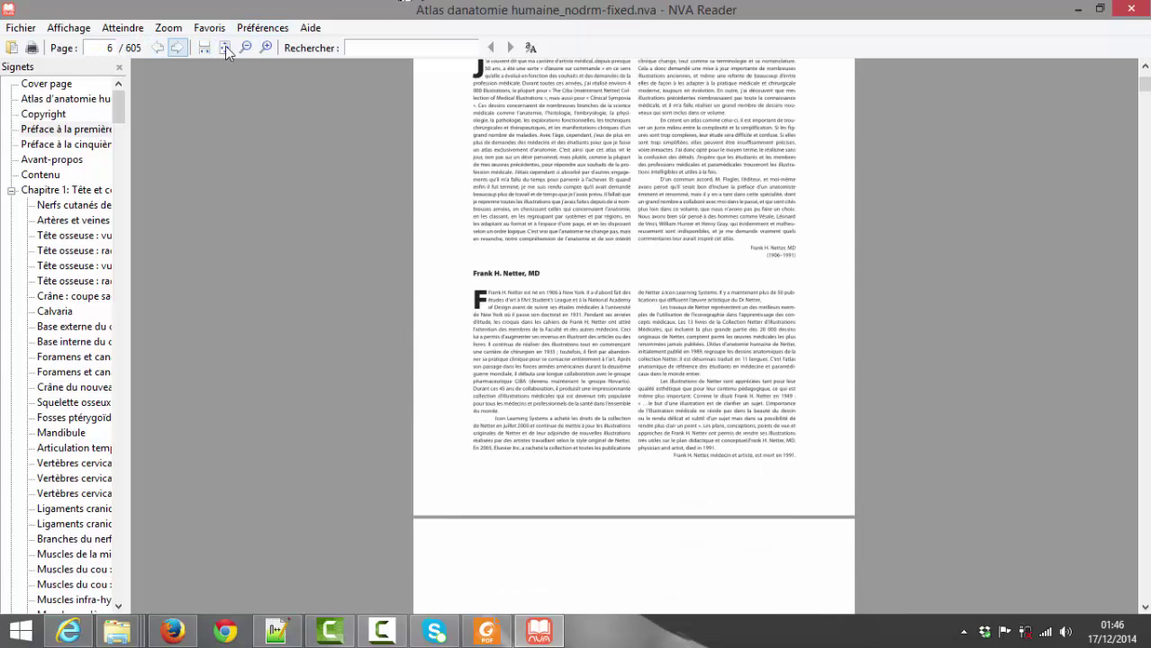
click(265, 47)
click(265, 47)
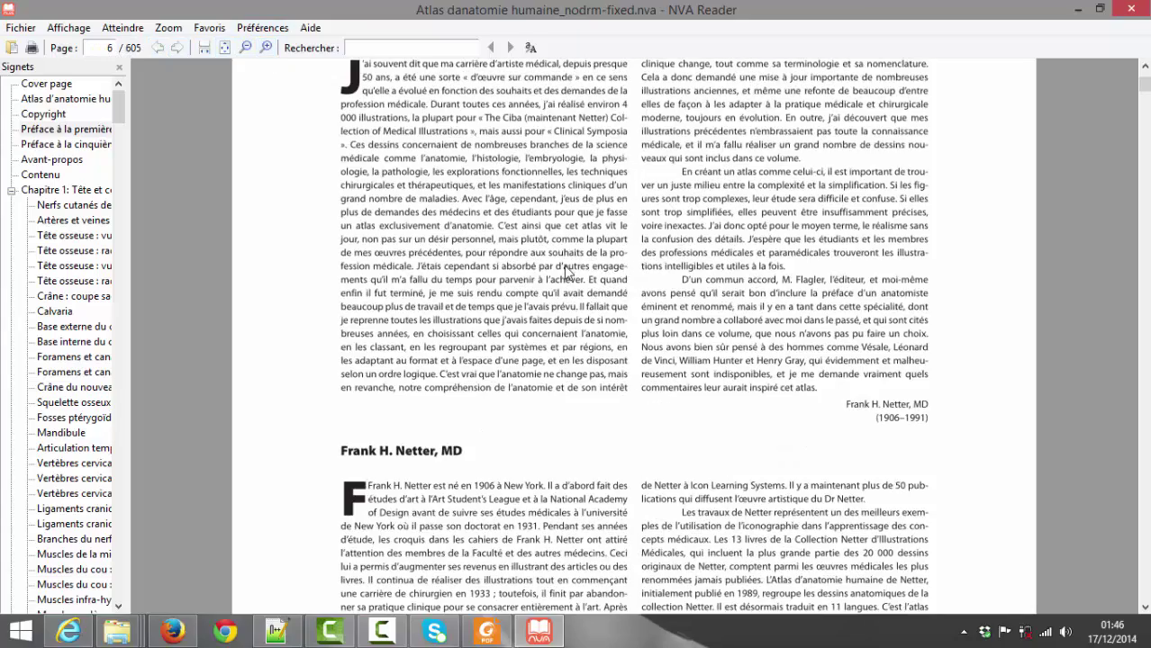
scroll(631, 342, down, 8)
scroll(329, 403, down, 5)
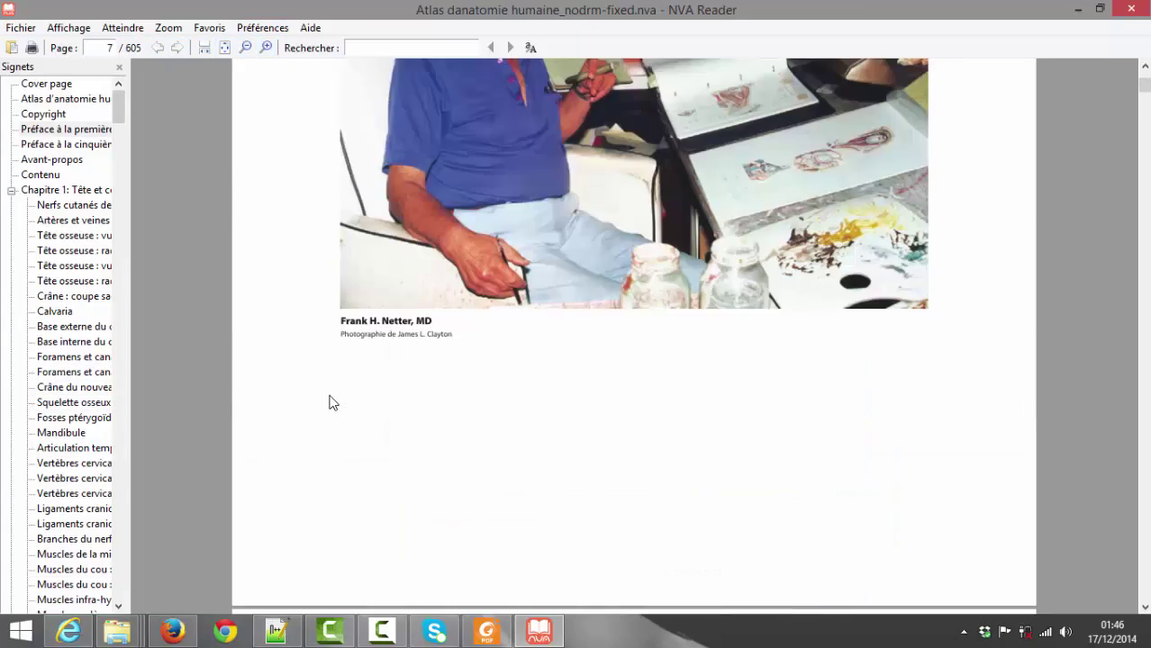
scroll(330, 403, down, 20)
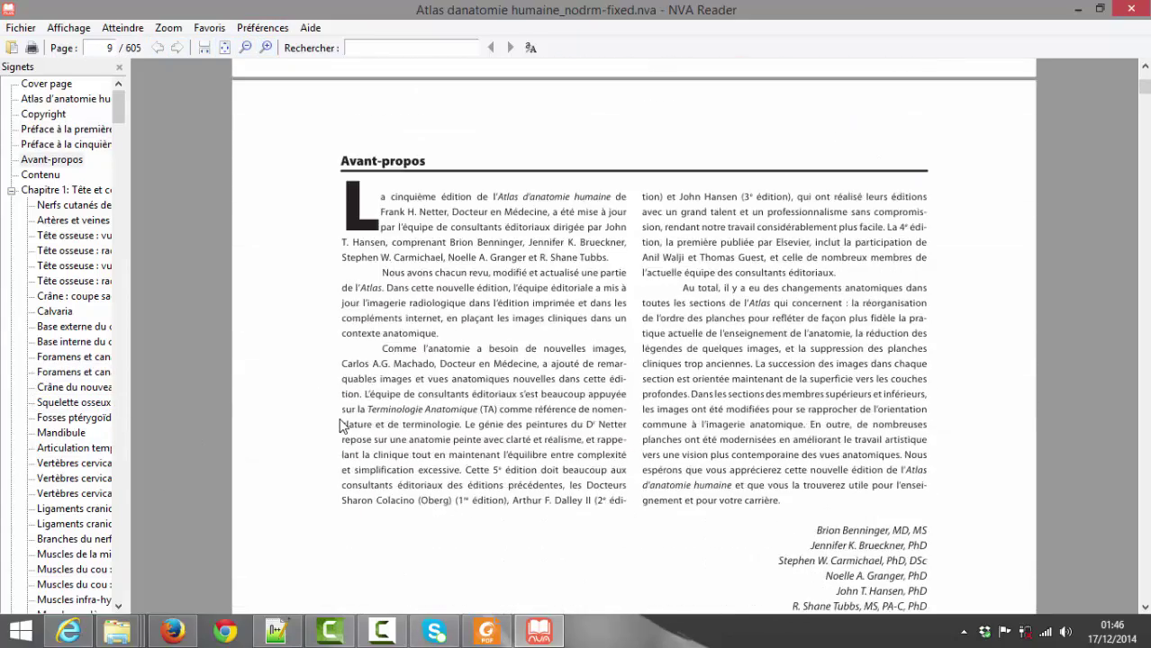
scroll(358, 420, down, 15)
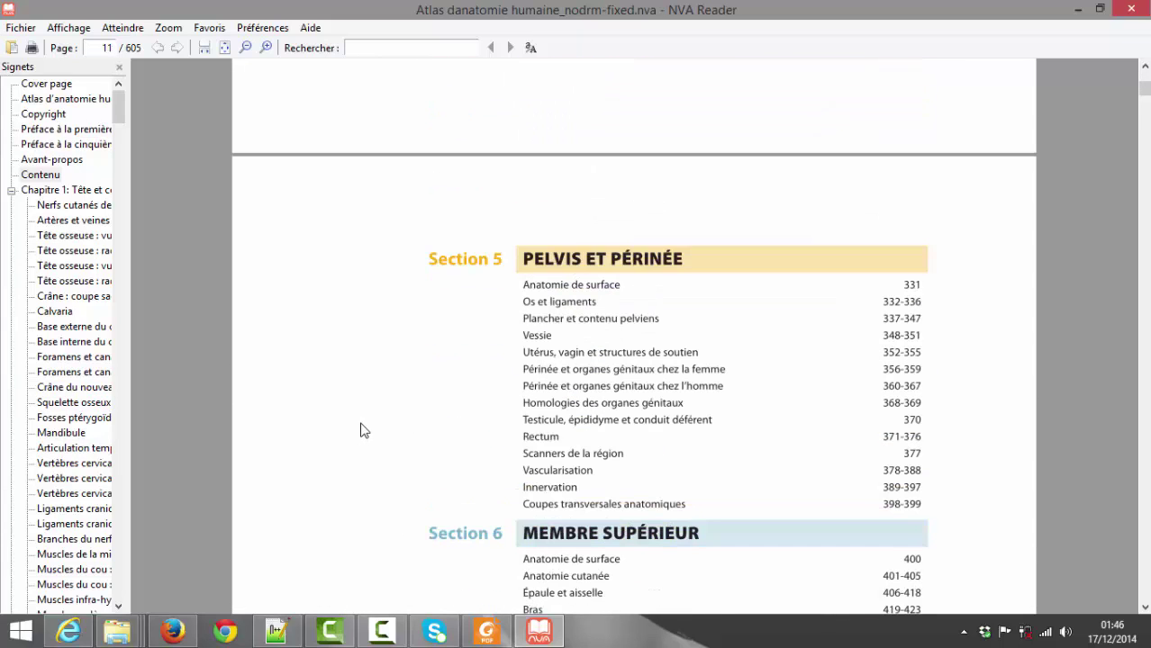
click(72, 387)
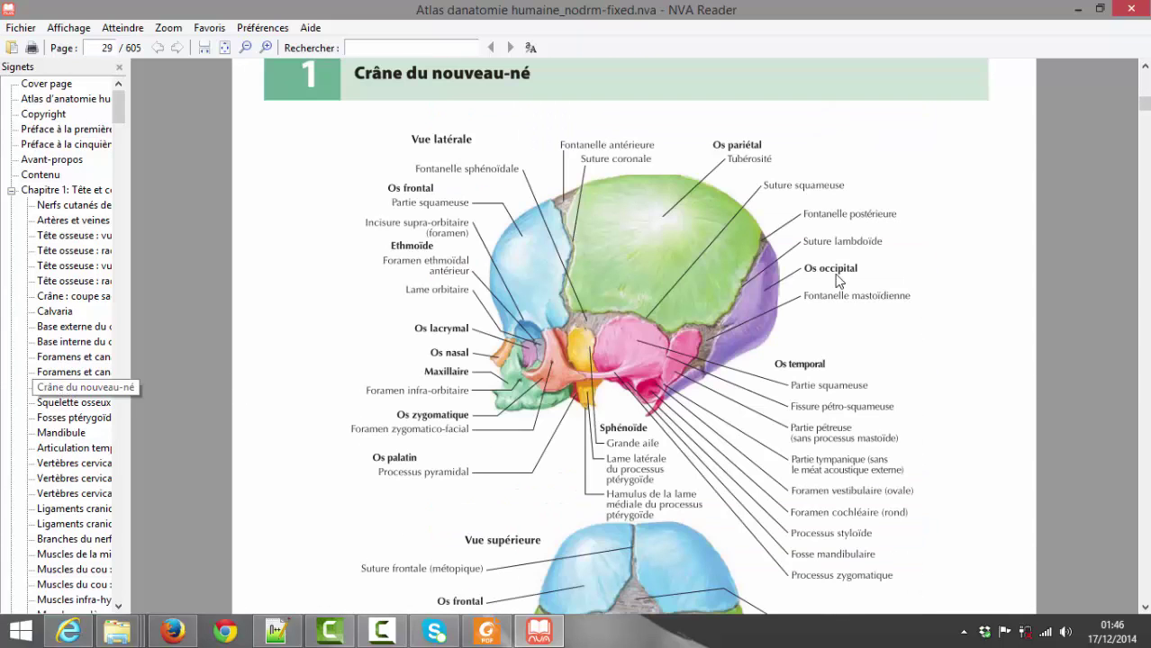
click(1130, 9)
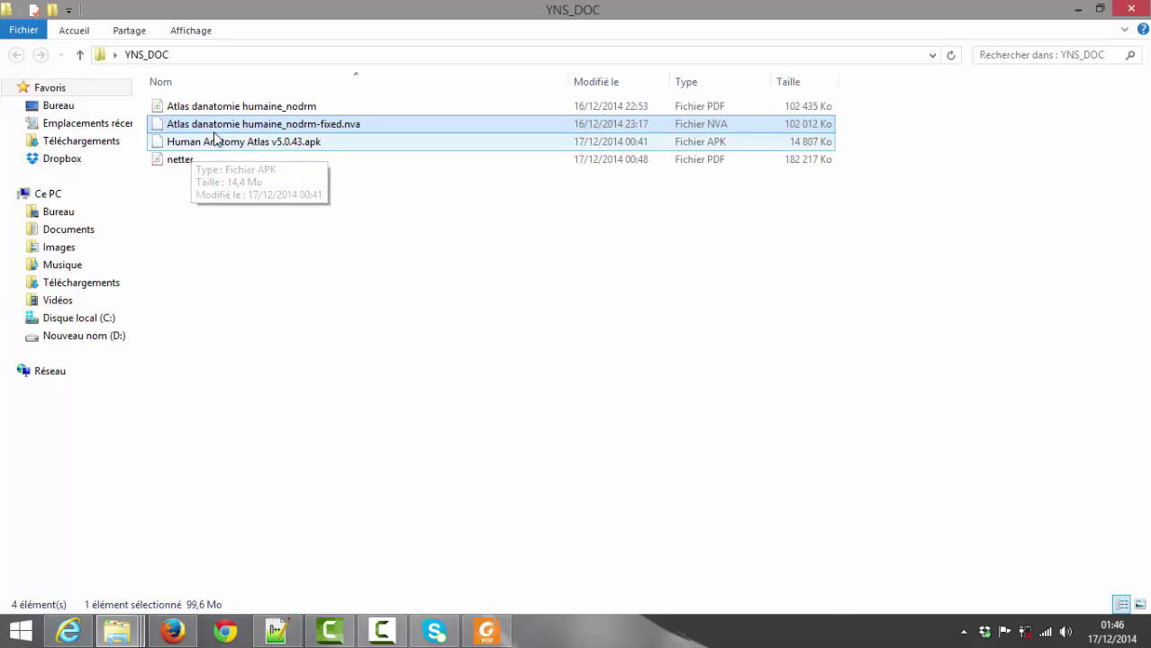
Open the netter PDF from YNS_DOC with Adobe Reader, maximize its window, and decline making Adobe Reader the default PDF application.
click(256, 146)
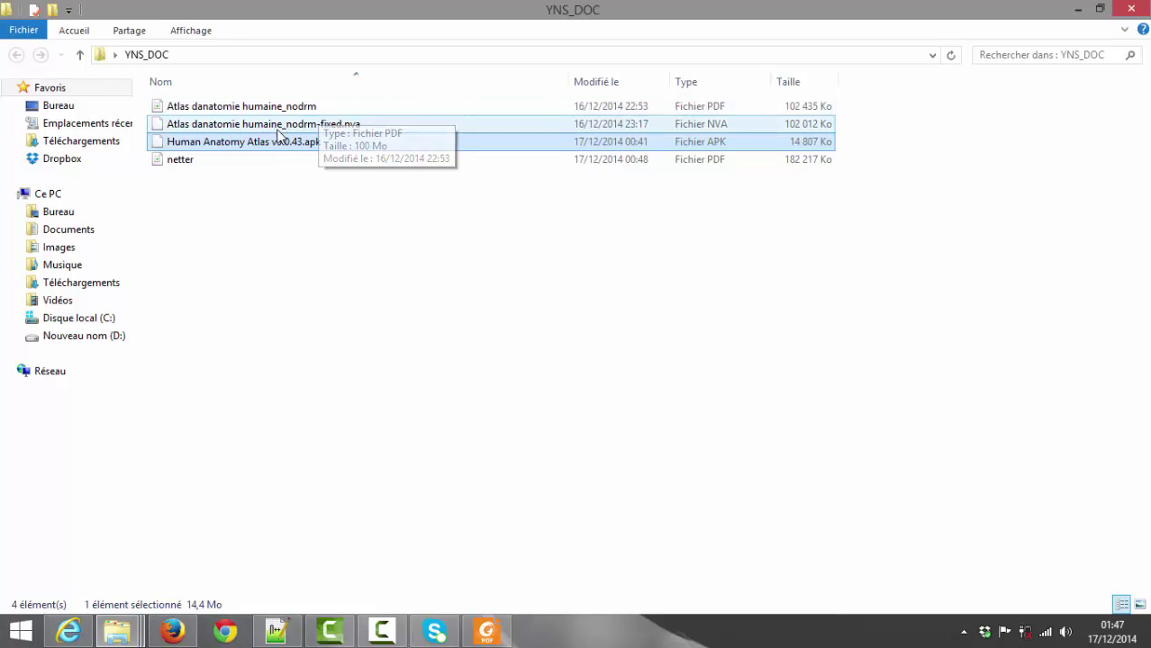
click(186, 166)
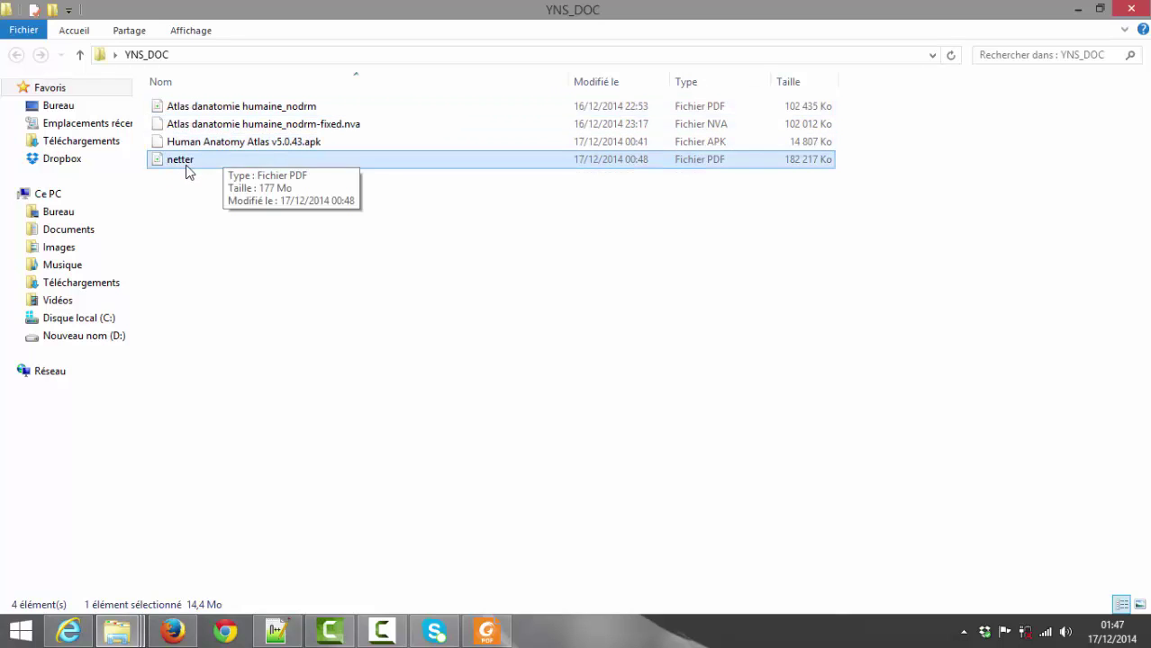
right_click(186, 166)
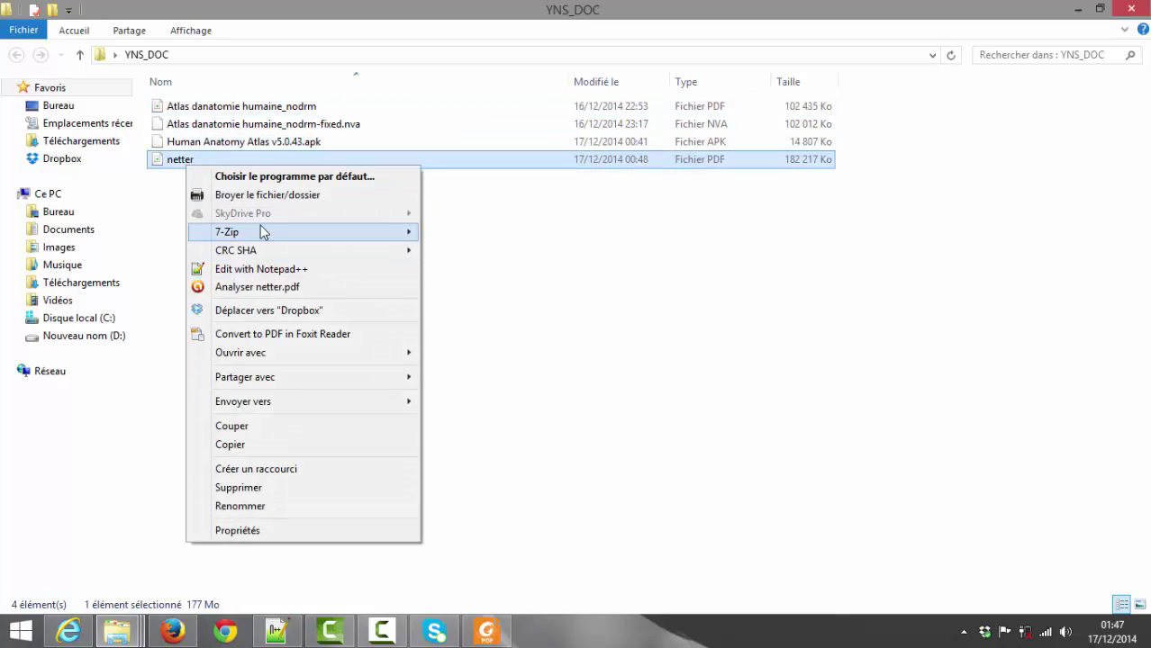
mouse_move(385, 359)
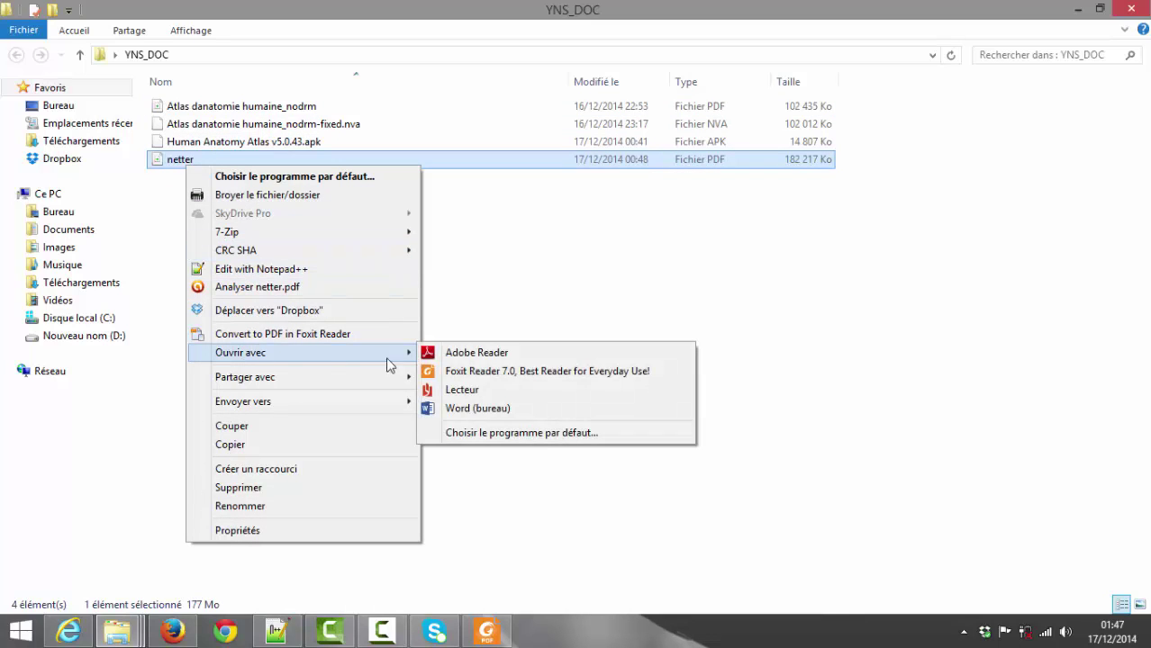
click(472, 354)
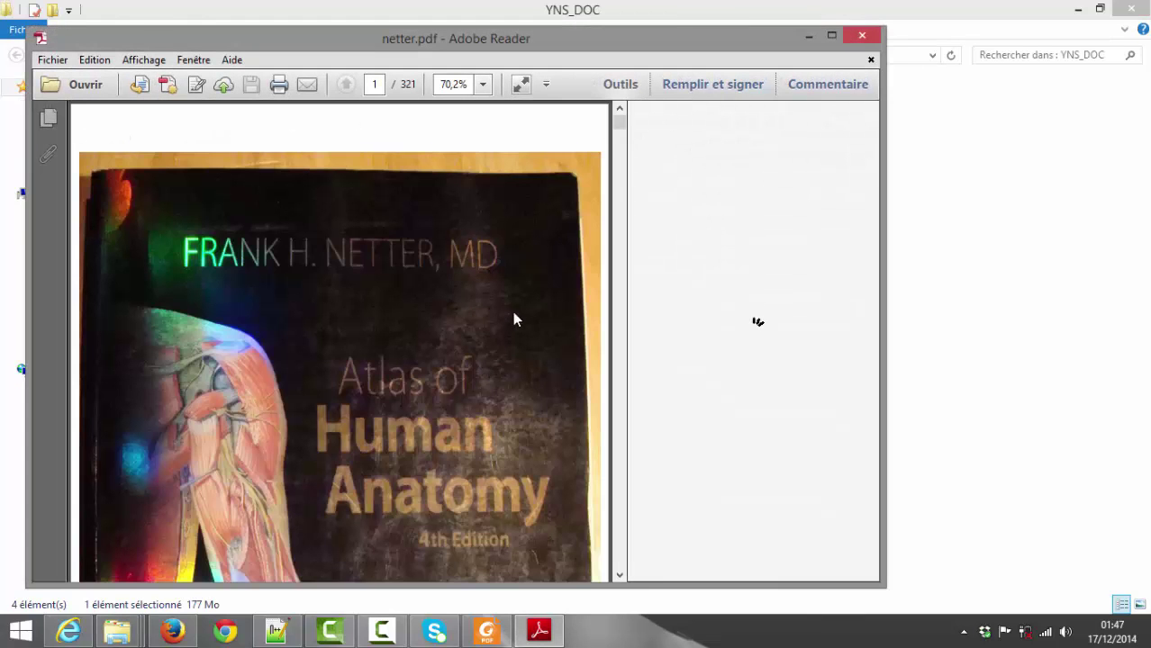
click(832, 36)
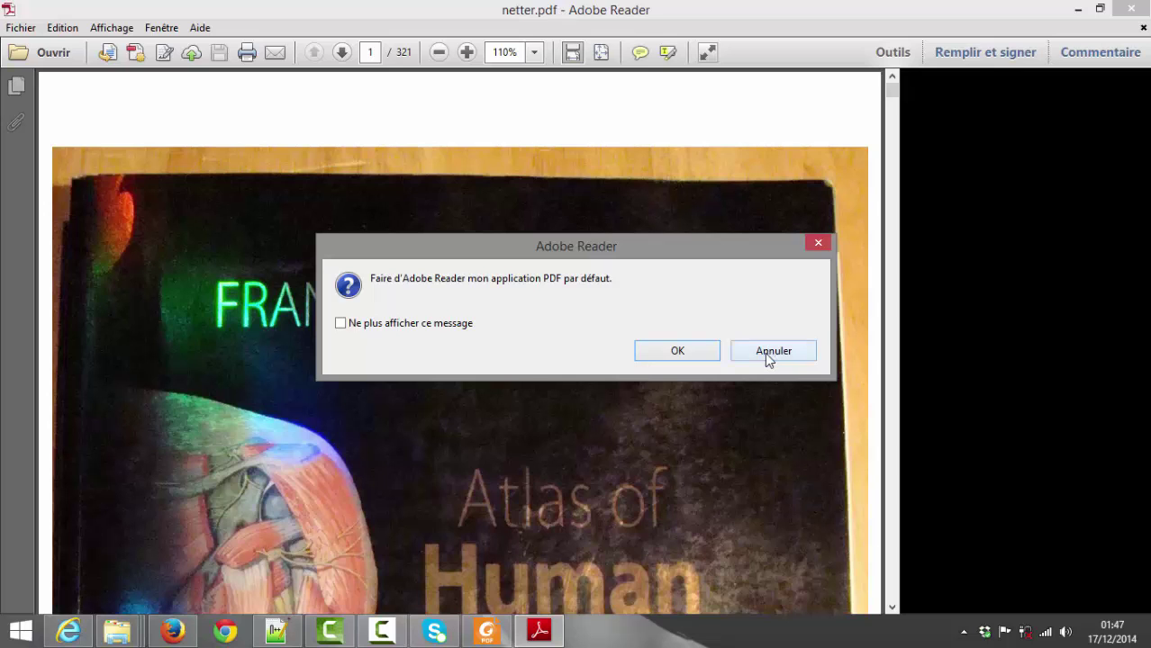
click(766, 354)
Look through the netter PDF from its cover past the contents and skull plates, as far as page 29.
scroll(710, 361, down, 1)
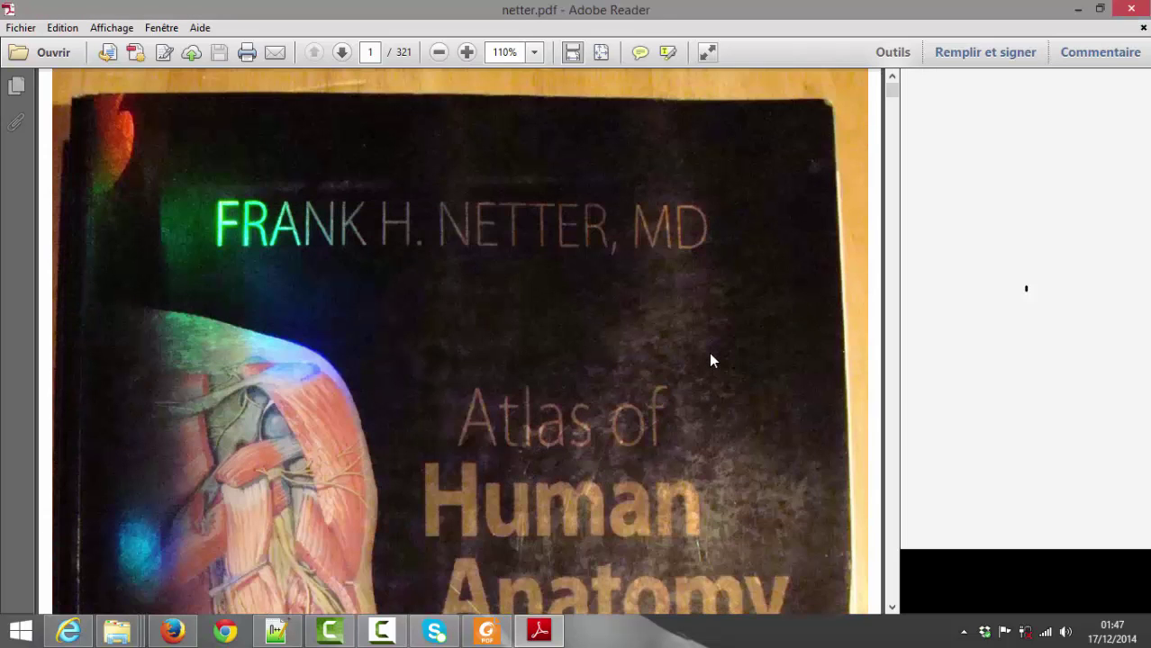
scroll(708, 360, down, 4)
scroll(684, 359, down, 1)
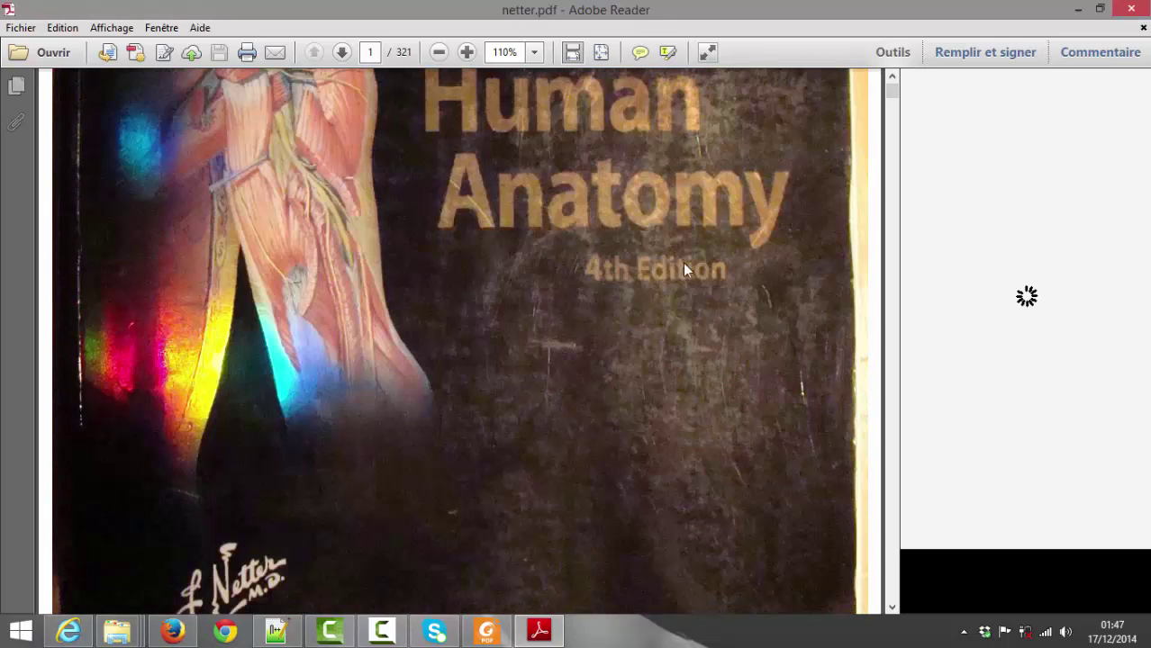
scroll(676, 279, down, 10)
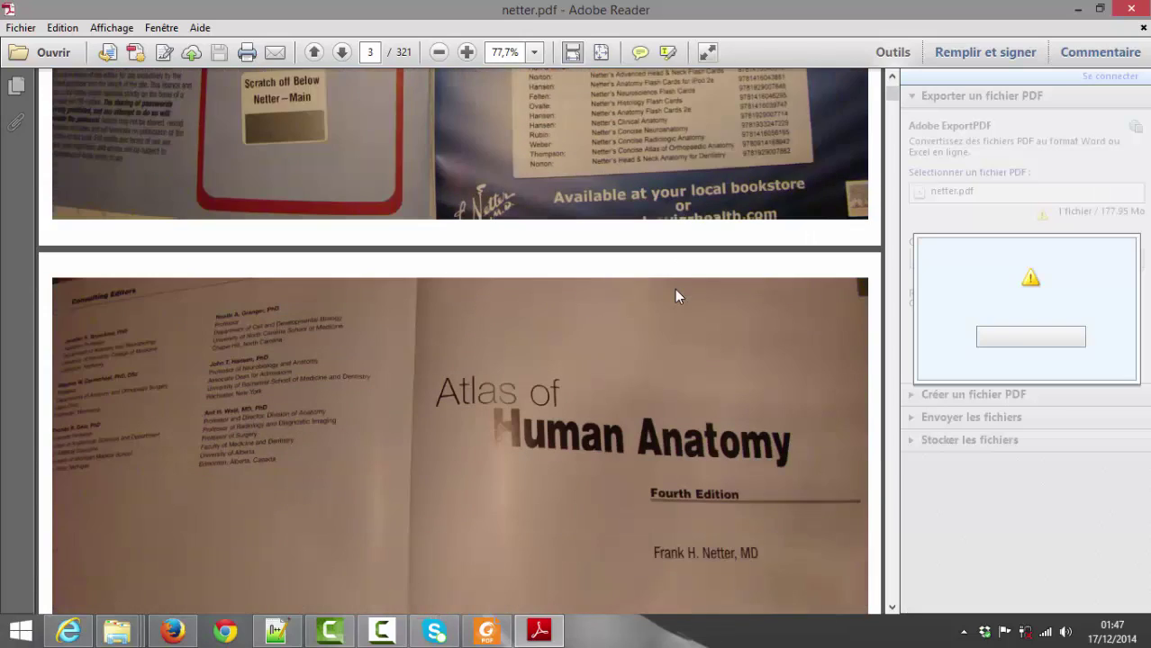
scroll(675, 290, down, 3)
scroll(627, 339, down, 14)
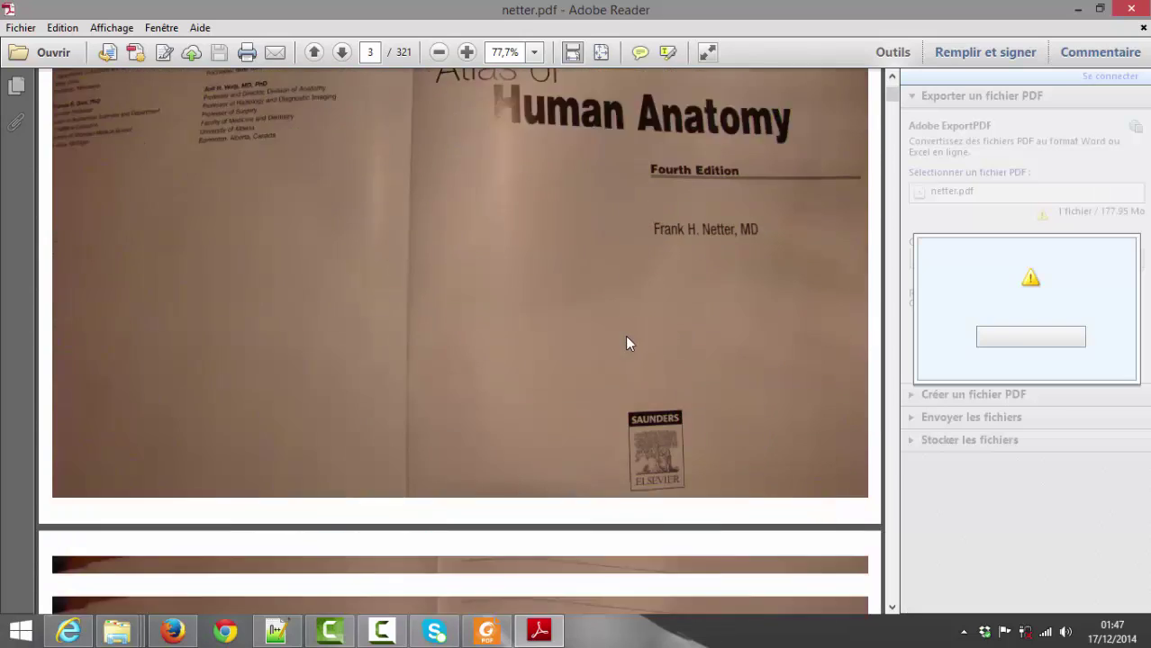
scroll(629, 361, down, 14)
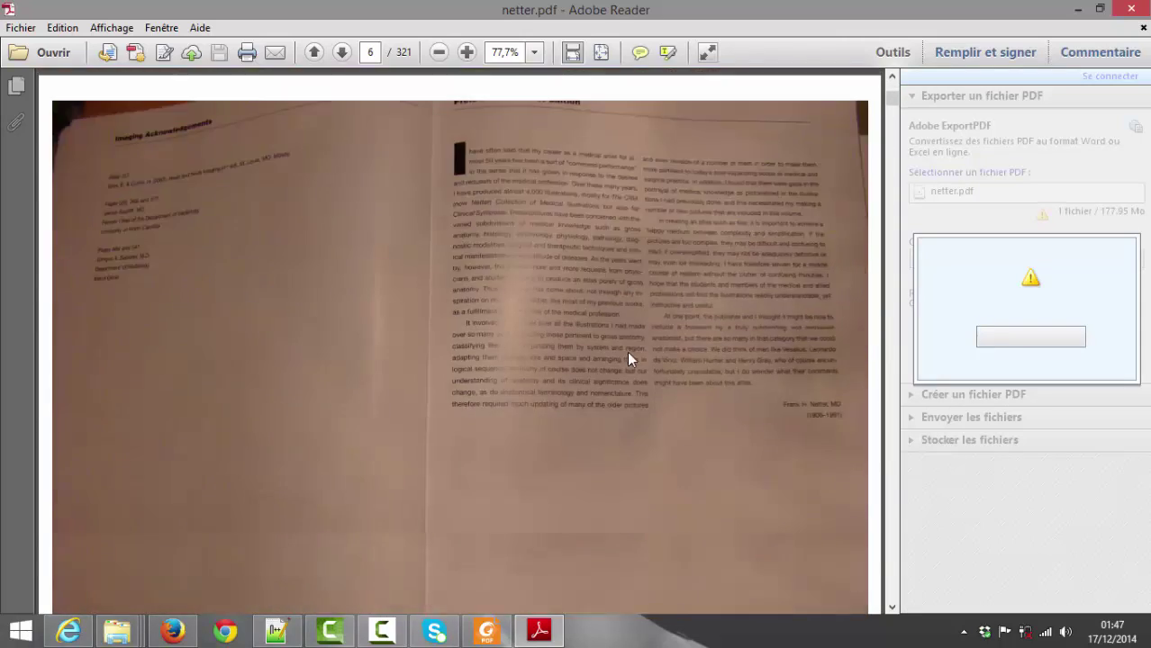
scroll(630, 367, down, 10)
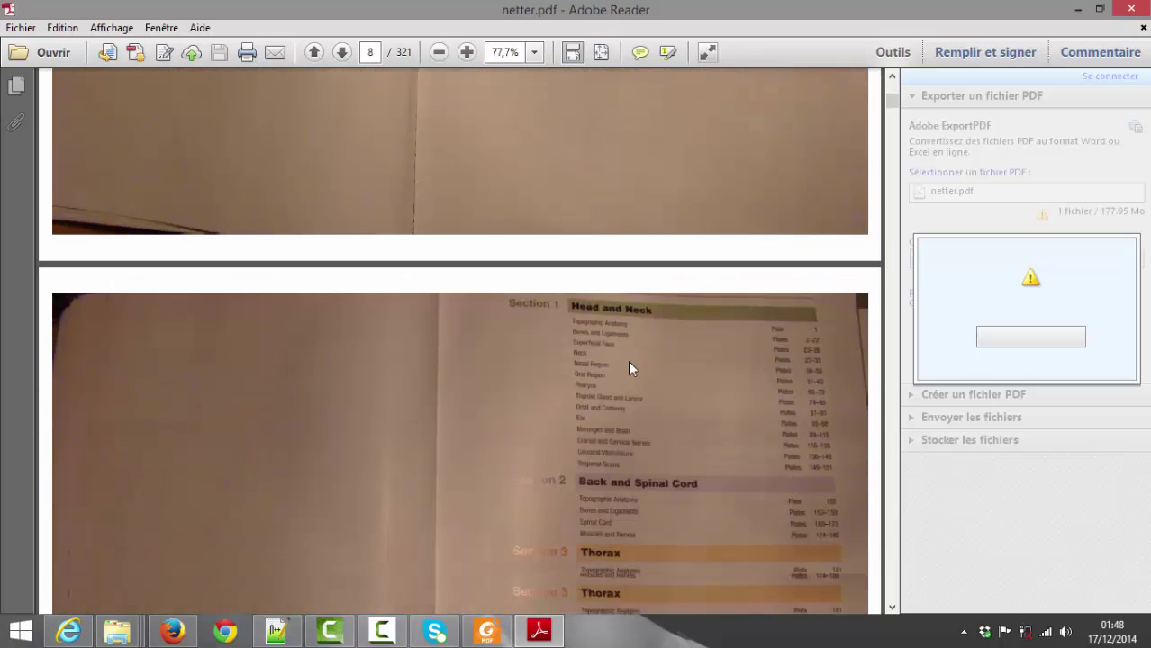
scroll(629, 366, down, 14)
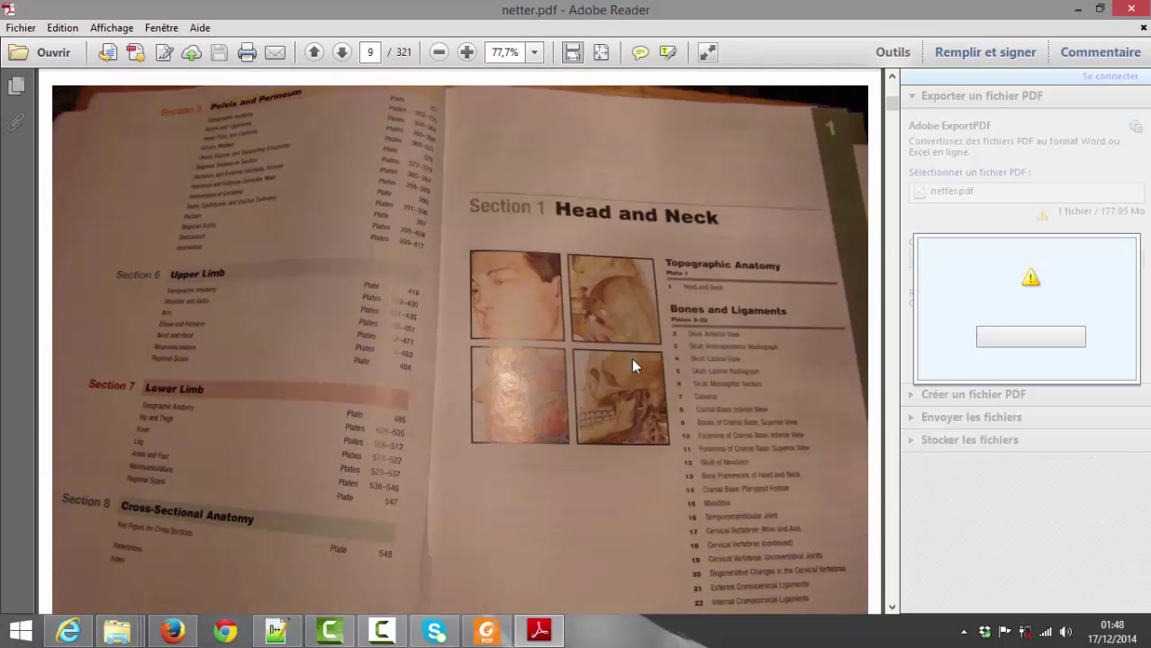
scroll(635, 368, down, 14)
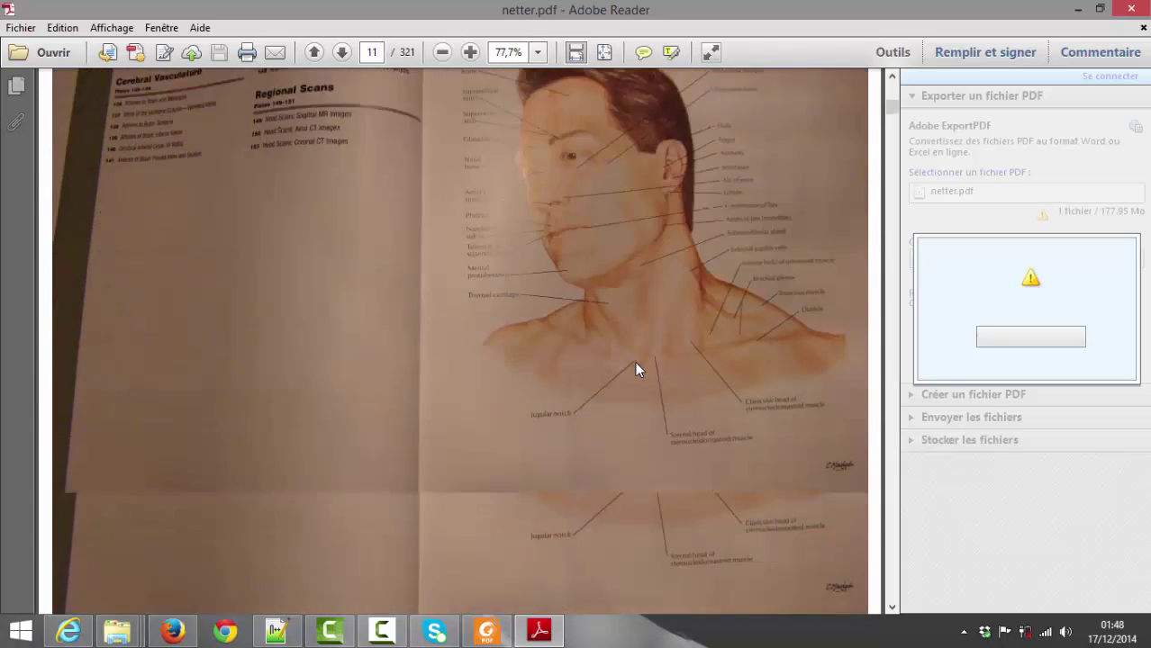
scroll(638, 370, down, 8)
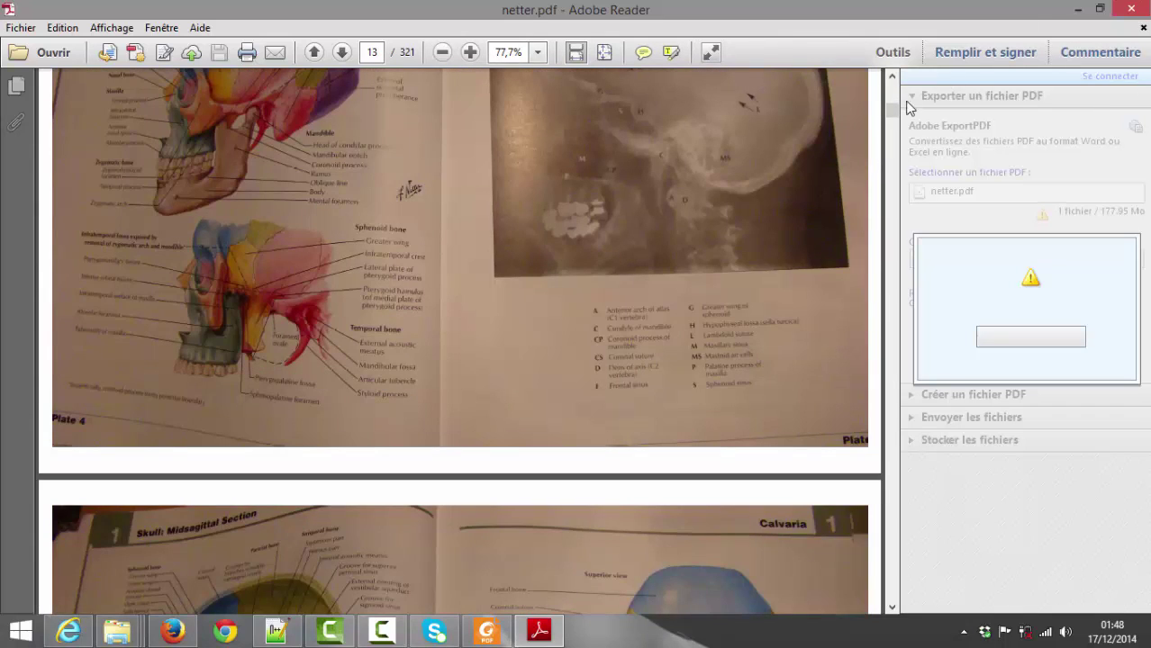
drag(891, 109, 889, 137)
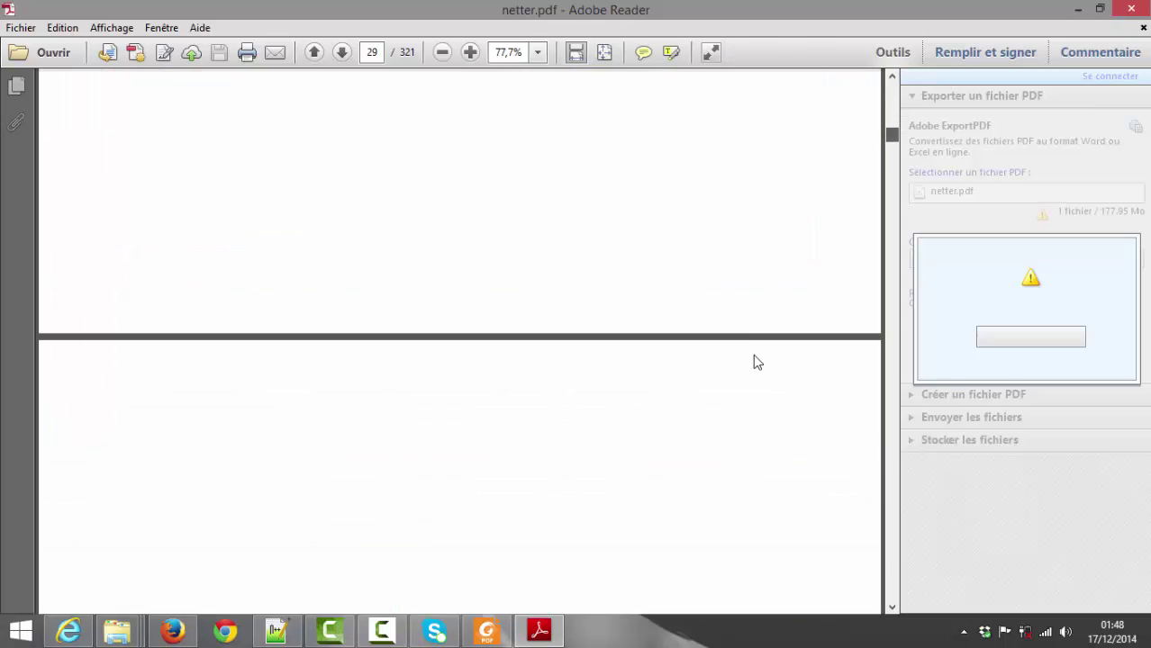